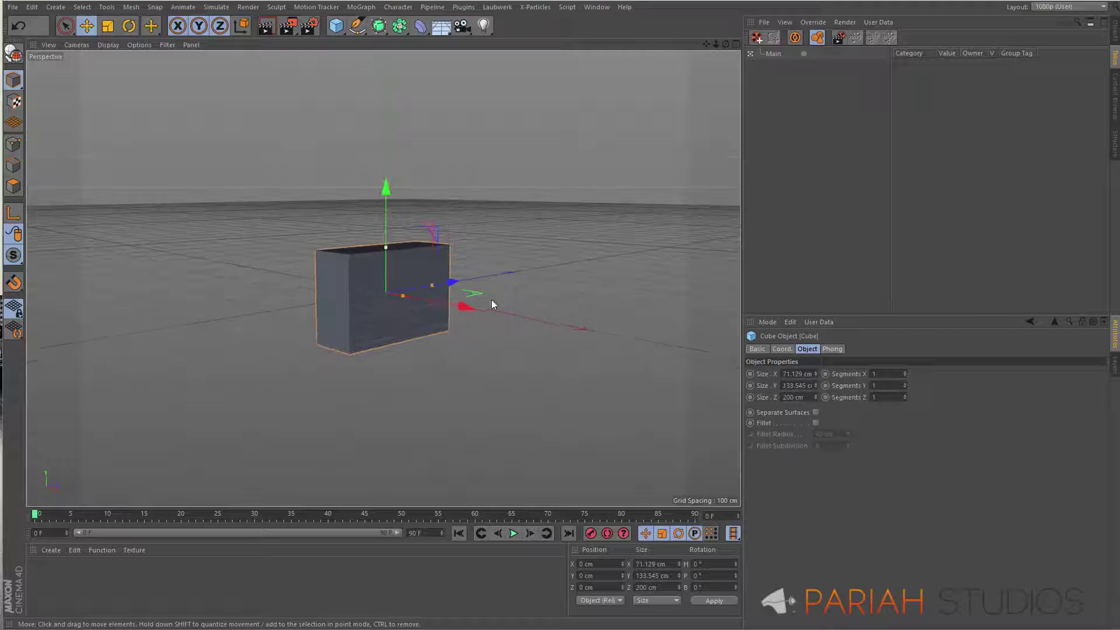
Step: Give the cube 3 Y segments, make it editable, and taper it by scaling the top face
mouse_move(491, 300)
alt+mouse_down()
mouse_move(439, 314)
mouse_move(445, 253)
mouse_move(368, 180)
mouse_move(335, 255)
alt+mouse_up()
double_click(905, 383)
key(c)
click(367, 181)
key(t)
alt+drag(598, 210, 653, 330)
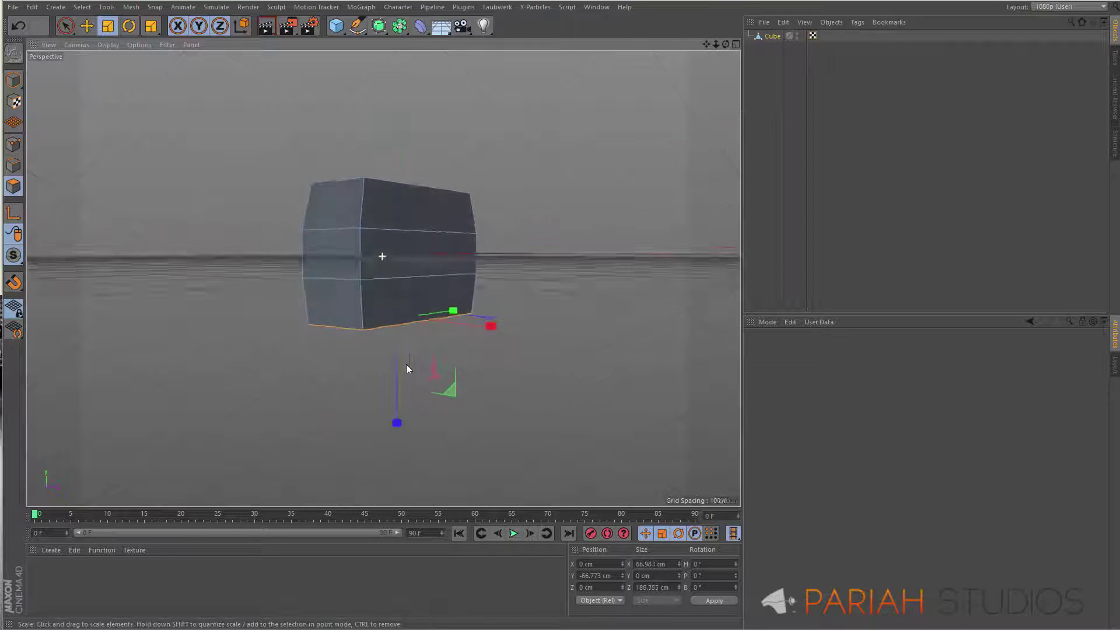
Step: Inner-extrude the front faces and squash them vertically into a front panel
drag(384, 162, 420, 224)
key(d)
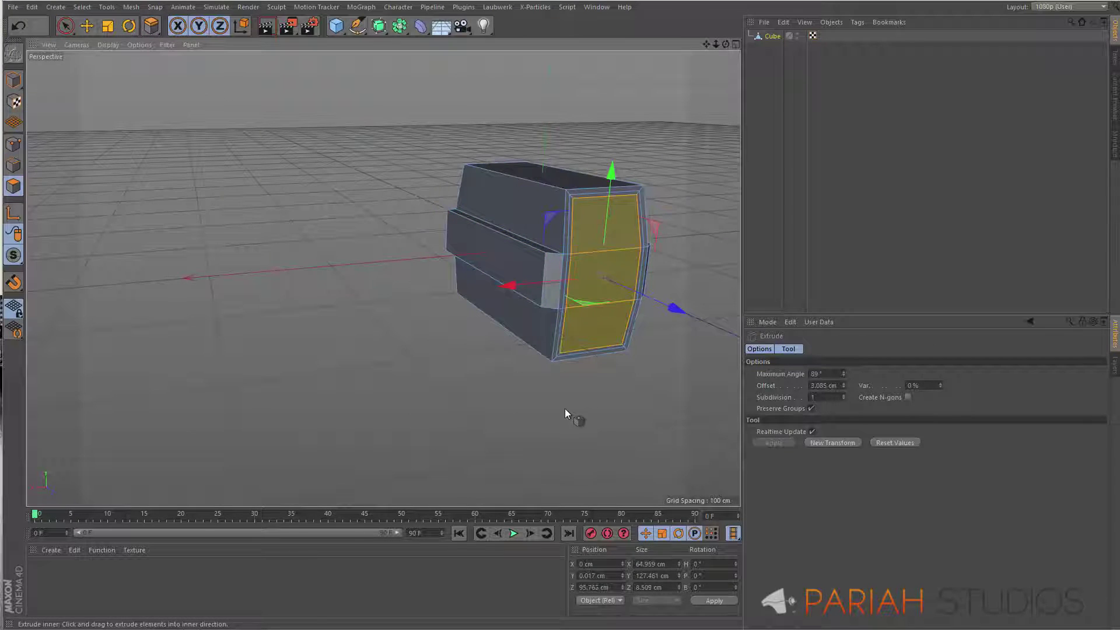
middle_click(587, 413)
key(t)
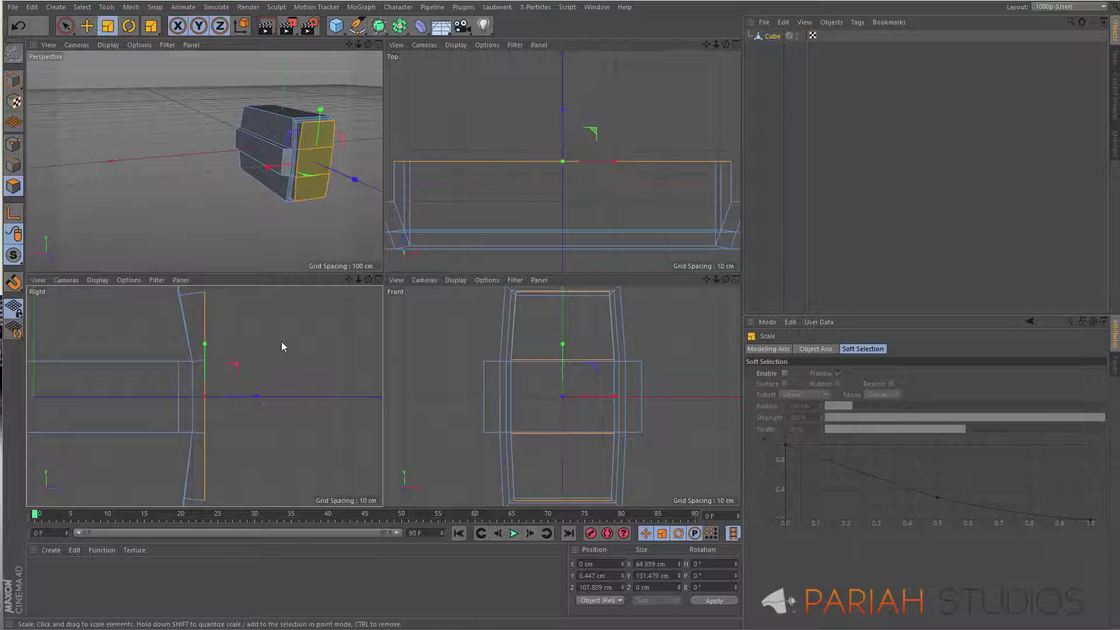
middle_click(312, 346)
drag(383, 173, 383, 179)
middle_click(420, 179)
middle_click(327, 194)
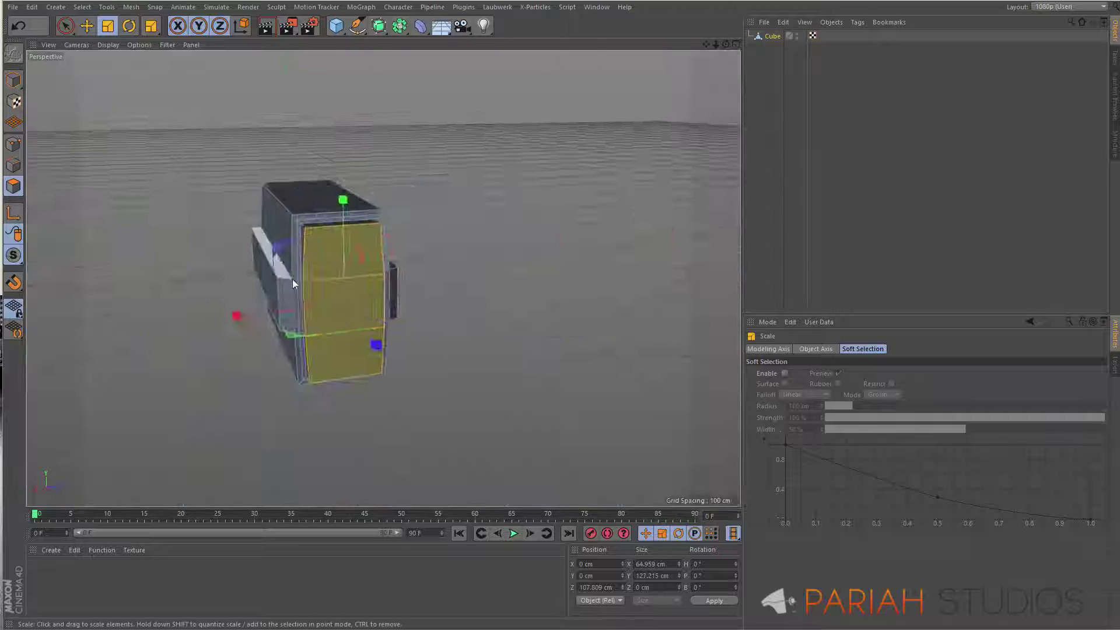
scroll(292, 278, up, 5)
mouse_move(292, 278)
alt+mouse_down()
mouse_move(440, 316)
mouse_move(450, 358)
mouse_move(435, 257)
mouse_move(455, 289)
alt+mouse_up()
key(9)
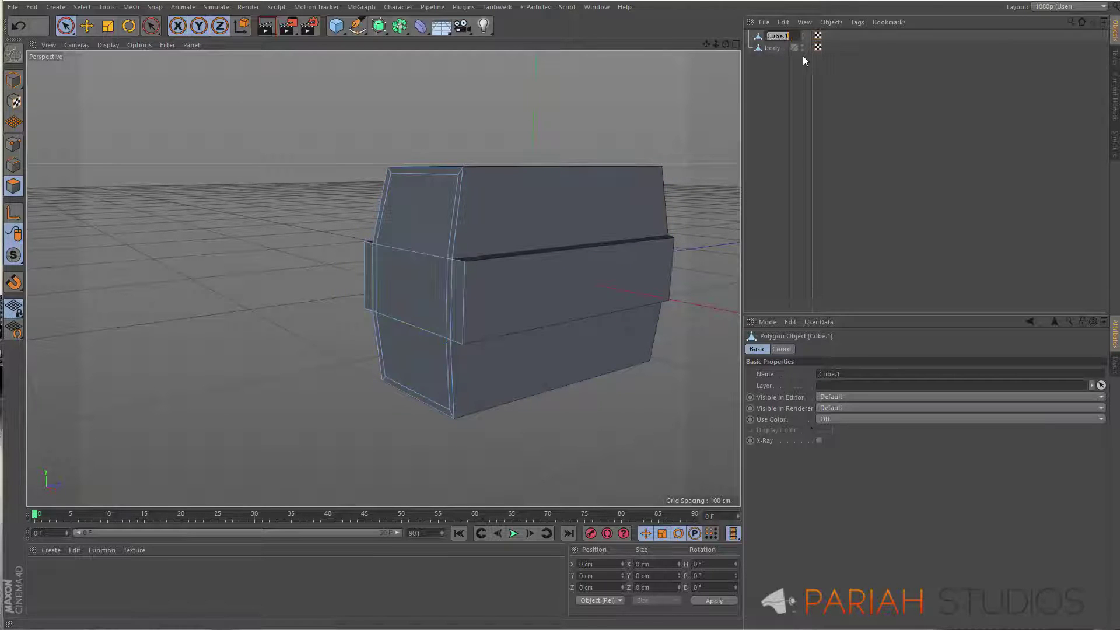
Step: Rename Cube.1 to 'front end' and start a K~L loop cut on it
text(front end)
key(Return)
key(k)
key(l)
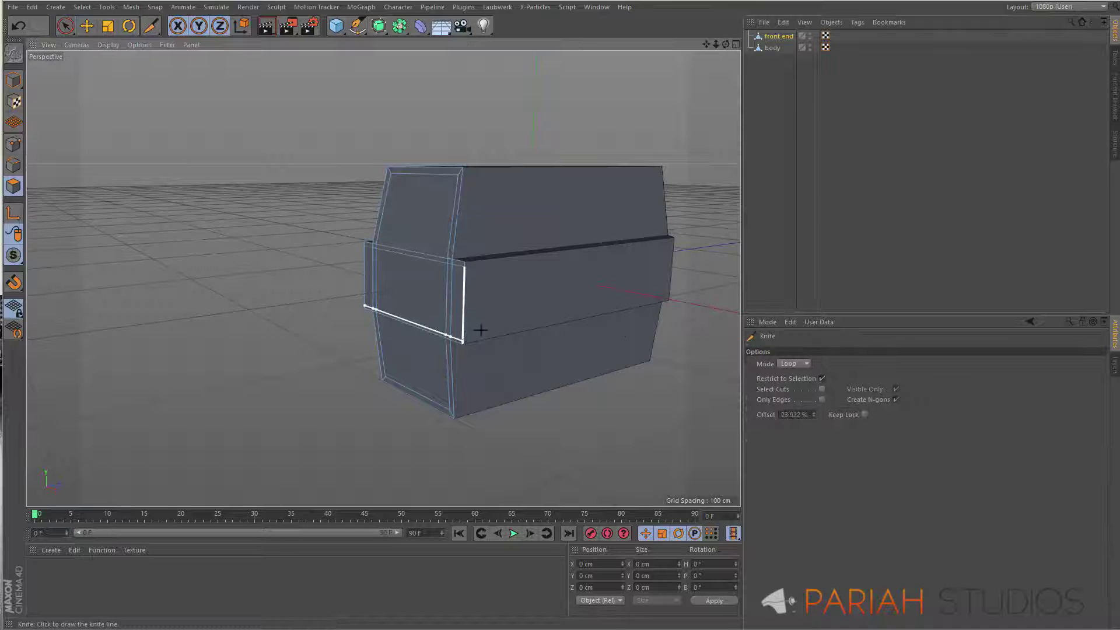
scroll(447, 323, up, 3)
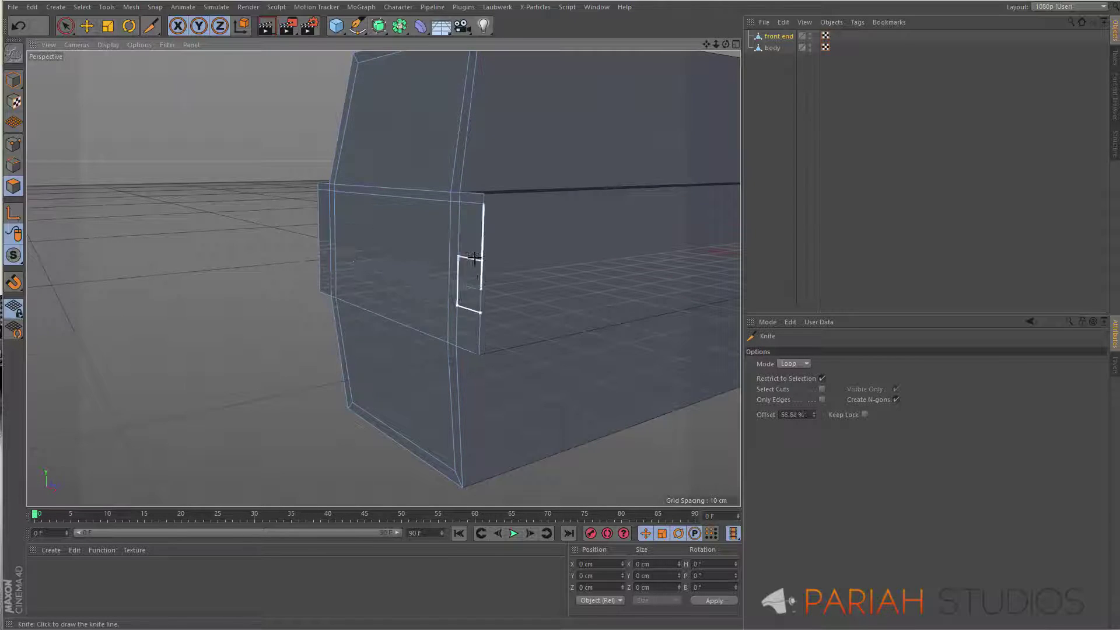
alt+drag(474, 257, 483, 346)
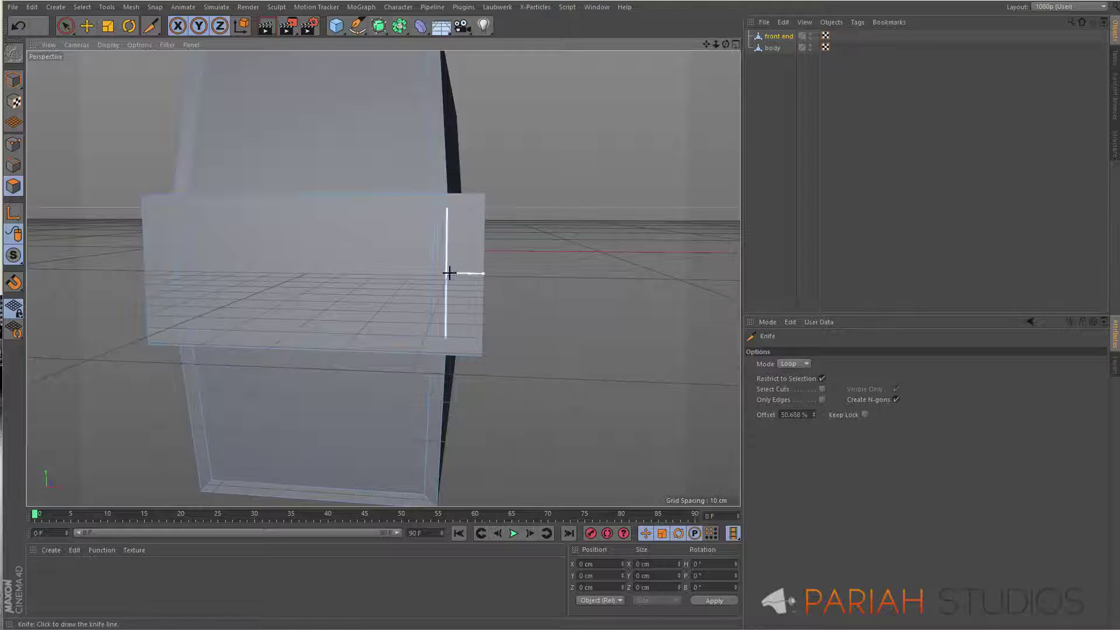
Step: Shrink the front end's faces slightly and move them back toward the body
key(space)
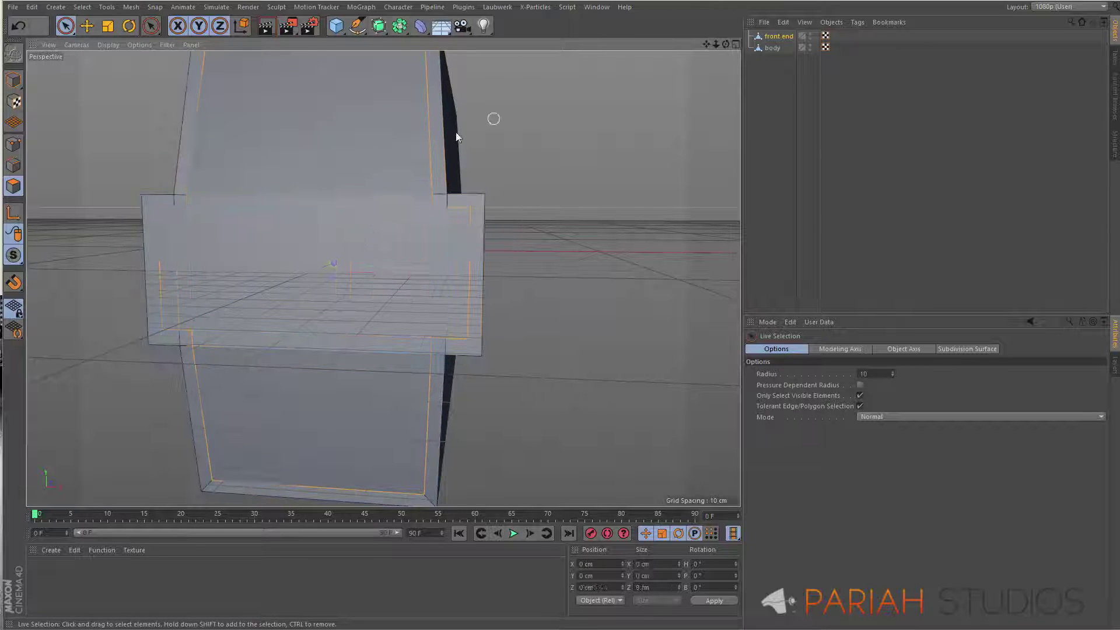
alt+drag(413, 274, 707, 182)
key(t)
drag(232, 379, 286, 405)
key(e)
drag(497, 251, 188, 256)
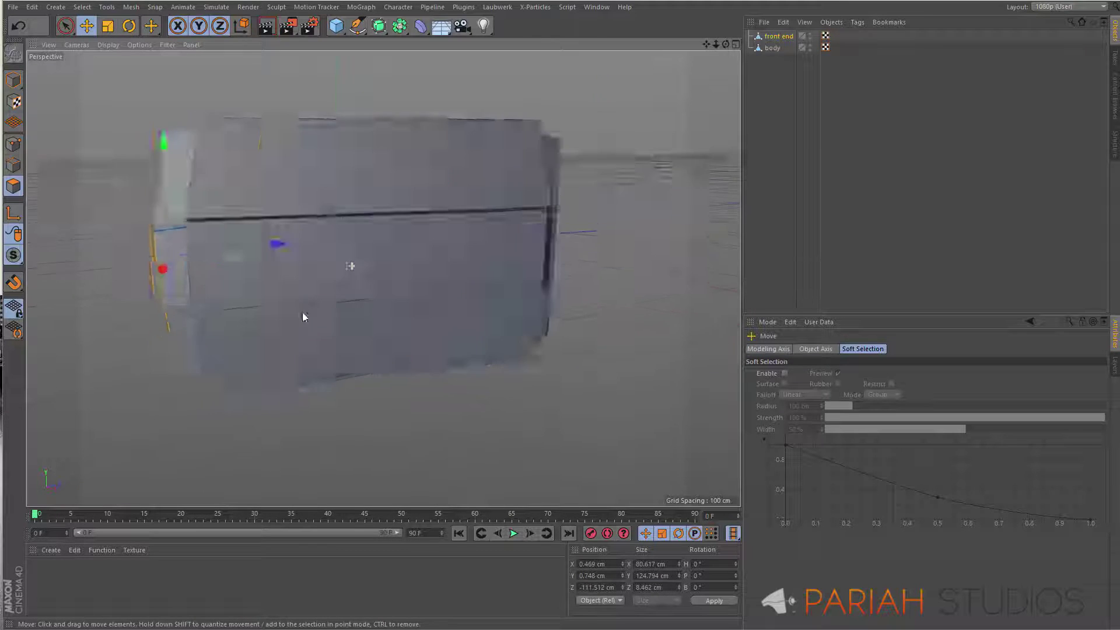
Step: Tilt the front end about 5° and add a Cylinder for the lens
key(r)
middle_click(188, 255)
drag(253, 379, 177, 380)
middle_click(175, 234)
alt+drag(408, 350, 575, 395)
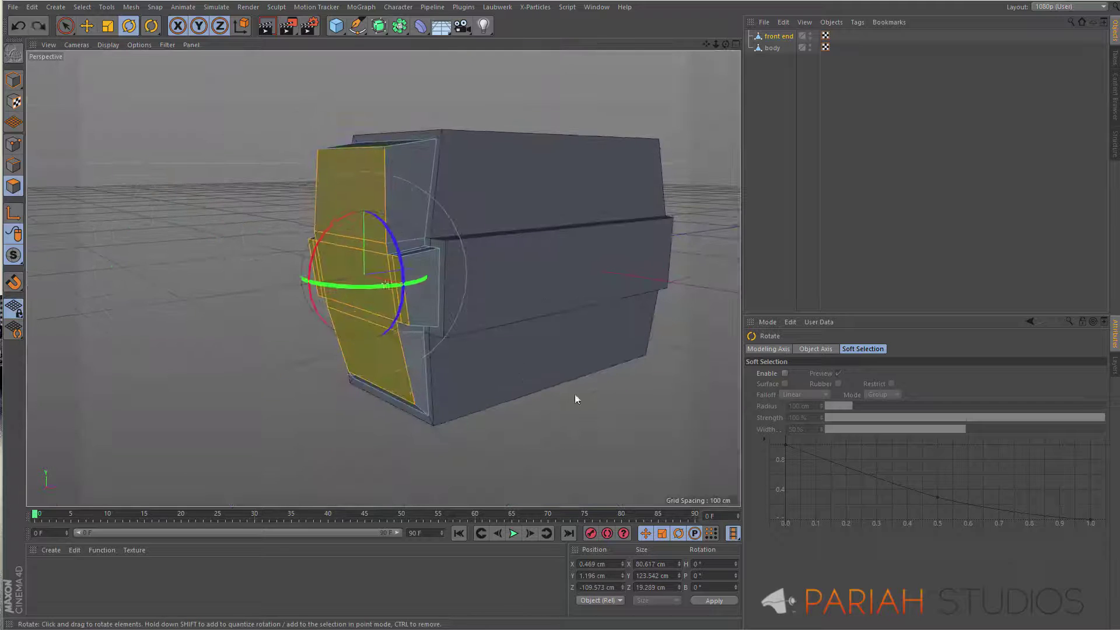
click(336, 25)
click(449, 74)
Step: Move the cylinder in front of the body and flatten it into a thin disc
key(e)
alt+drag(321, 366, 234, 350)
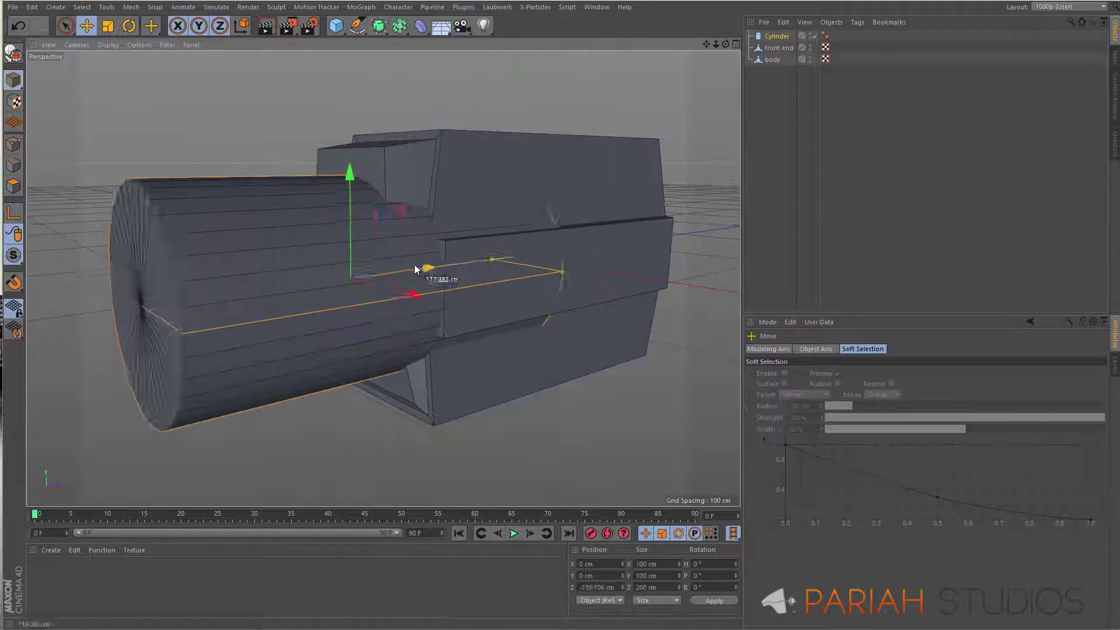
drag(292, 263, 350, 263)
alt+drag(291, 291, 366, 266)
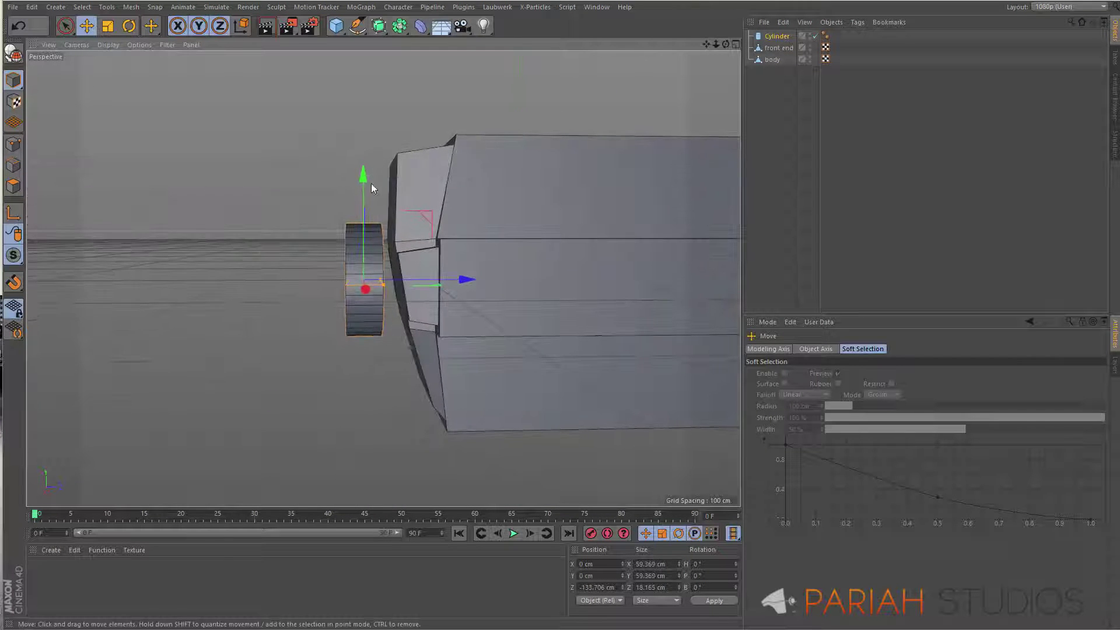
Step: Check the disc in the side view and rename the cylinder 'focus ring'
key(F3)
click(13, 144)
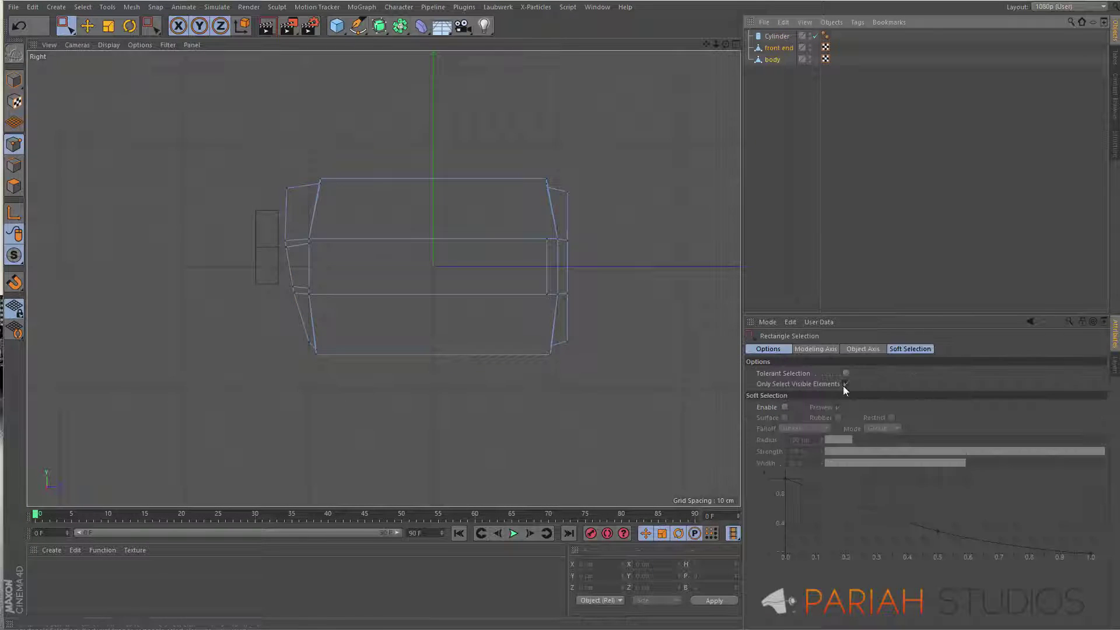
key(0)
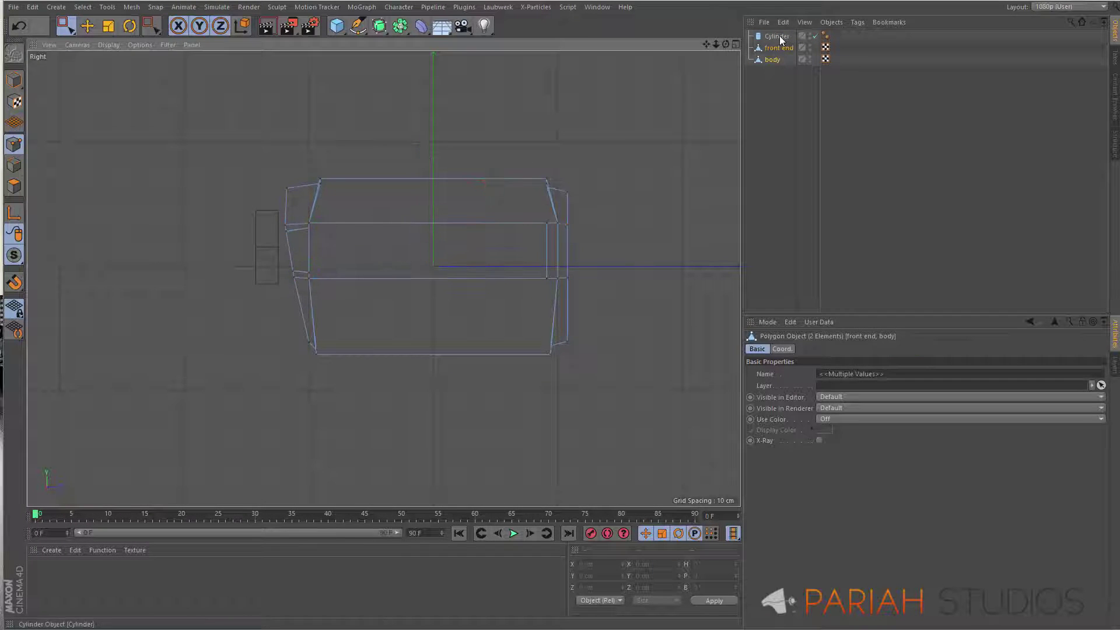
click(779, 36)
double_click(779, 36)
text(fo)
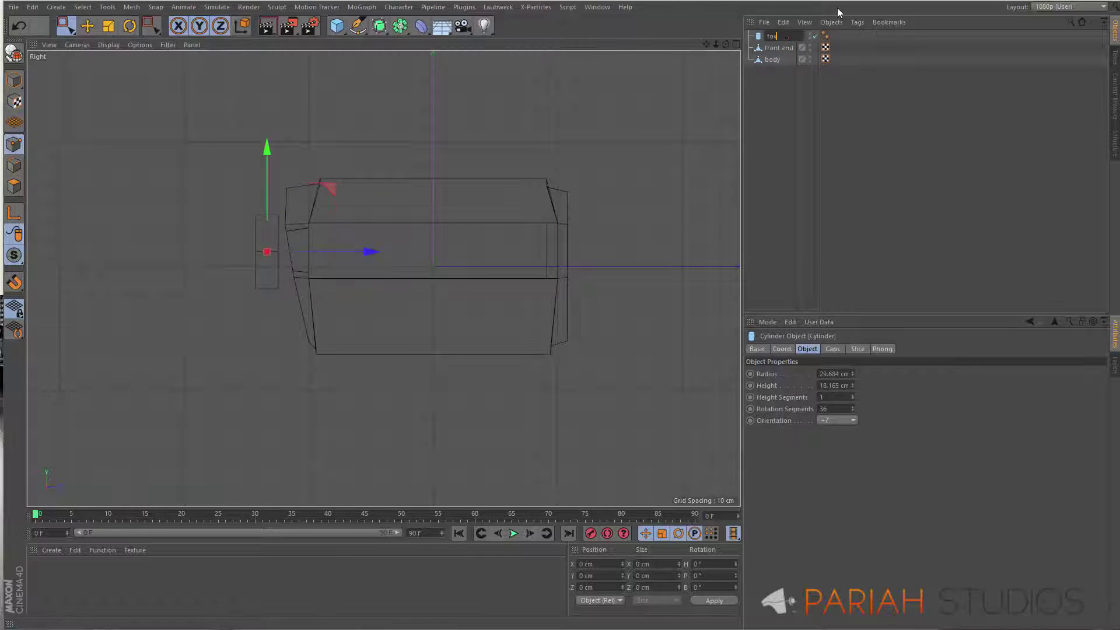
text(cus ring)
key(Return)
Step: Wrap the front end in a Subdivision Surface
key(F1)
mouse_move(411, 201)
alt+mouse_down()
mouse_move(569, 254)
mouse_move(443, 256)
alt+mouse_up()
click(779, 48)
alt+click(379, 25)
Step: Knife-cut an edge loop near the front end's top edge and inspect it from the side
key(k)
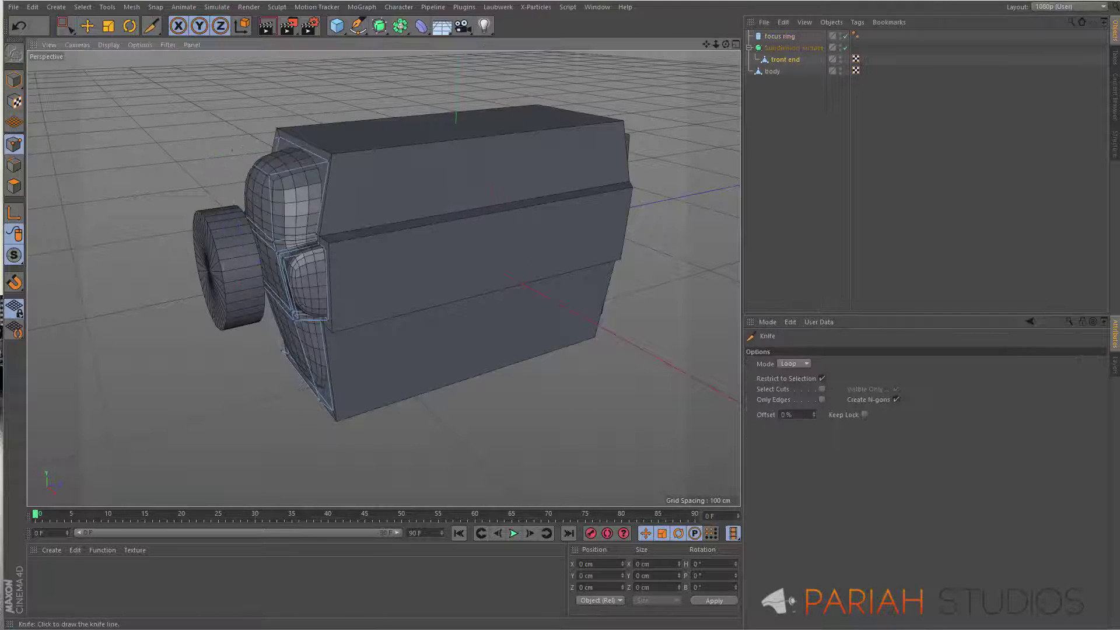
scroll(453, 127, up, 5)
scroll(267, 113, down, 5)
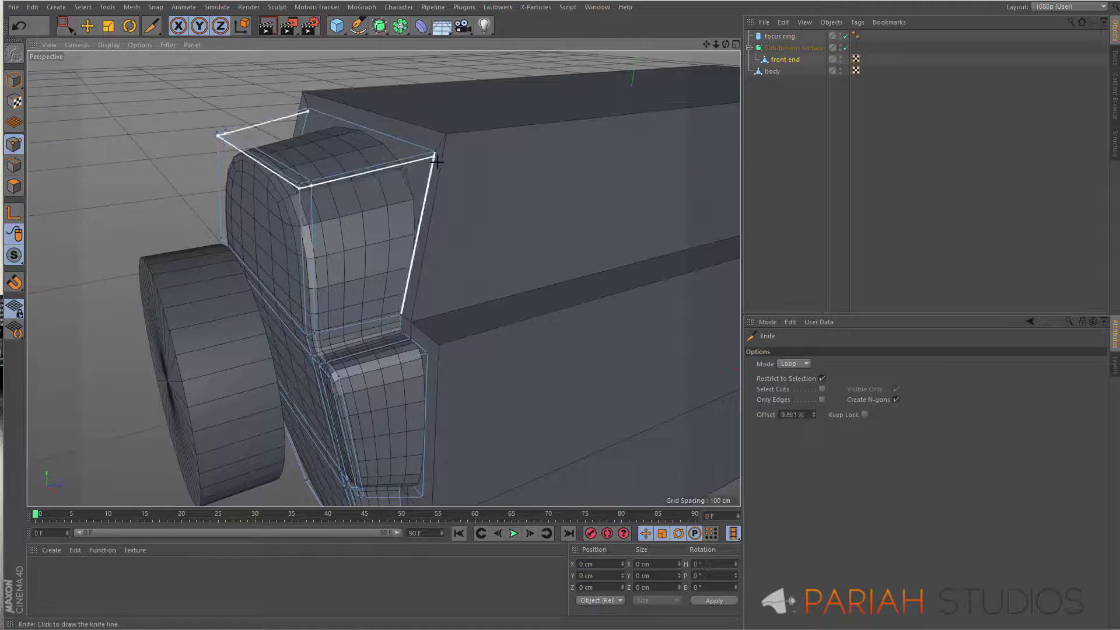
alt+drag(350, 175, 220, 198)
scroll(245, 169, down, 2)
click(283, 141)
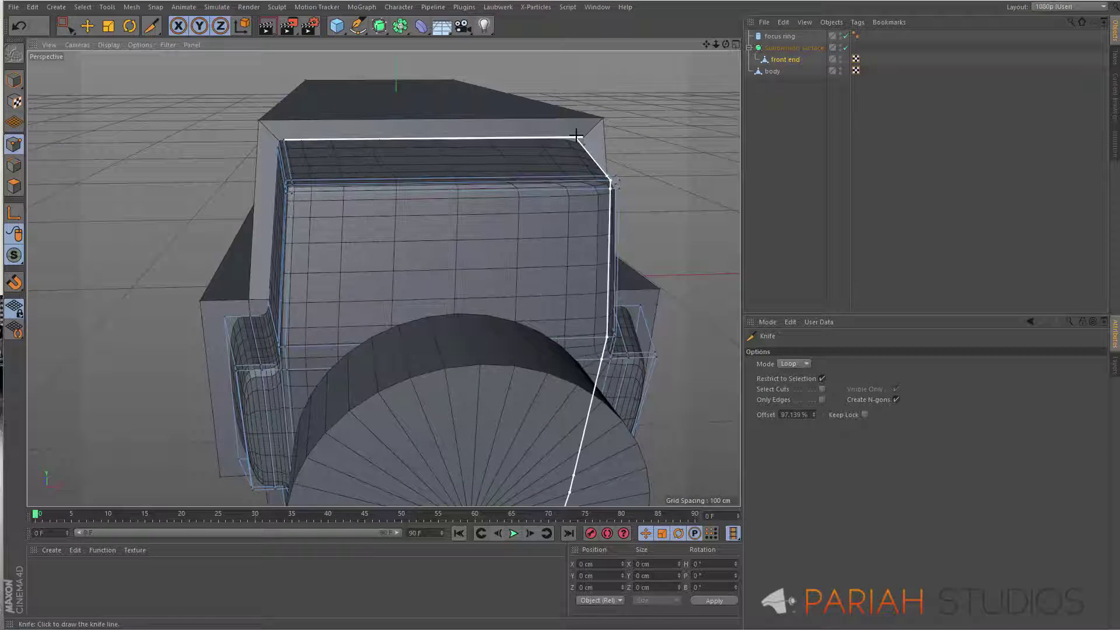
alt+drag(261, 316, 675, 317)
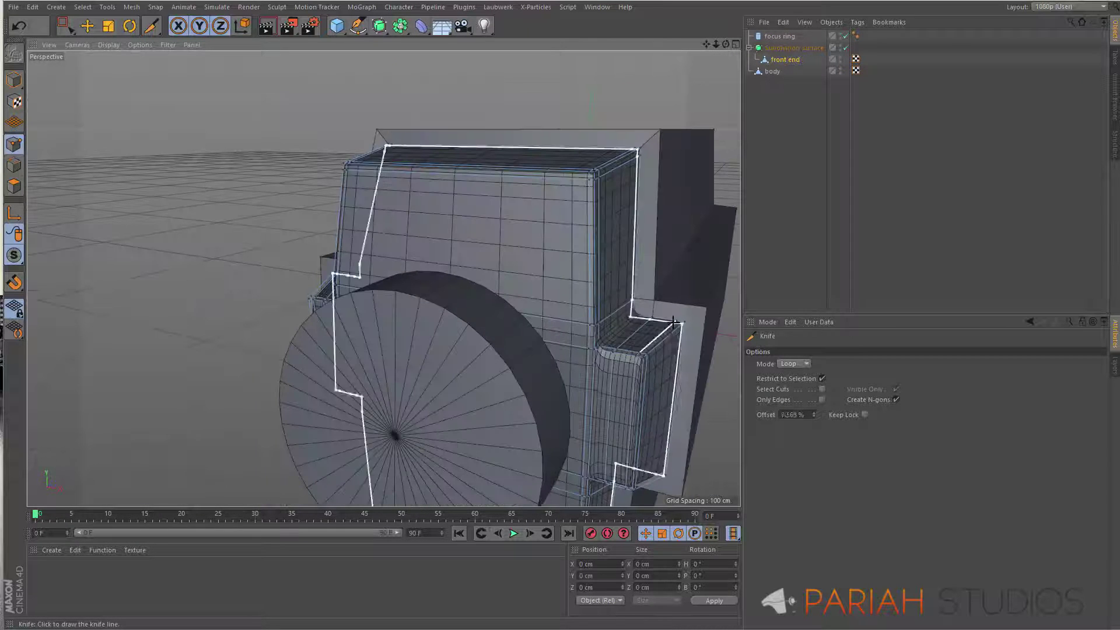
scroll(478, 198, up, 3)
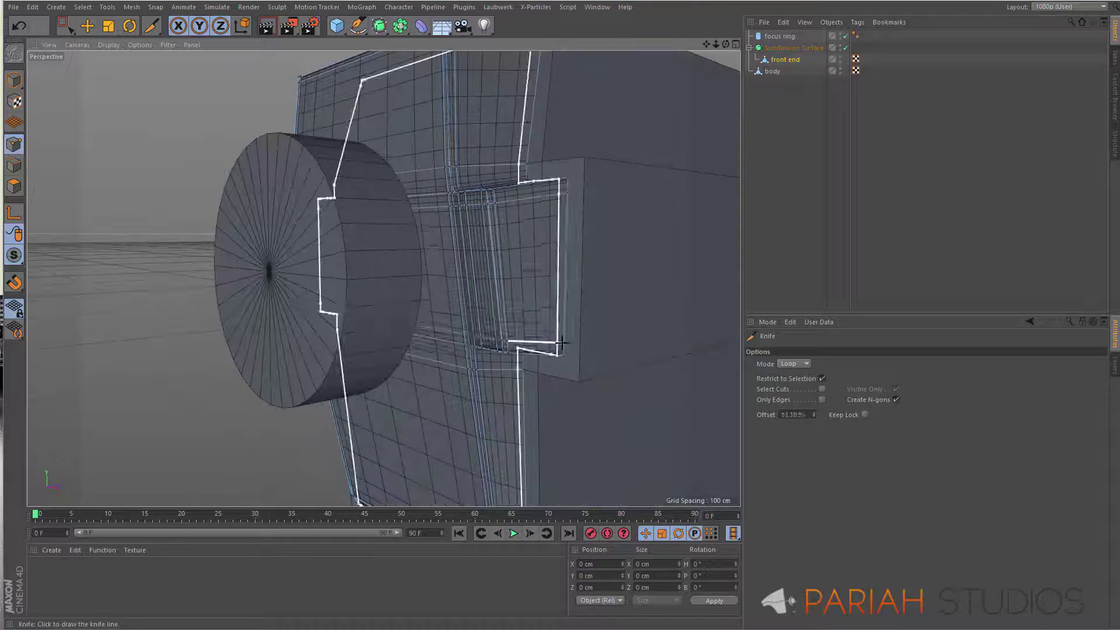
mouse_move(560, 345)
alt+mouse_down()
mouse_move(487, 192)
mouse_move(500, 292)
alt+mouse_up()
Step: Hide the floor grid through the viewport Filter menu
click(167, 45)
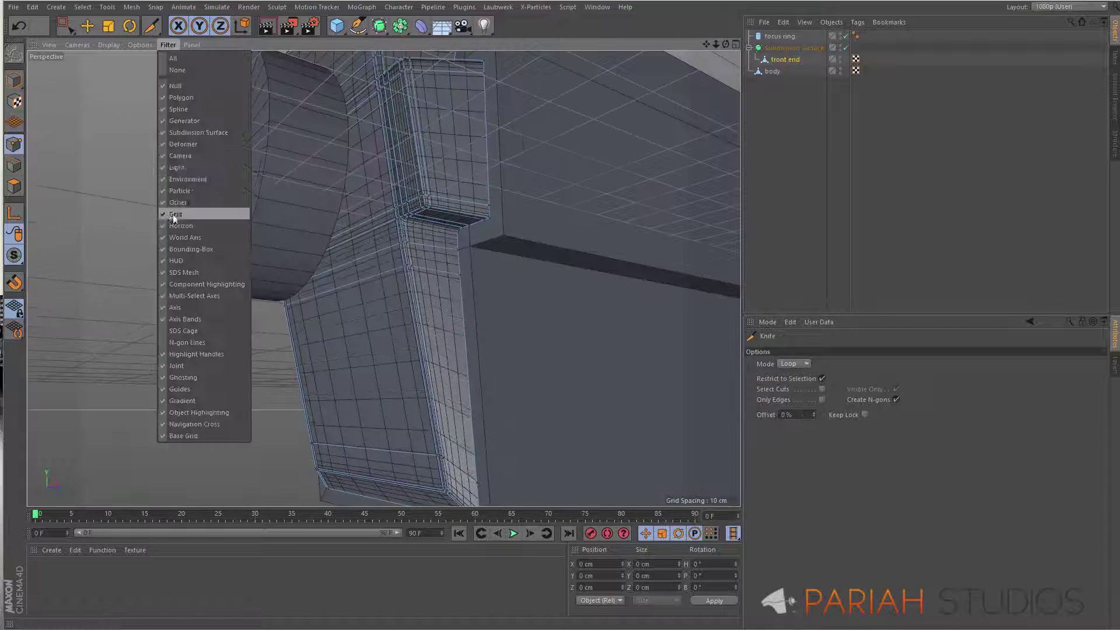
click(173, 214)
scroll(515, 190, down, 5)
mouse_move(515, 190)
alt+mouse_down()
mouse_move(589, 270)
mouse_move(514, 180)
alt+mouse_up()
Step: Put the body under its own Subdivision Surface and inspect it up close from several angles
click(513, 181)
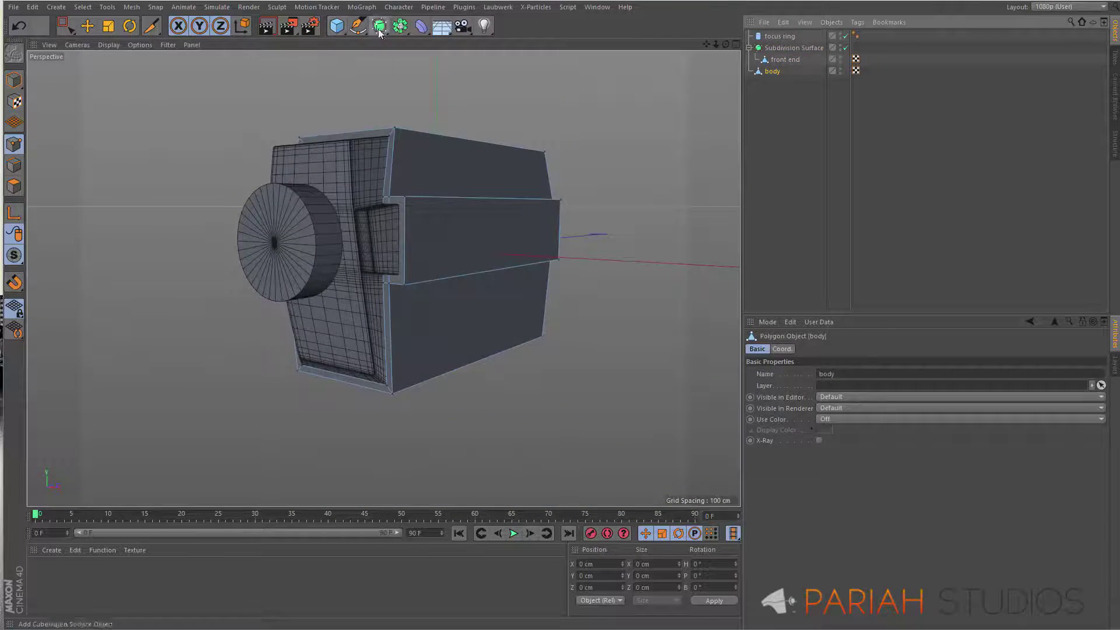
alt+click(379, 32)
alt+drag(228, 153, 370, 350)
scroll(370, 349, up, 5)
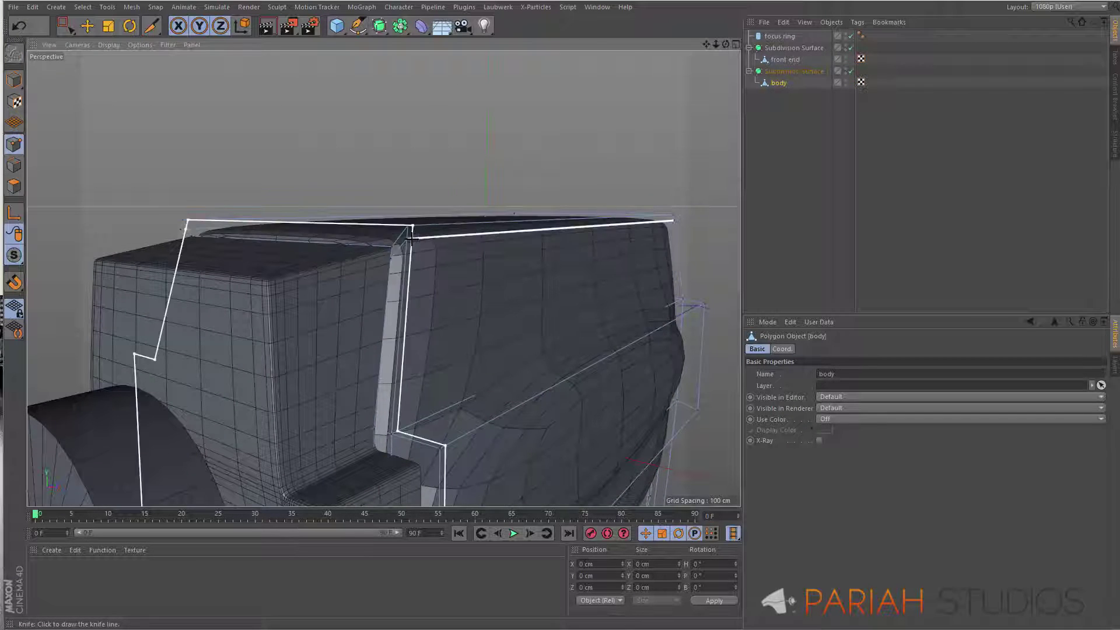
mouse_move(431, 461)
alt+mouse_down()
mouse_move(491, 251)
mouse_move(437, 250)
mouse_move(382, 278)
mouse_move(432, 261)
alt+mouse_up()
scroll(494, 331, up, 3)
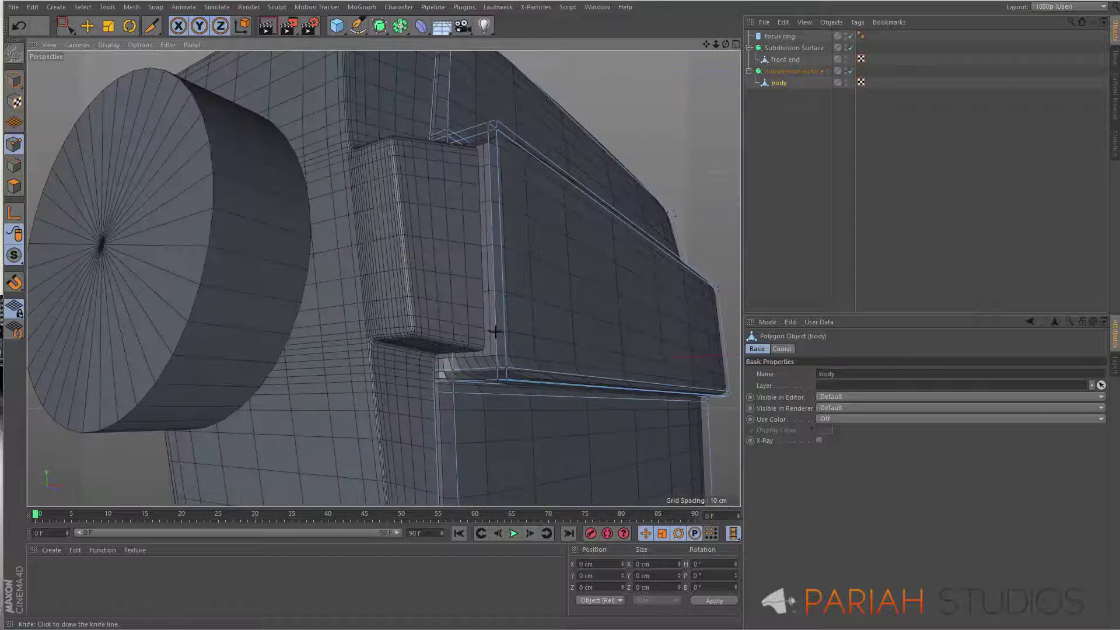
scroll(618, 309, down, 3)
mouse_move(618, 309)
alt+mouse_down()
mouse_move(507, 282)
mouse_move(675, 357)
alt+mouse_up()
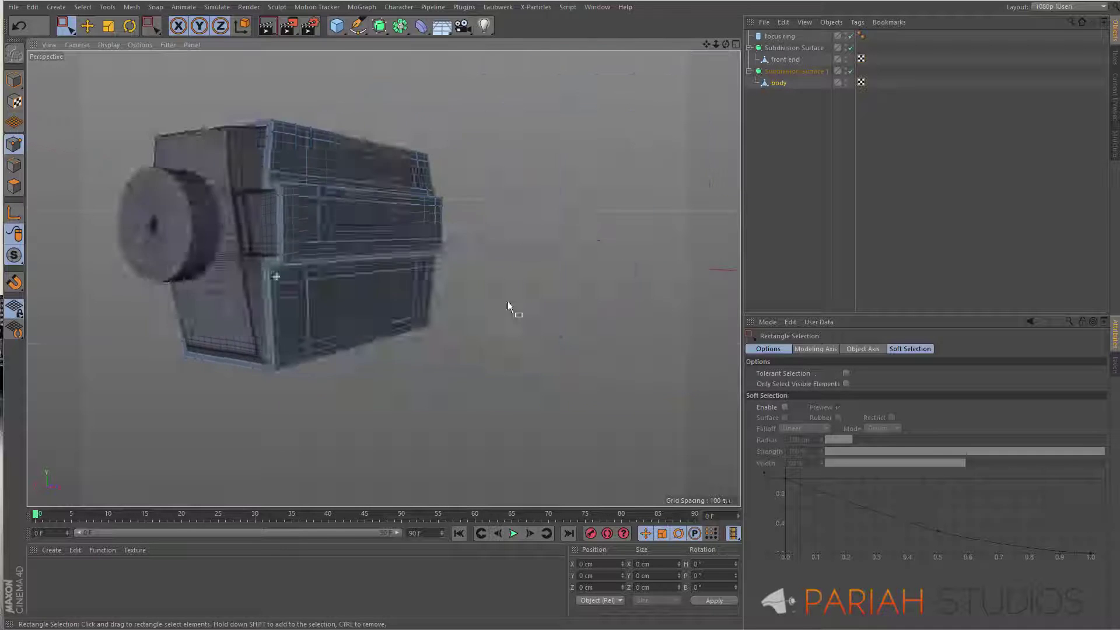
mouse_move(508, 307)
alt+mouse_down()
mouse_move(400, 251)
mouse_move(470, 250)
mouse_move(507, 215)
mouse_move(335, 233)
alt+mouse_up()
Step: Add a cube for the handle and narrow and shorten it in the side view
click(337, 26)
click(368, 37)
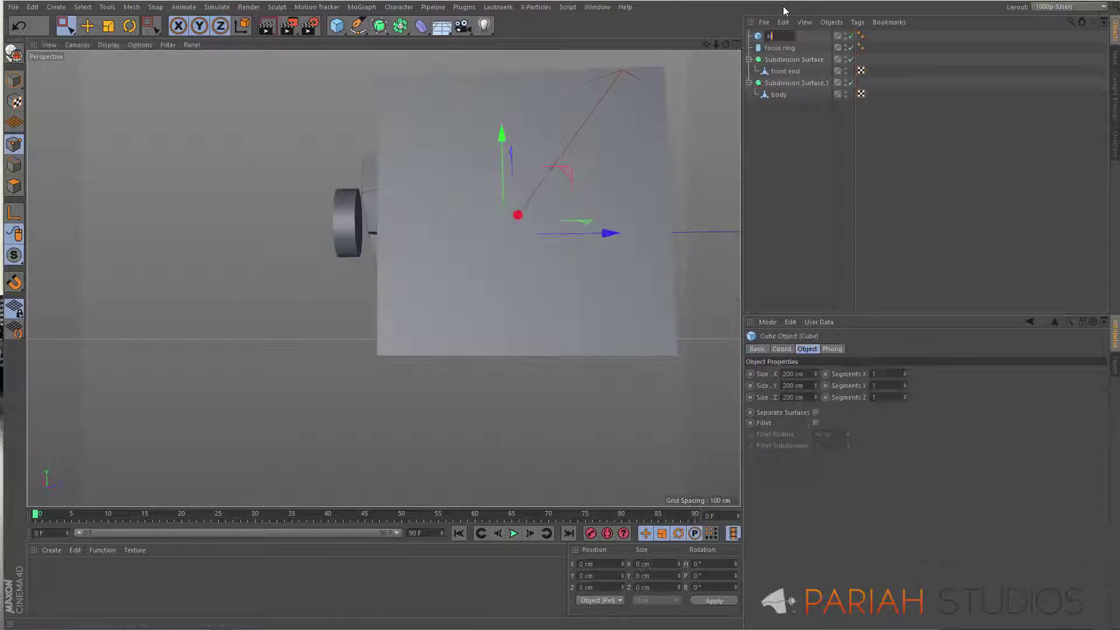
middle_click(225, 337)
middle_click(285, 404)
mouse_move(601, 309)
mouse_down()
mouse_move(527, 309)
mouse_move(536, 308)
mouse_up()
drag(430, 185, 433, 225)
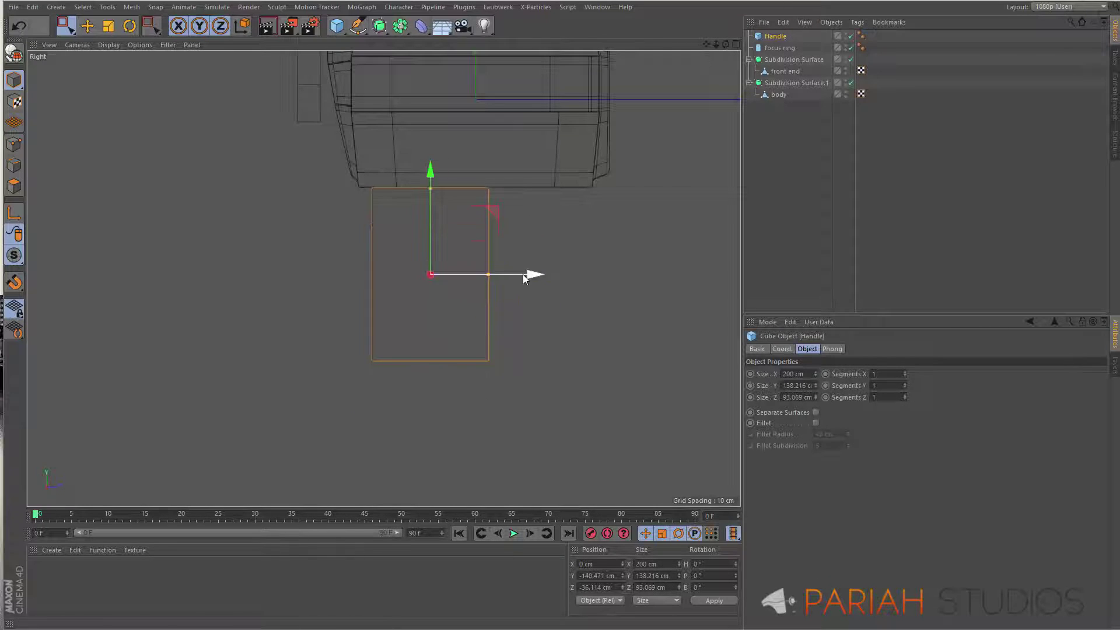
drag(523, 276, 511, 277)
middle_click(302, 344)
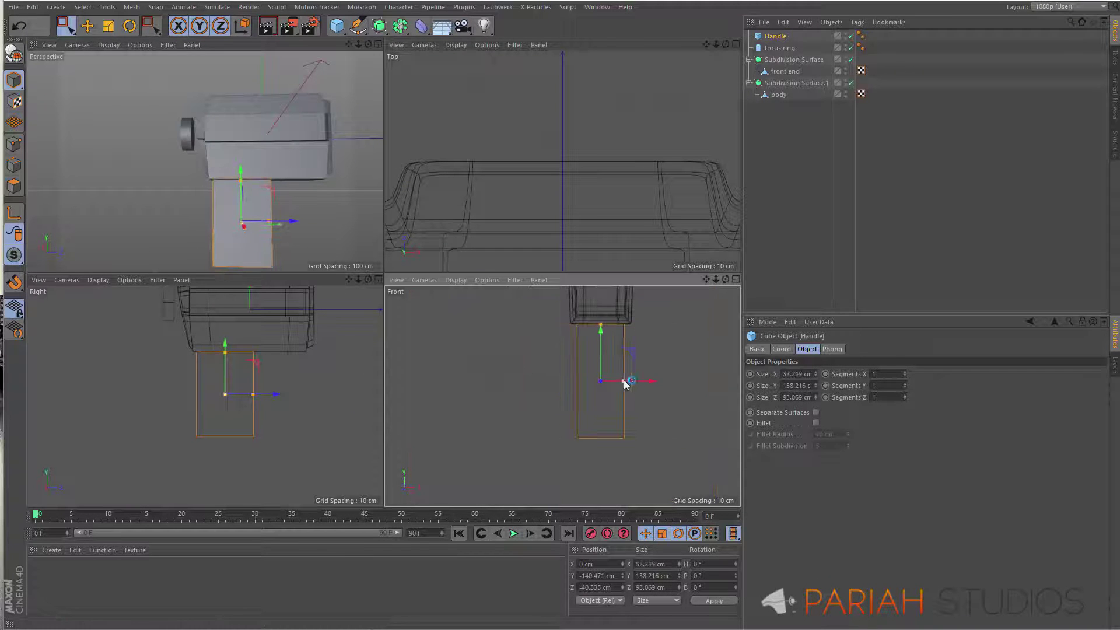
Step: Change the perspective shading, make the handle editable, and wrap it in a Subdivision Surface
click(109, 44)
click(134, 68)
key(c)
mouse_move(387, 181)
alt+mouse_down()
mouse_move(320, 142)
mouse_move(187, 242)
mouse_move(251, 156)
alt+mouse_up()
key(k)
key(l)
alt+click(379, 25)
middle_click(374, 117)
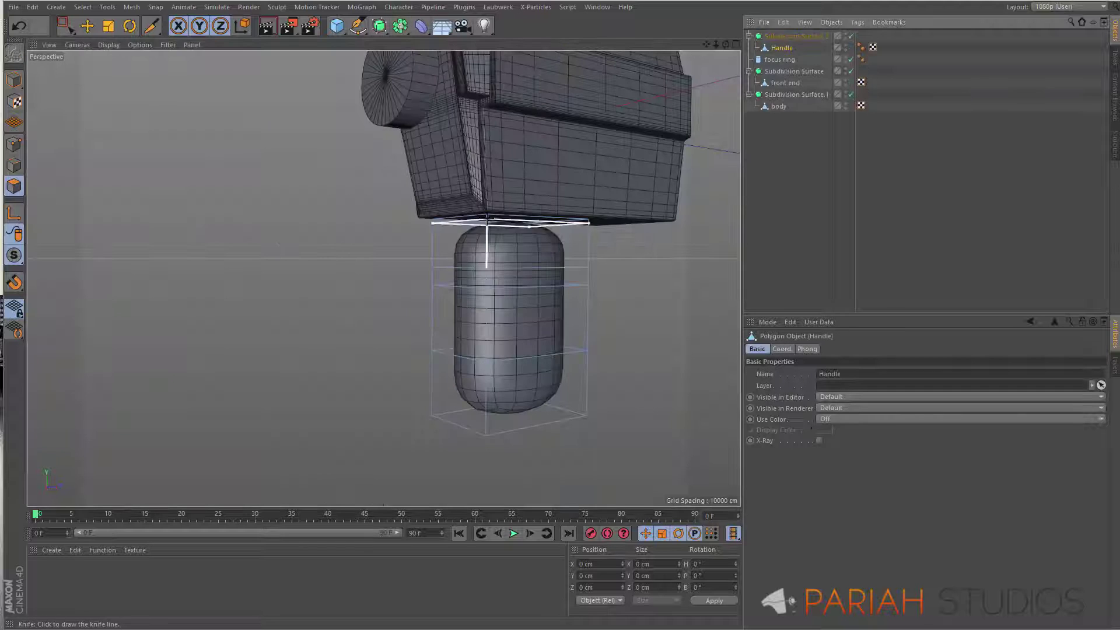
Step: Select a ring of faces on the handle and scale the side strip narrower
alt+drag(440, 475, 561, 242)
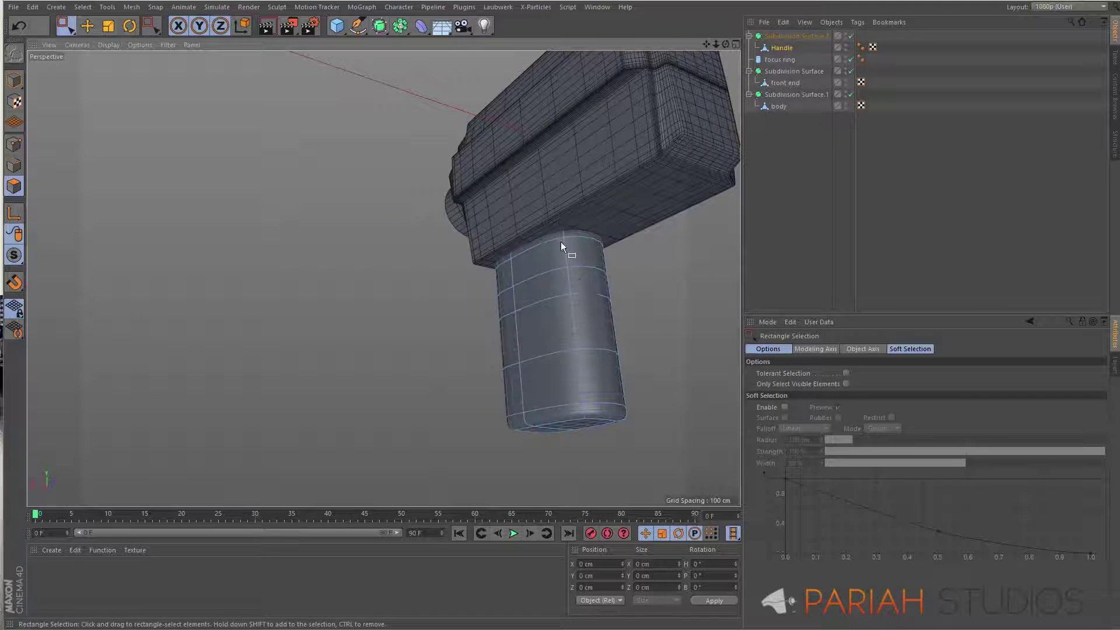
click(583, 268)
key(t)
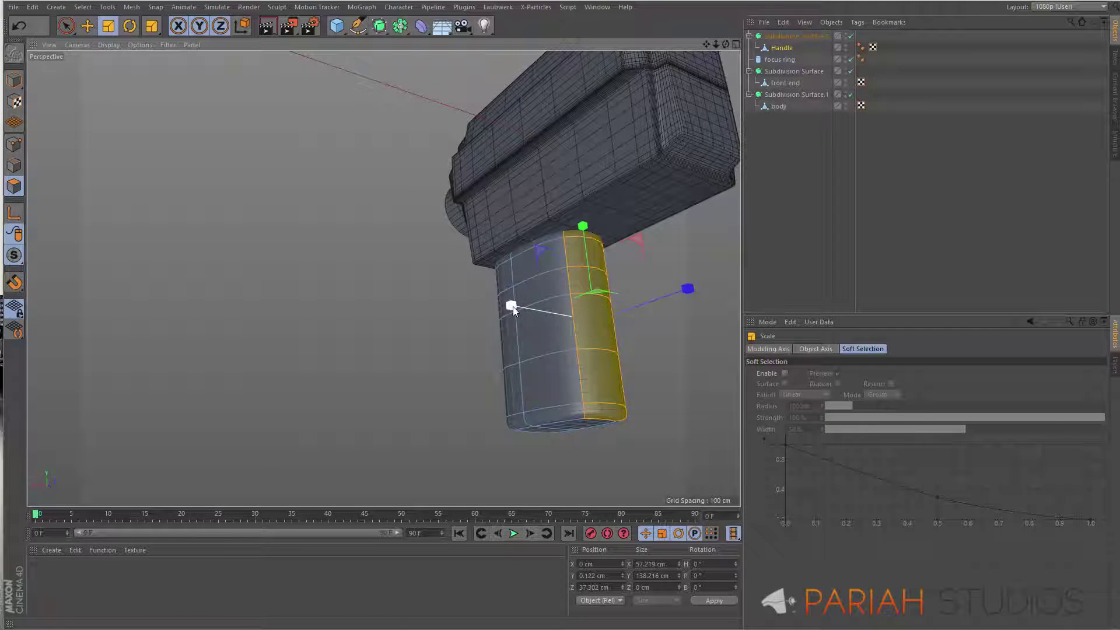
mouse_move(512, 306)
mouse_down()
mouse_move(537, 312)
mouse_move(557, 252)
mouse_up()
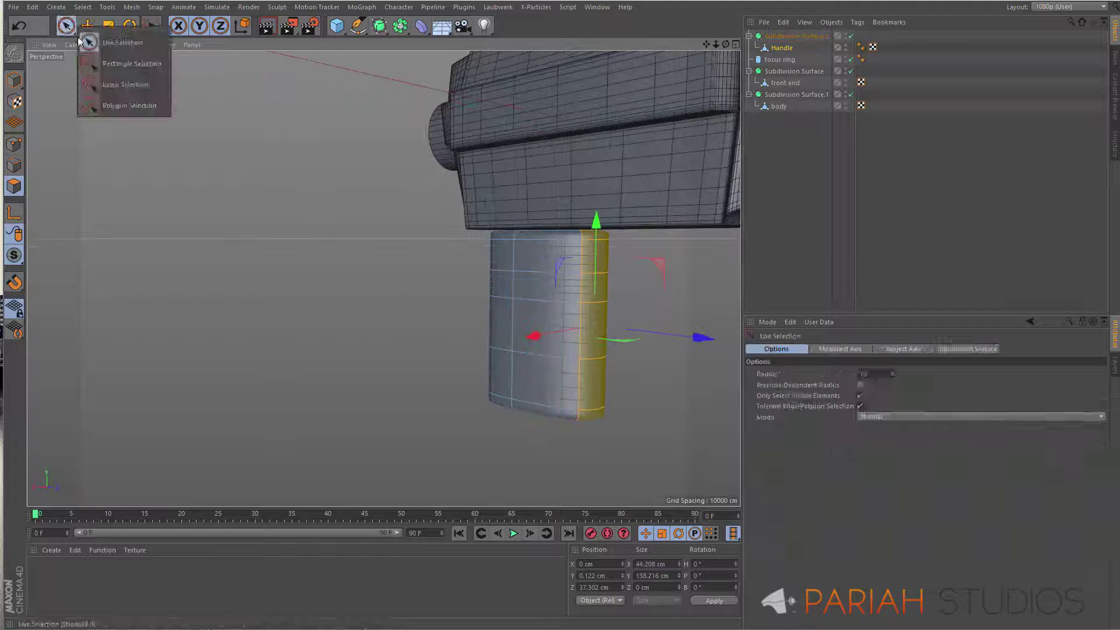
Step: Loop-select the handle's top ring and move it outward in the side view
drag(65, 25, 99, 57)
mouse_move(495, 228)
mouse_down()
mouse_move(624, 240)
mouse_move(607, 291)
mouse_move(455, 295)
mouse_up()
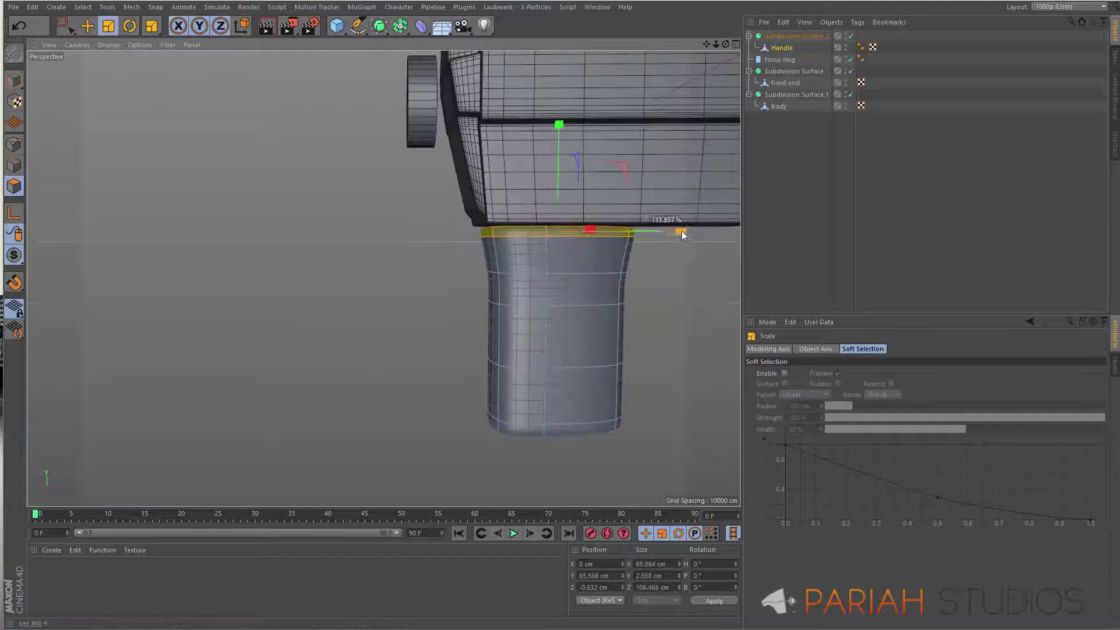
key(F3)
key(e)
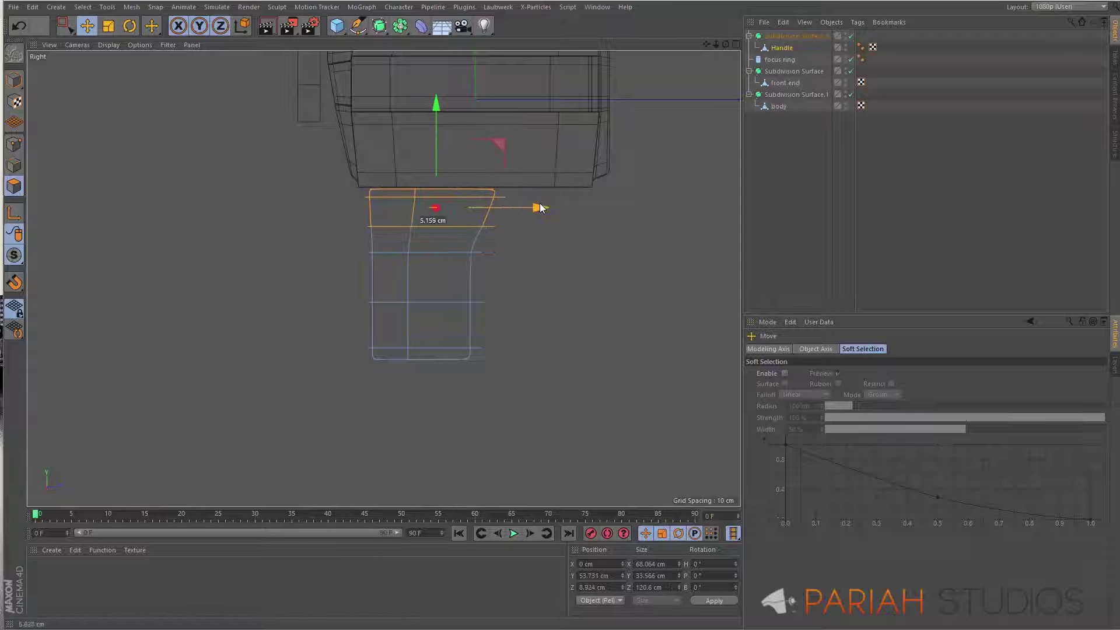
key(0)
click(502, 247)
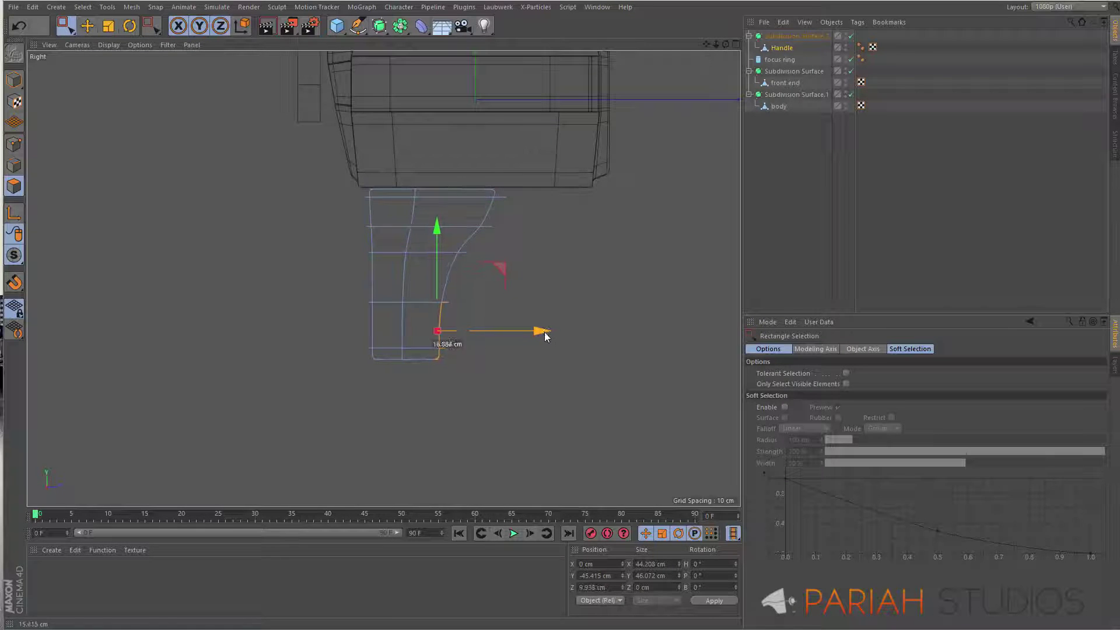
Step: Knife-cut a new edge loop around the handle
key(F1)
key(k)
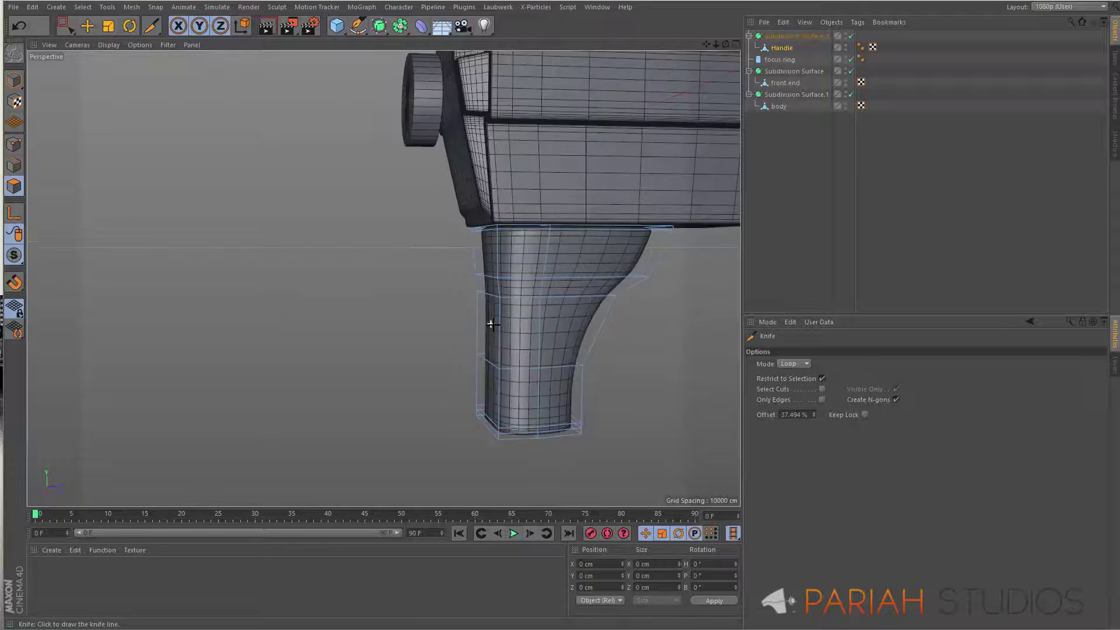
click(667, 267)
key(F3)
key(0)
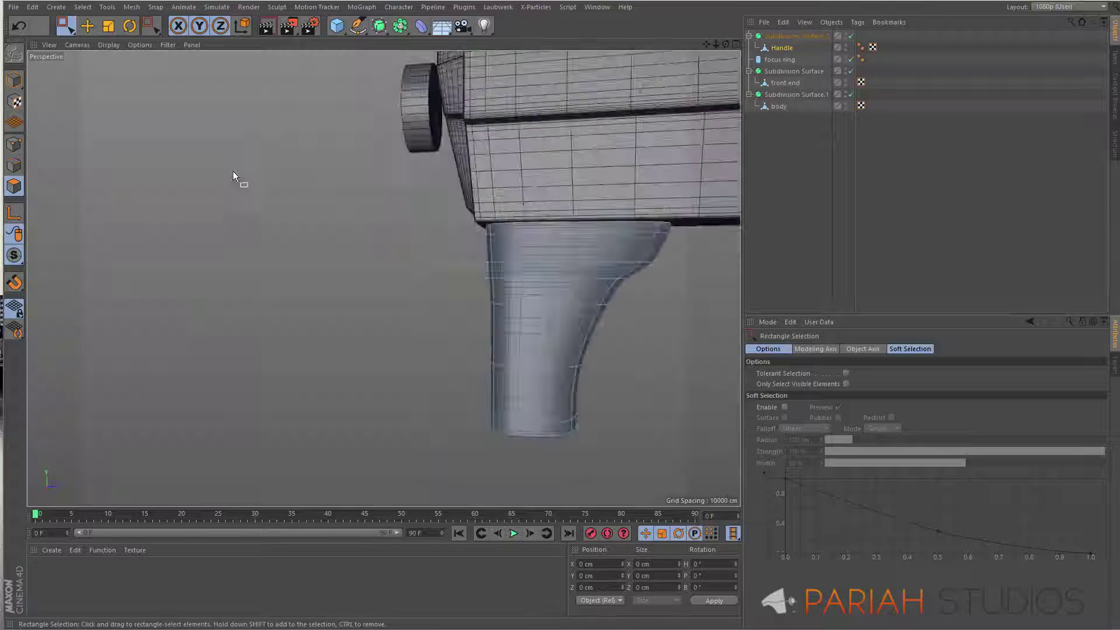
Step: Scale the Handle narrower in X
click(1112, 37)
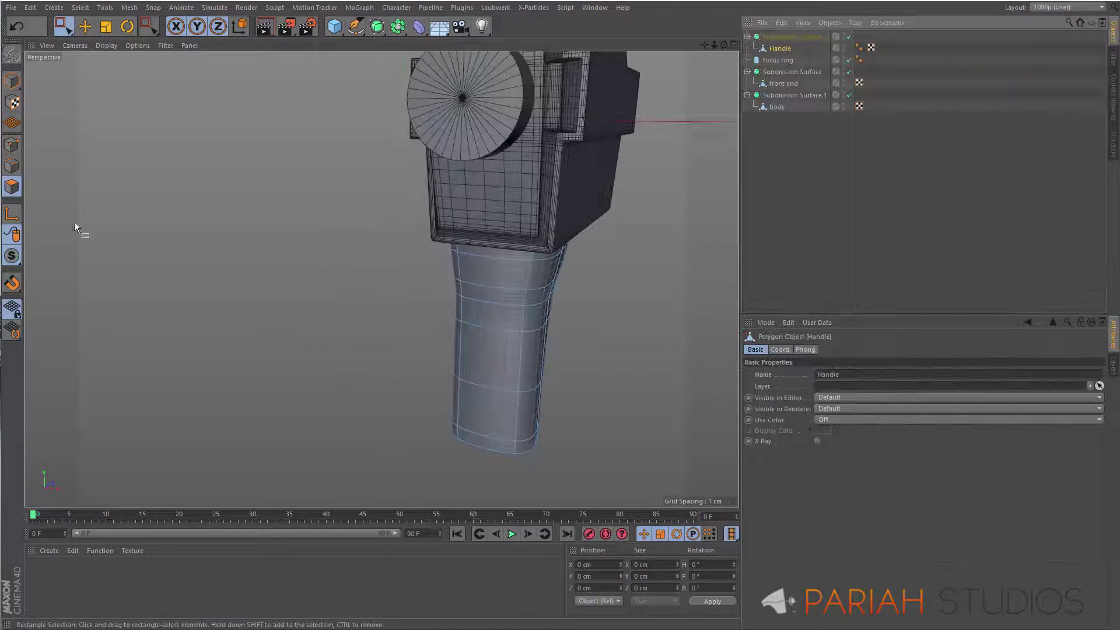
key(F5)
key(t)
drag(570, 407, 558, 406)
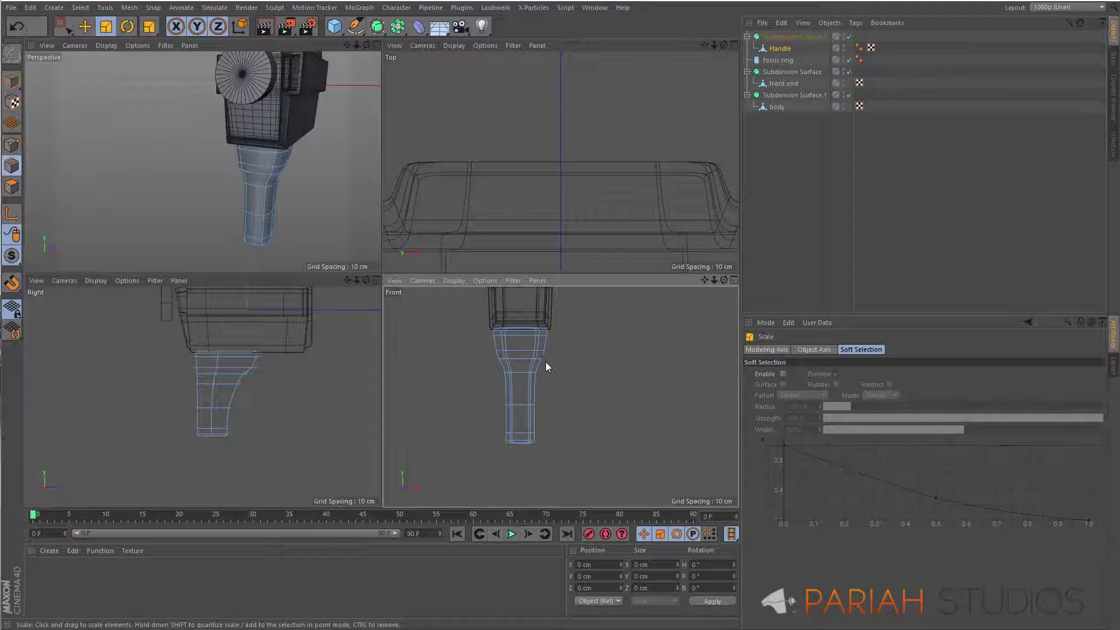
Step: Select the edge loop near the handle's top and the points along its left edge
double_click(542, 354)
key(F1)
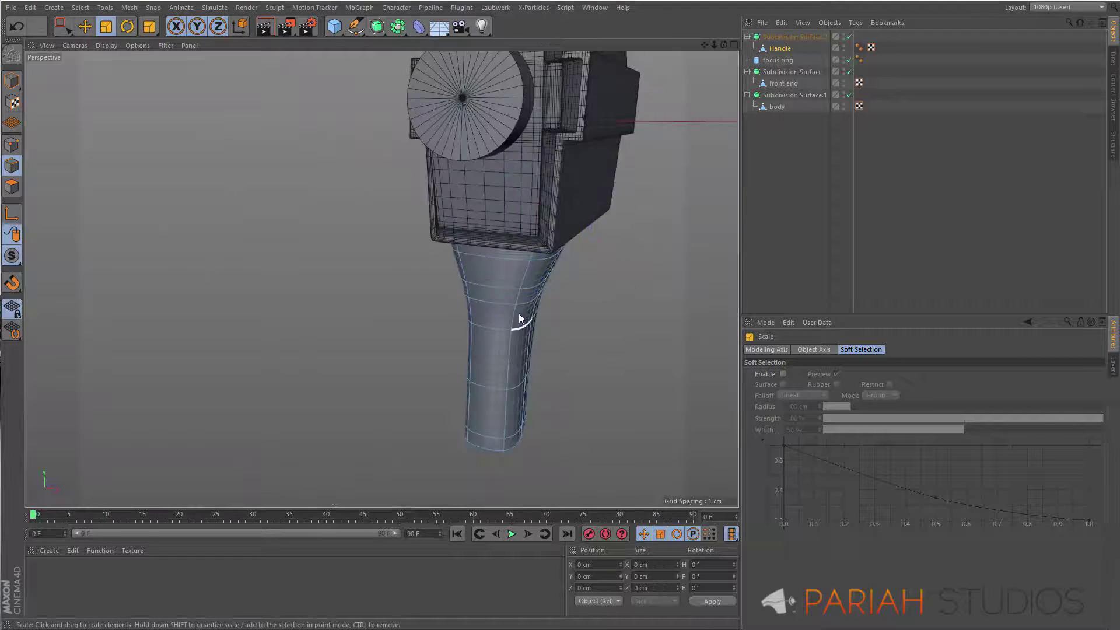
alt+drag(521, 318, 370, 247)
key(0)
drag(492, 295, 548, 490)
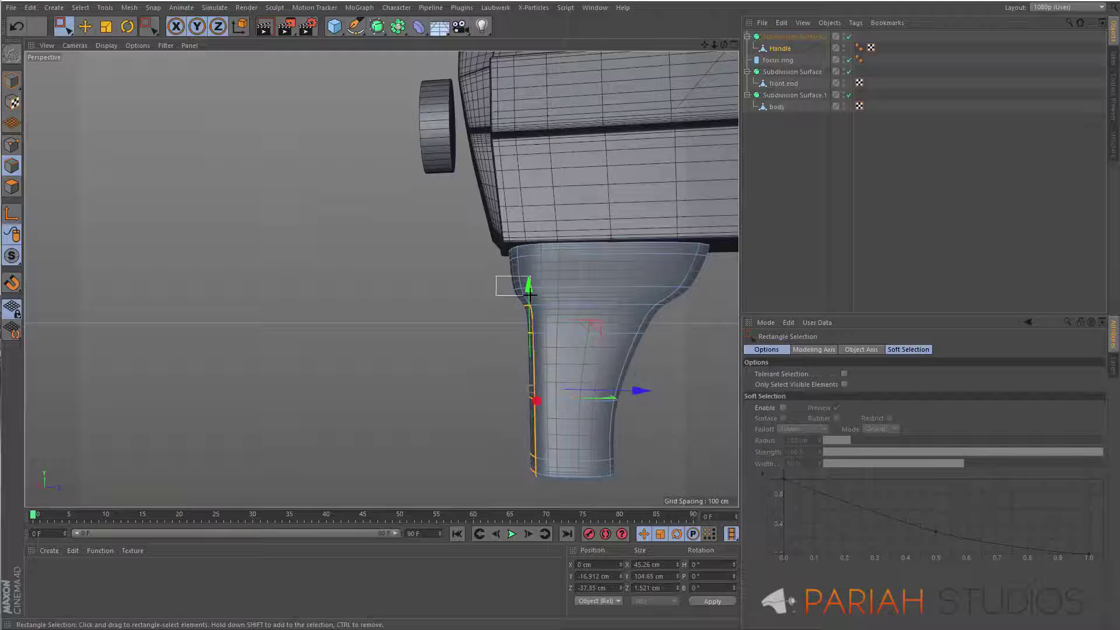
key(F3)
scroll(527, 222, up, 5)
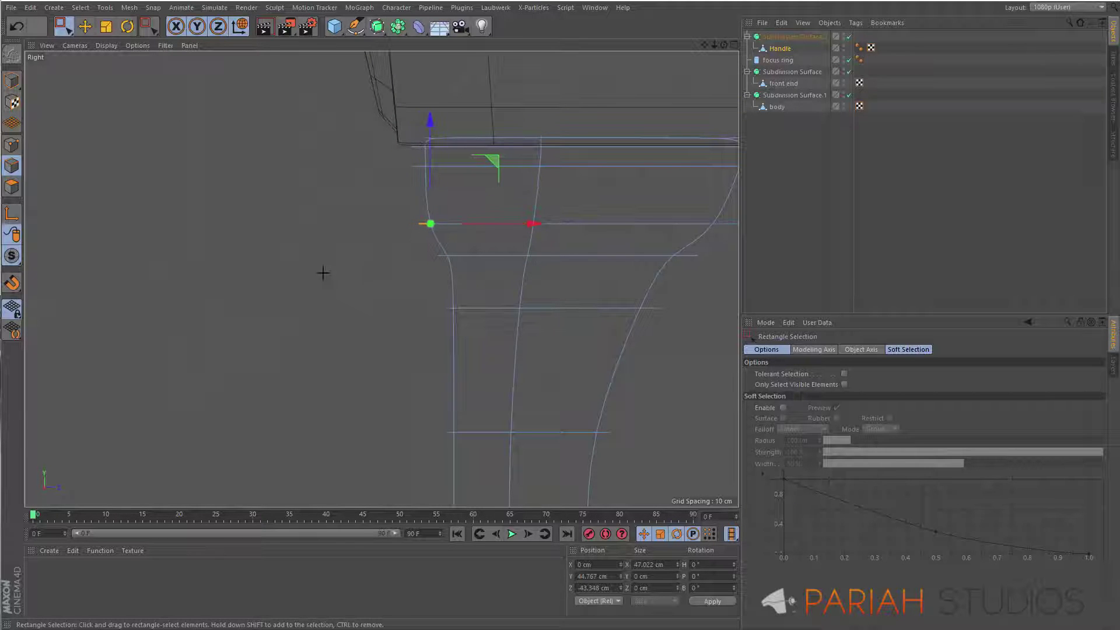
key(F1)
alt+drag(695, 275, 375, 302)
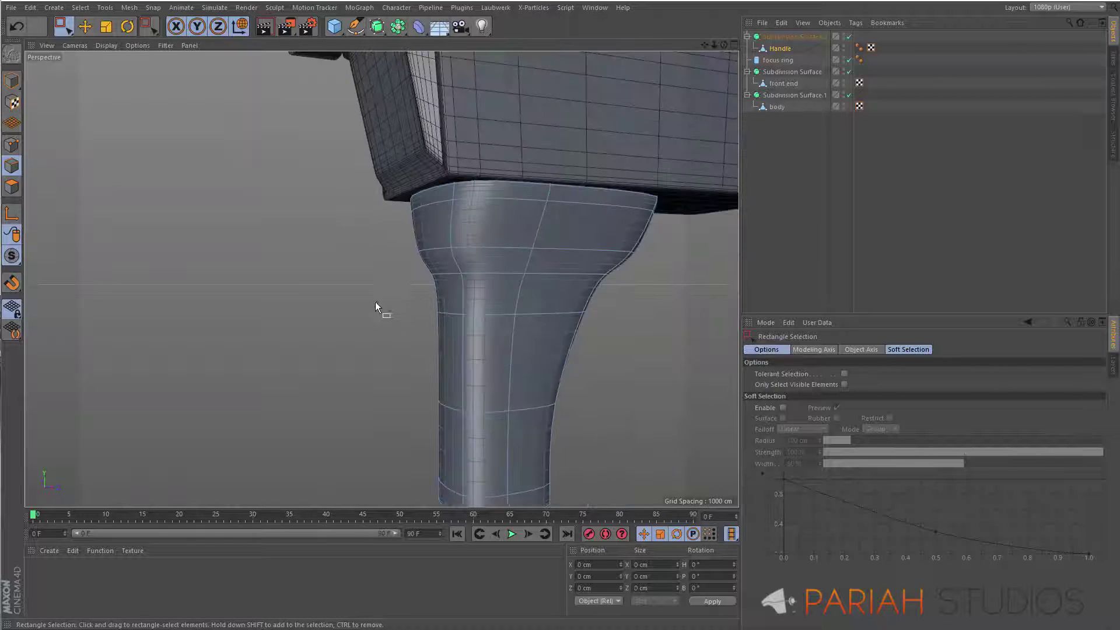
Step: Inset the selected ring of polygons into a small recess
key(i)
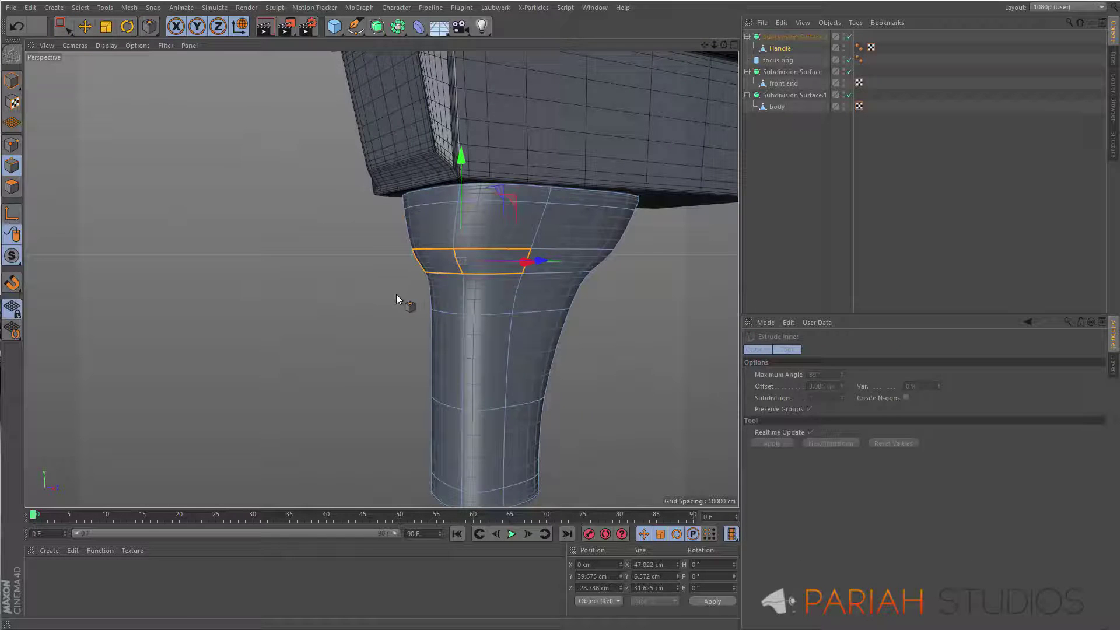
scroll(583, 282, down, 3)
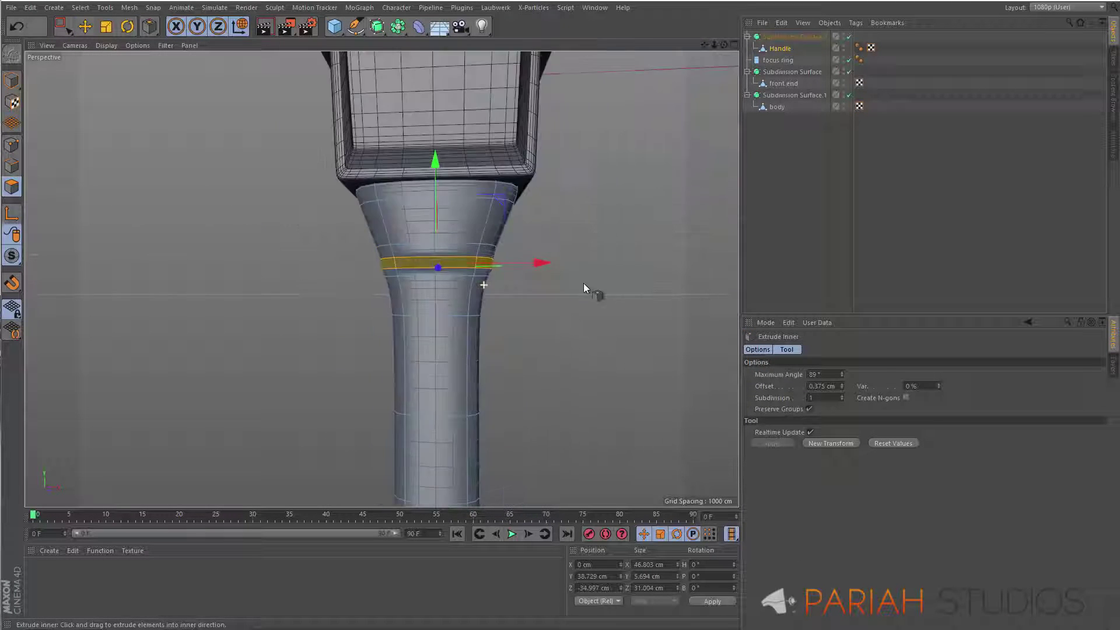
mouse_move(583, 282)
alt+mouse_down()
mouse_move(443, 292)
mouse_move(245, 327)
alt+mouse_up()
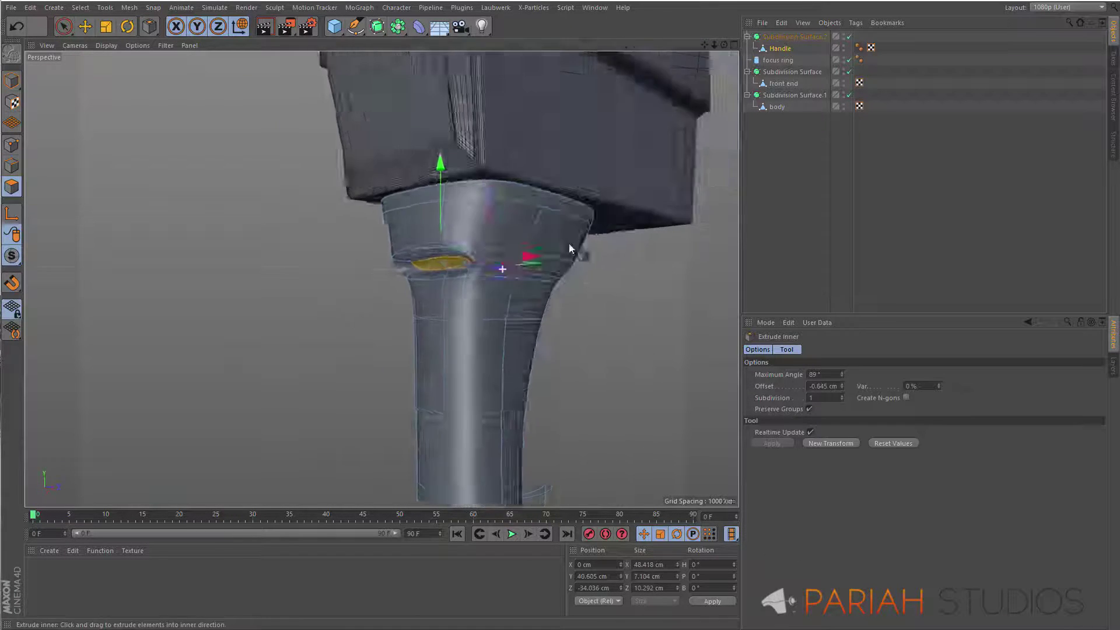
alt+drag(418, 317, 593, 350)
middle_click(594, 349)
key(s)
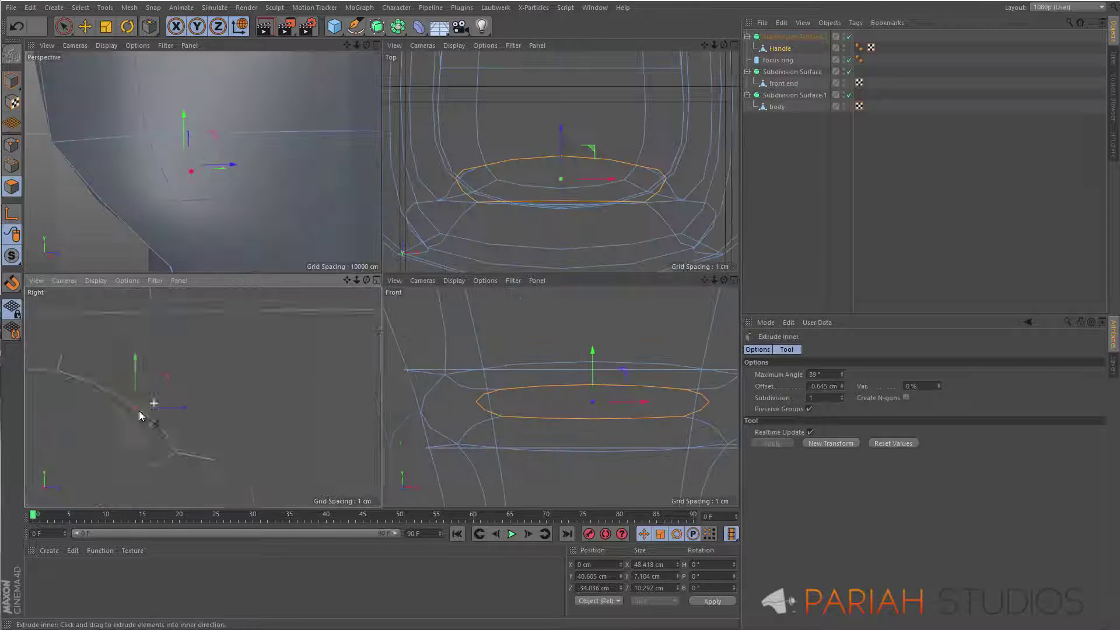
scroll(267, 395, up, 3)
scroll(250, 205, down, 2)
alt+drag(250, 205, 148, 236)
Step: Knife-cut a new loop just below the recess
key(t)
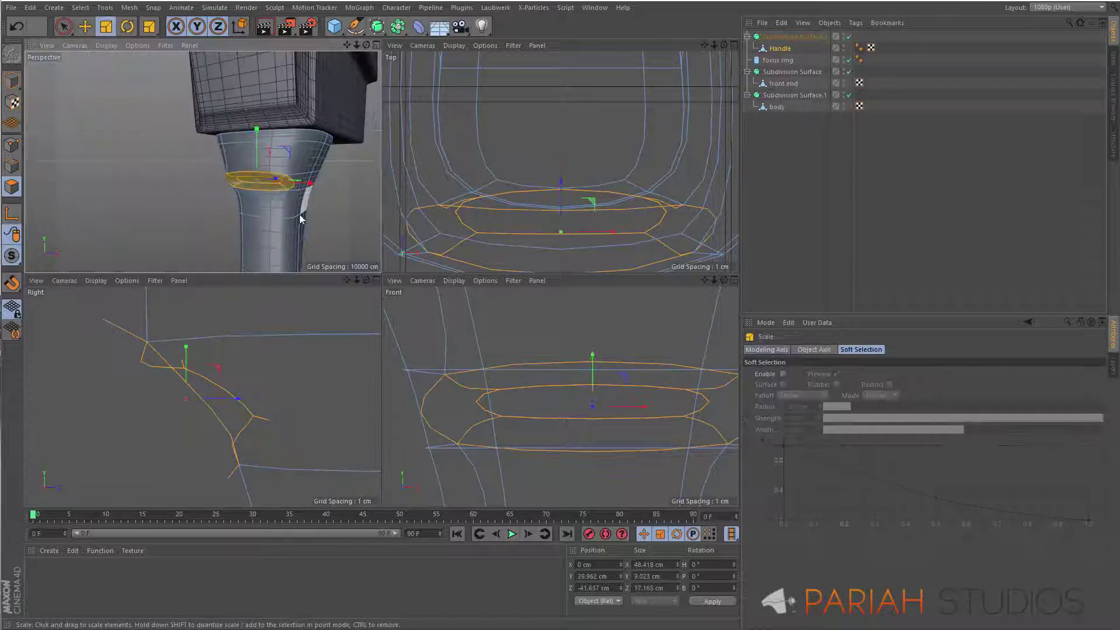
middle_click(343, 191)
scroll(313, 365, down, 2)
key(k)
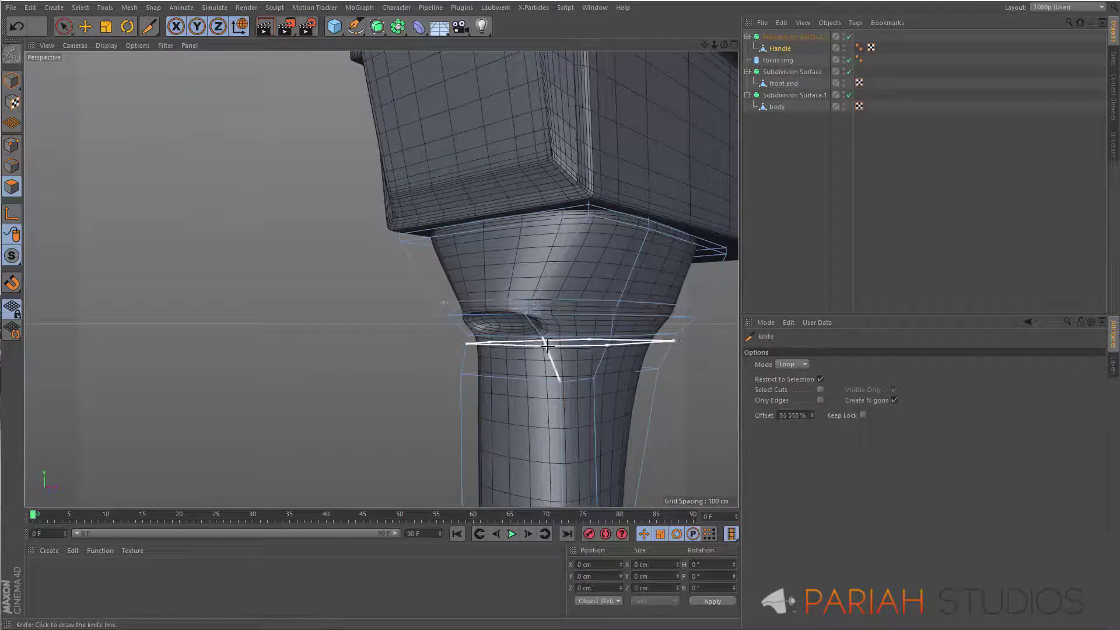
click(543, 312)
alt+drag(457, 360, 80, 190)
Step: Scale the recessed slot's outline on the front of the handle
key(9)
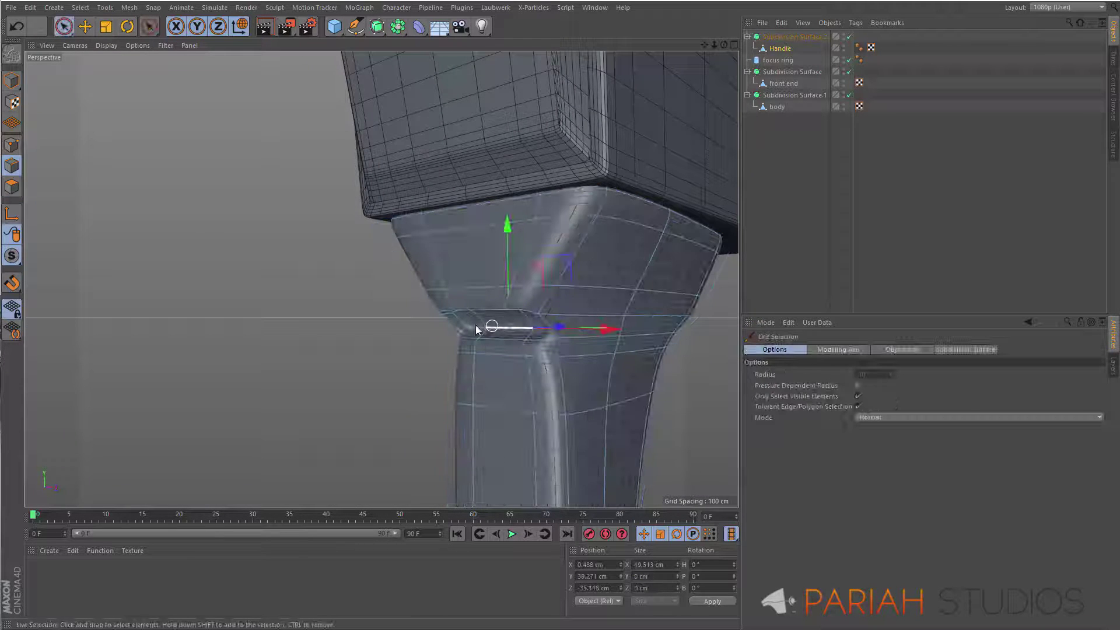
alt+drag(493, 341, 448, 314)
key(t)
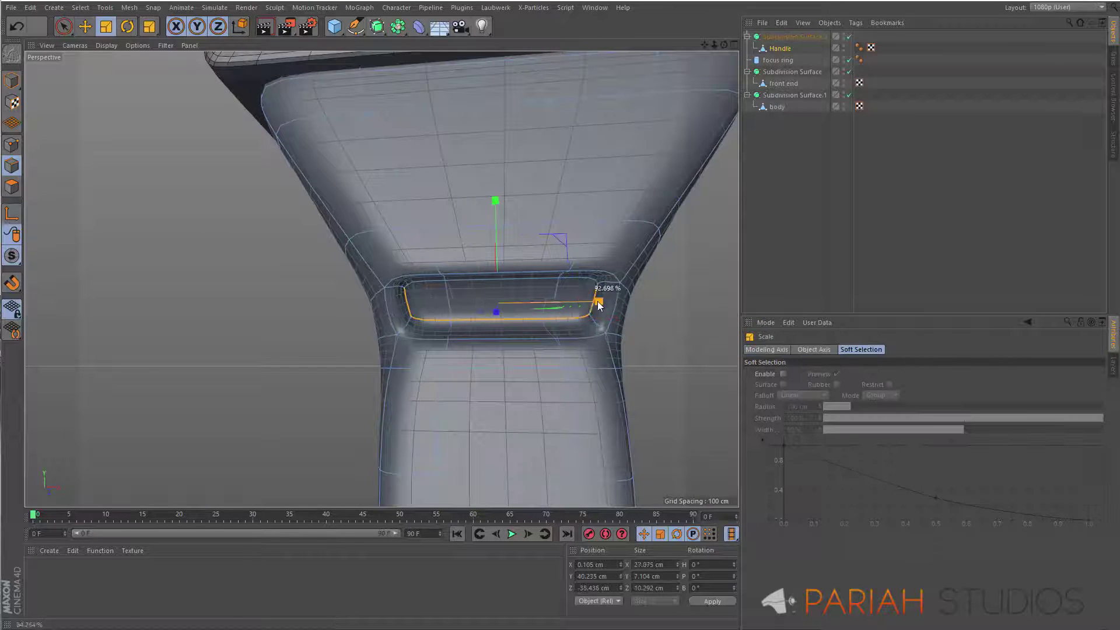
alt+drag(596, 302, 502, 372)
middle_click(487, 341)
middle_click(456, 249)
Step: Draw the switch outline with the Pen tool and place it under an Extrude
click(355, 26)
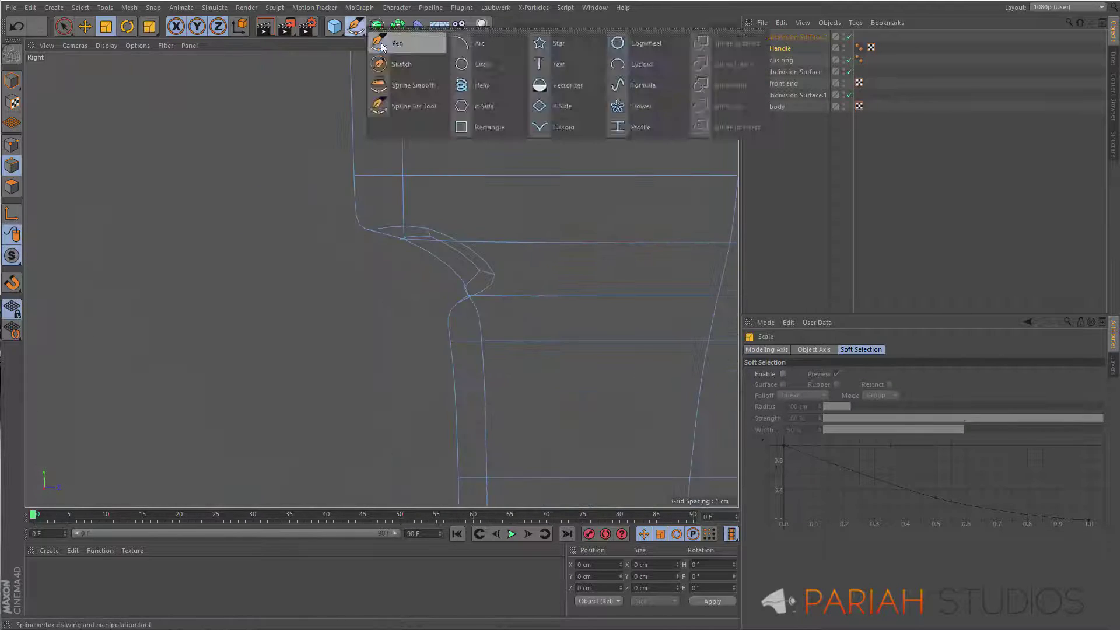
click(402, 43)
click(464, 298)
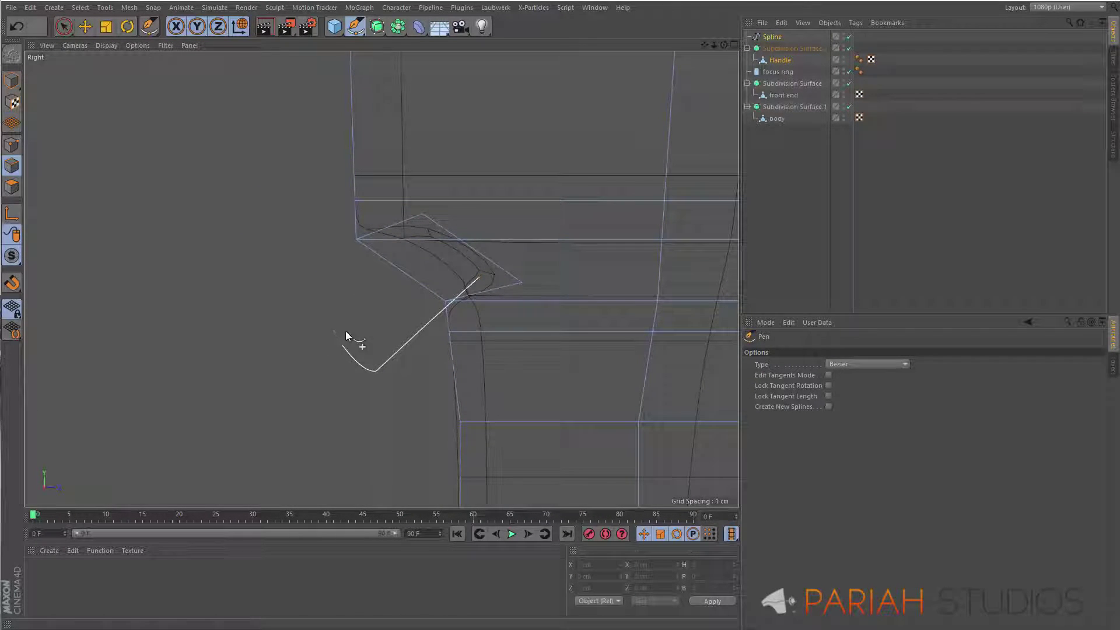
click(479, 281)
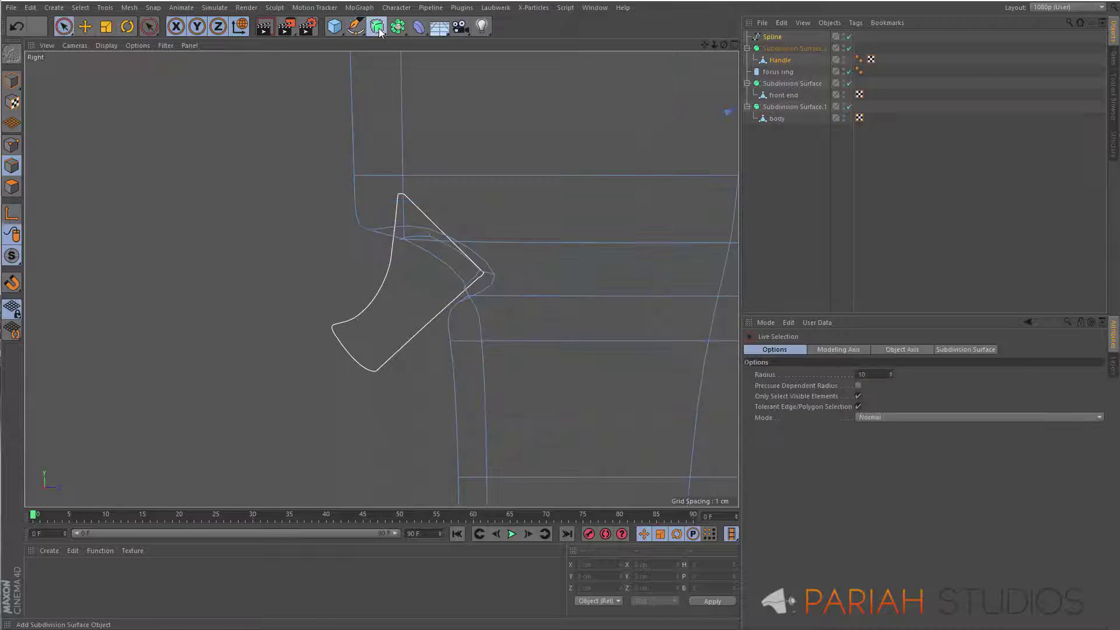
key(F5)
alt+click(377, 26)
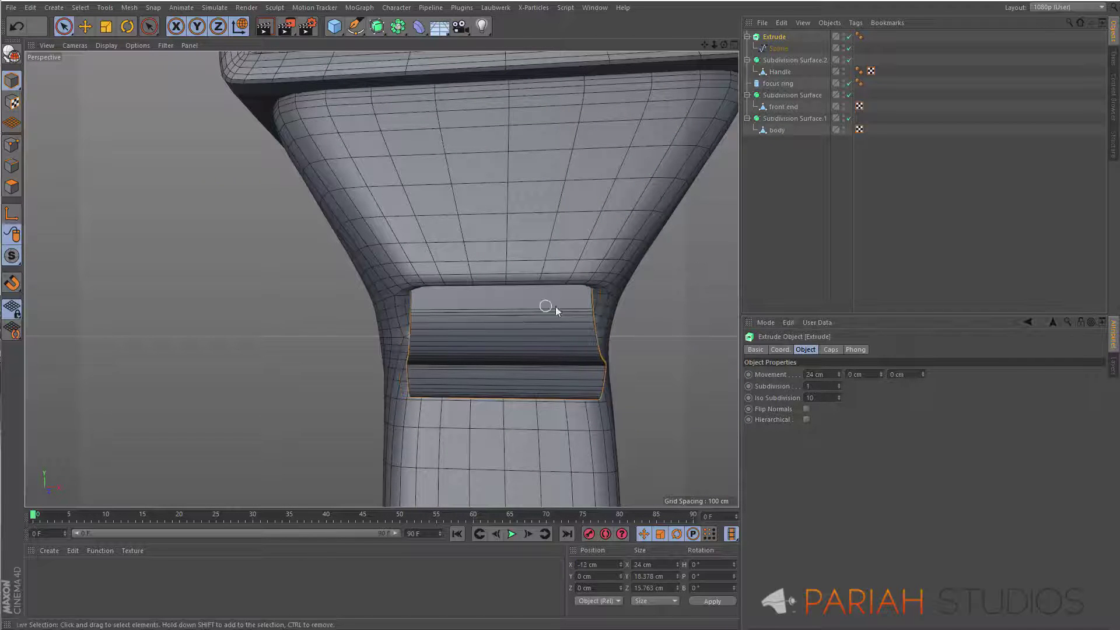
Step: Set the extrude's start and end caps to Fillet with 0.3 cm radius
click(831, 349)
click(871, 374)
click(872, 420)
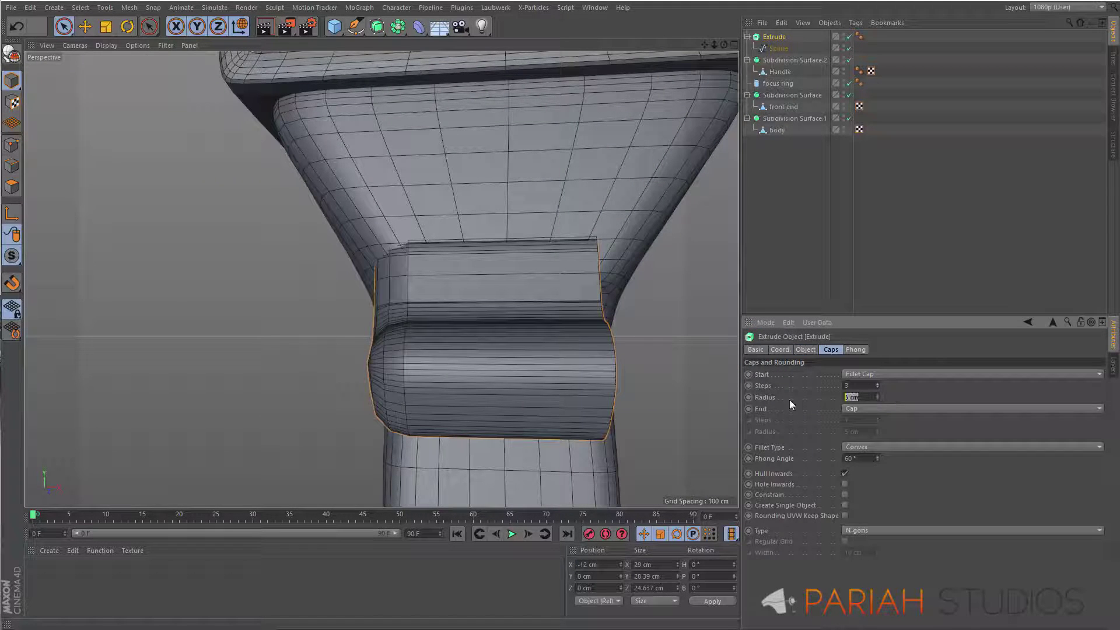
click(887, 408)
click(888, 456)
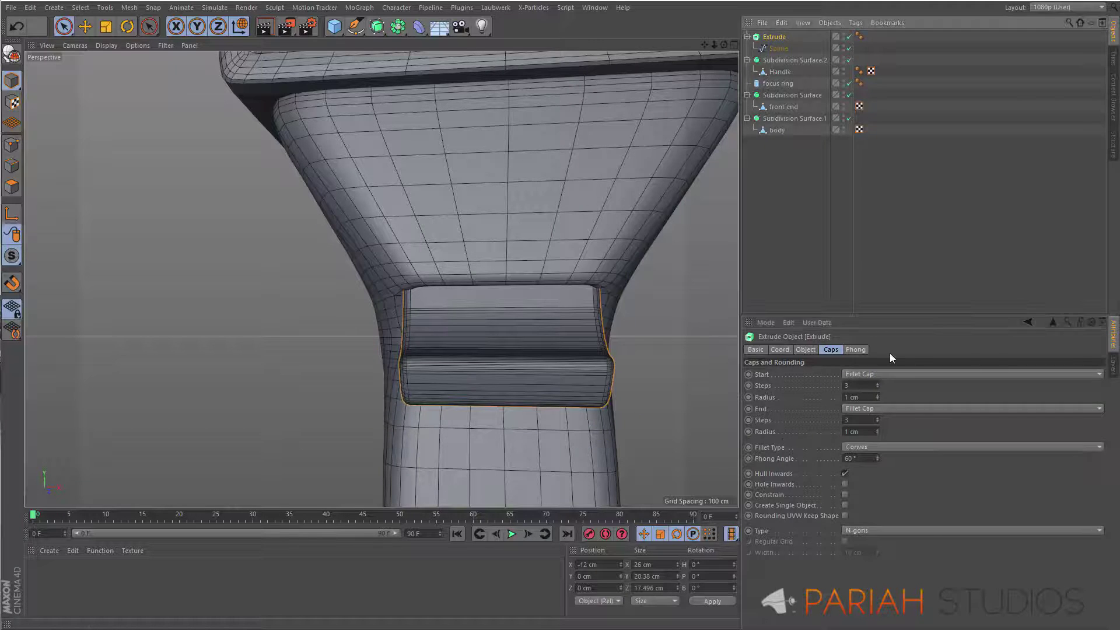
click(805, 349)
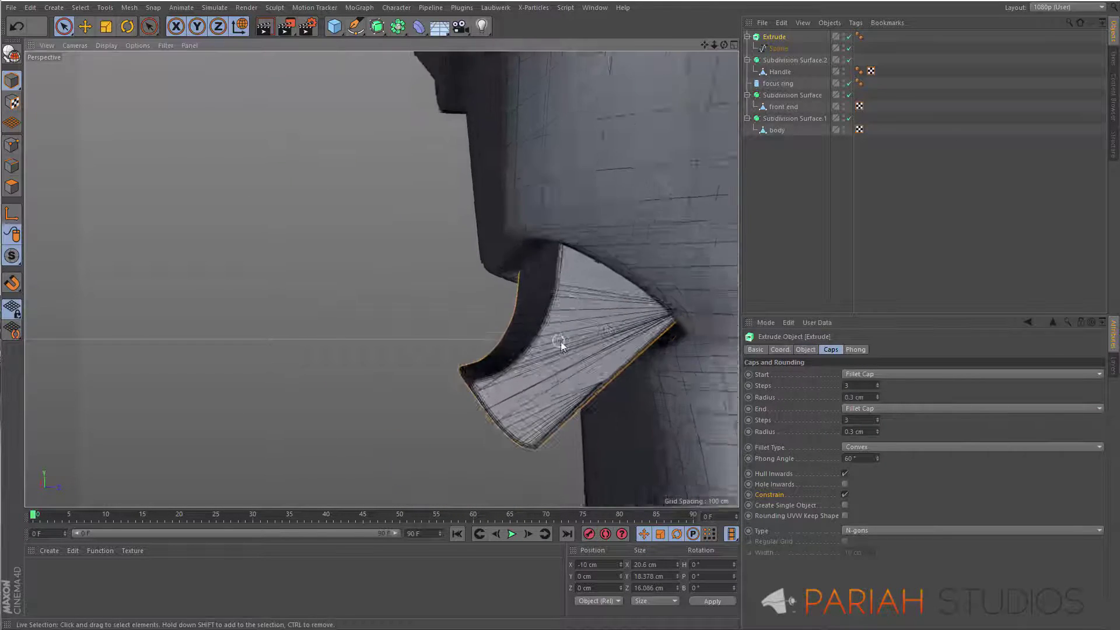
Step: Move the switch outline spline into the handle's slot
middle_click(543, 318)
click(225, 388)
scroll(267, 417, up, 2)
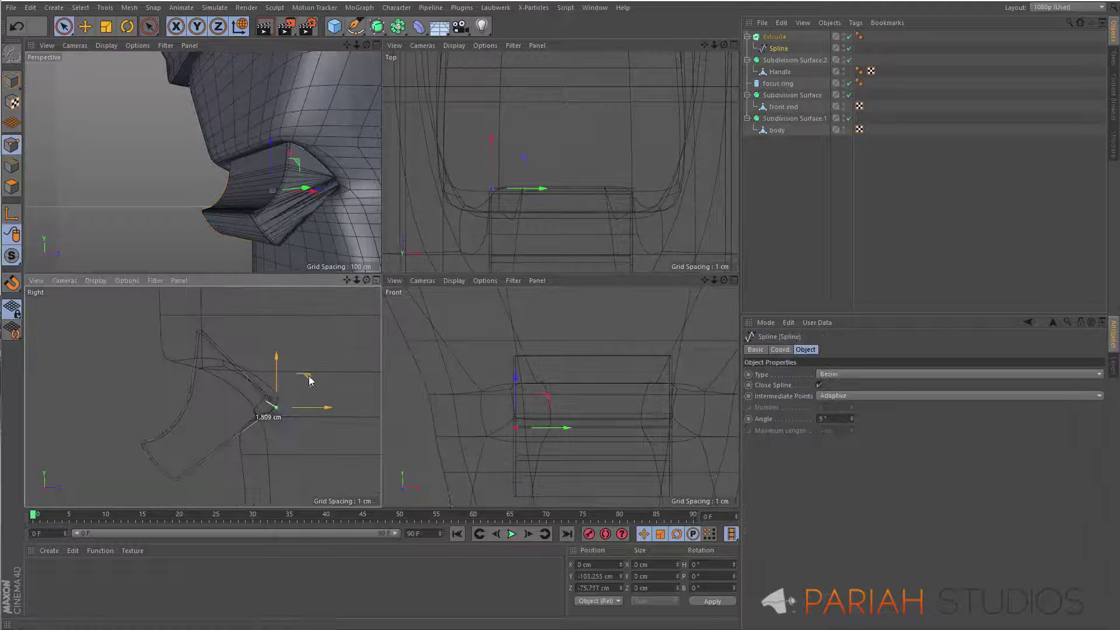
drag(310, 380, 183, 393)
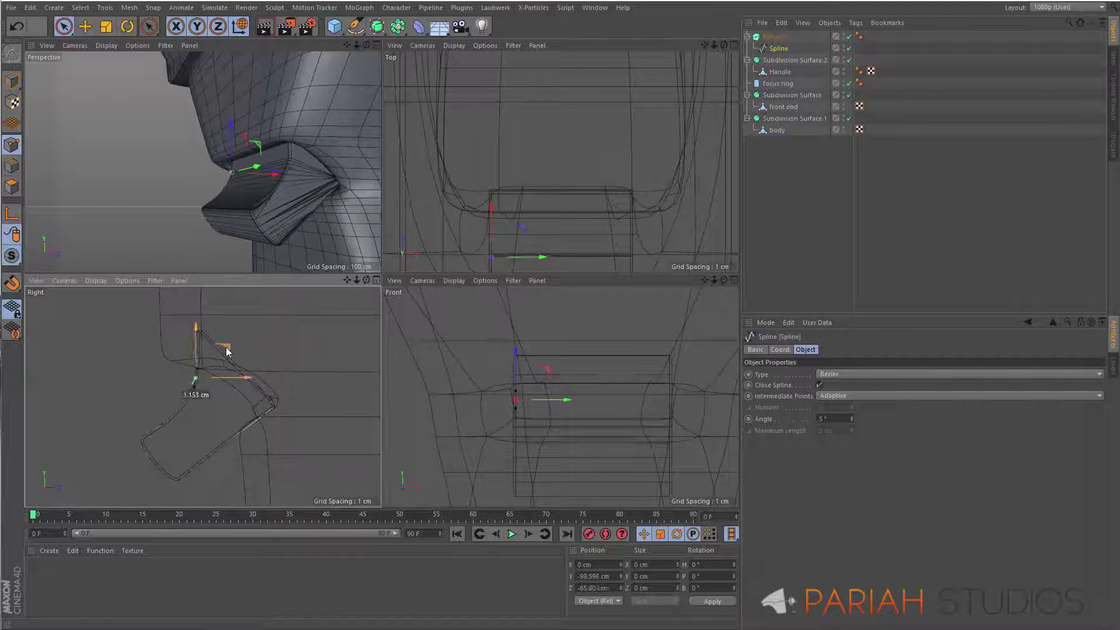
key(Return)
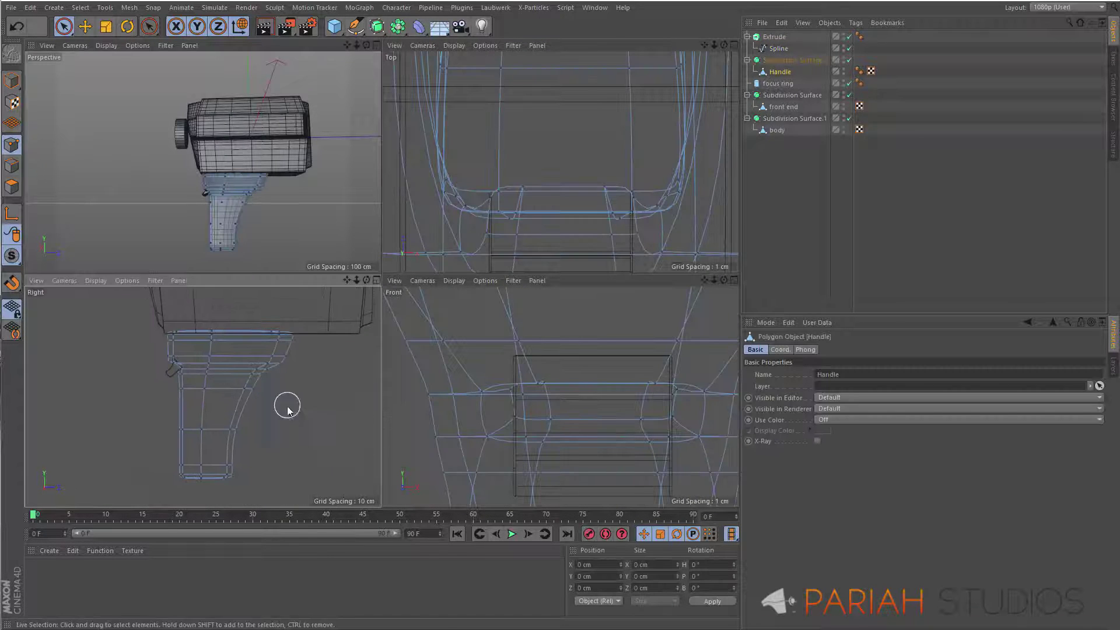
Step: Rotate the points at the handle's upper corner
right_click(287, 410)
click(323, 468)
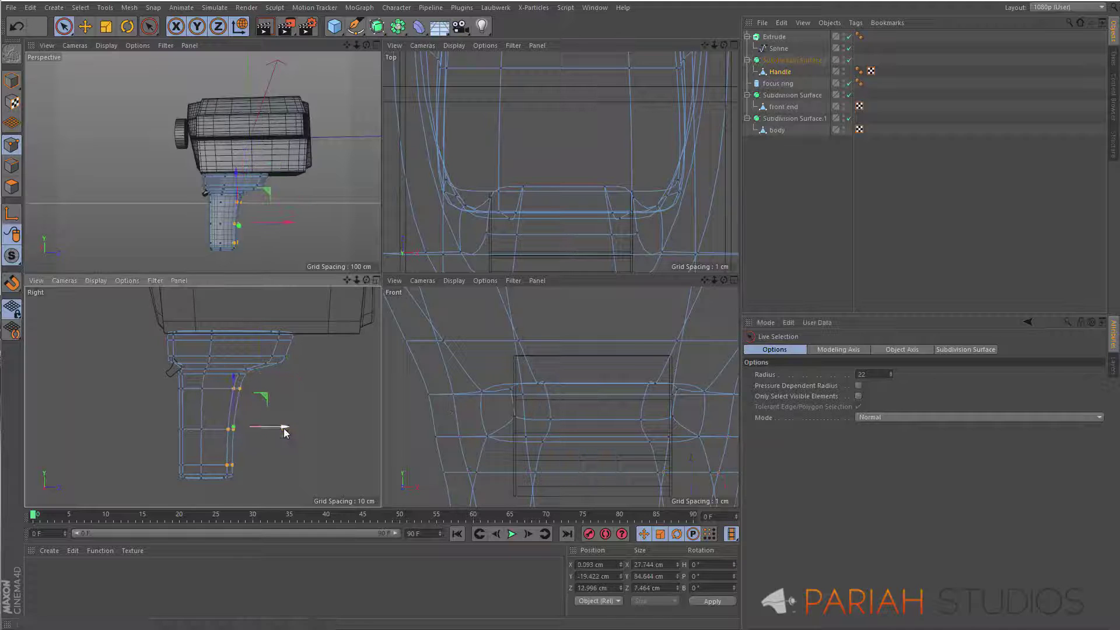
click(168, 335)
scroll(175, 338, up, 3)
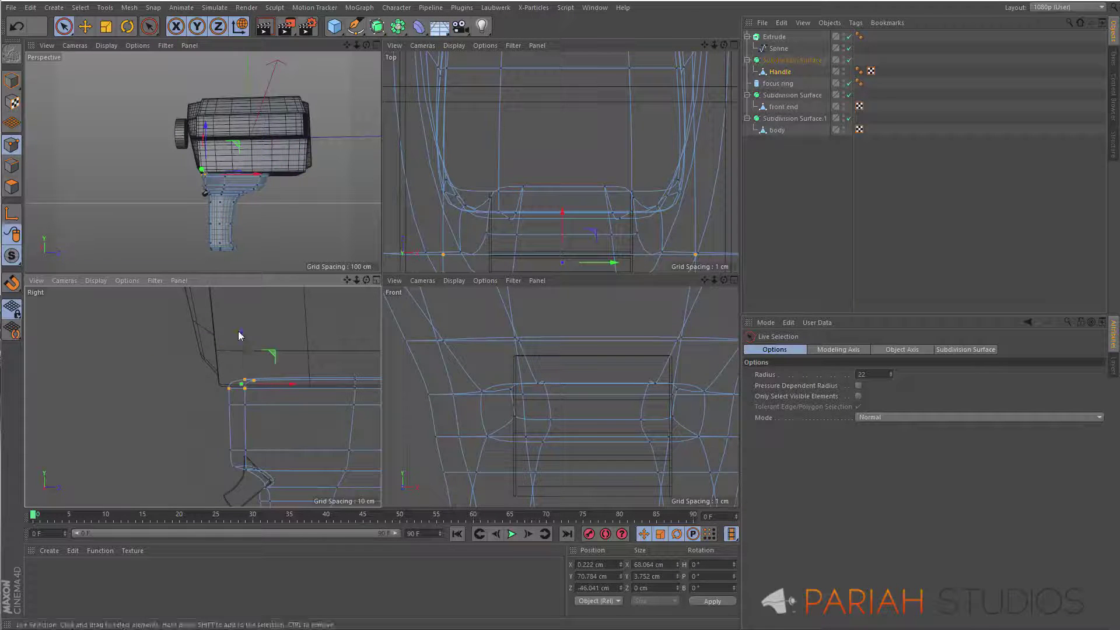
key(r)
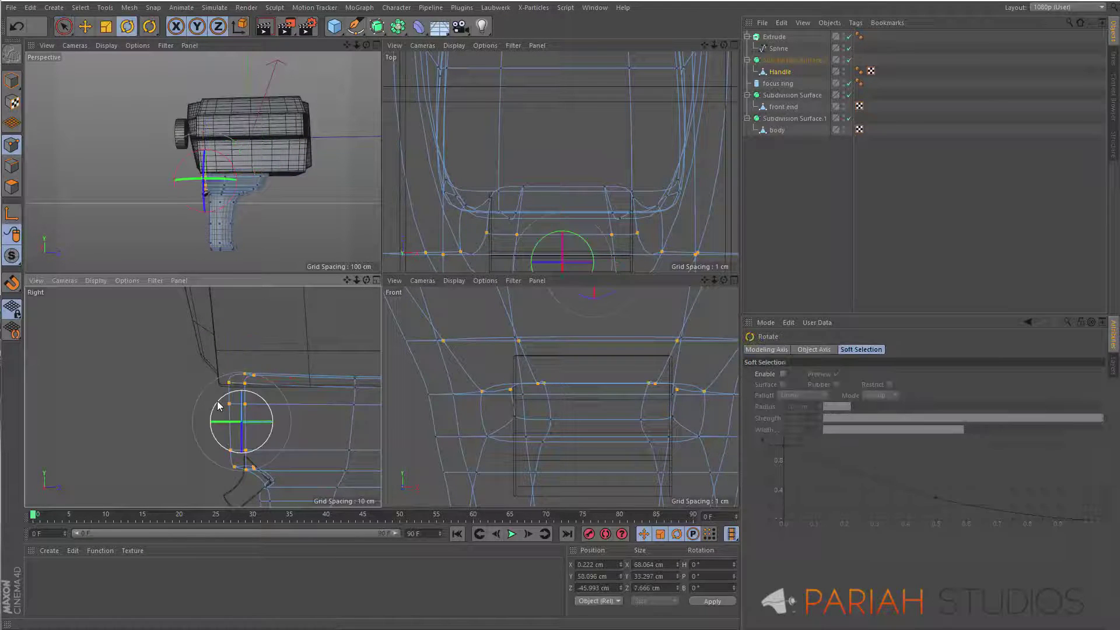
key(F1)
alt+drag(455, 335, 395, 344)
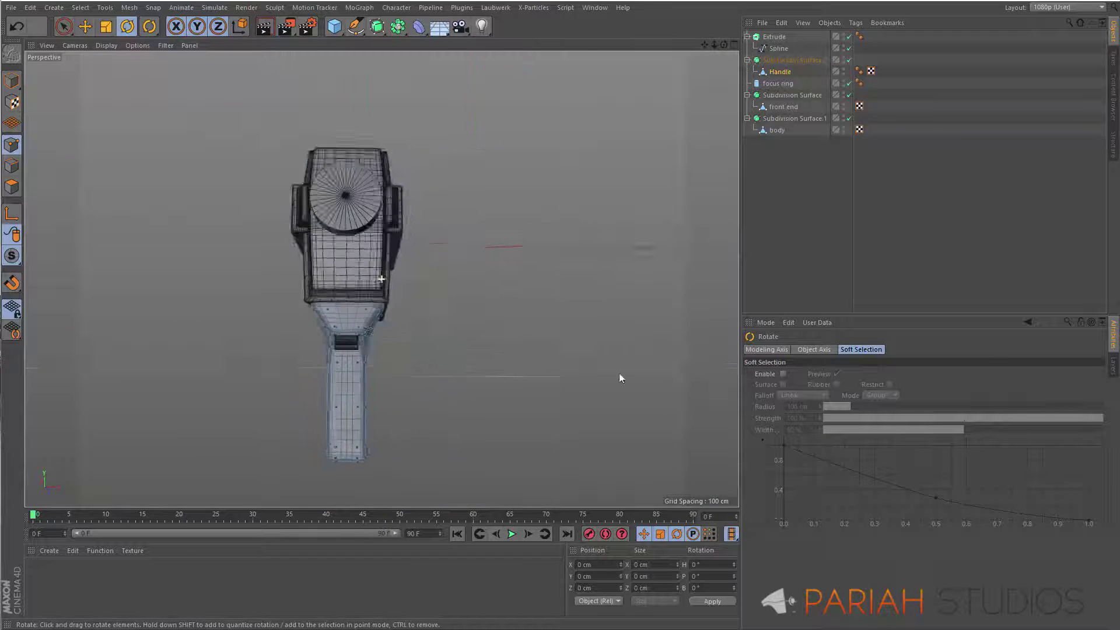
scroll(394, 344, up, 3)
Step: Scale a vertical strip of grip polygons and an edge along the grip narrower
key(Return)
key(Return)
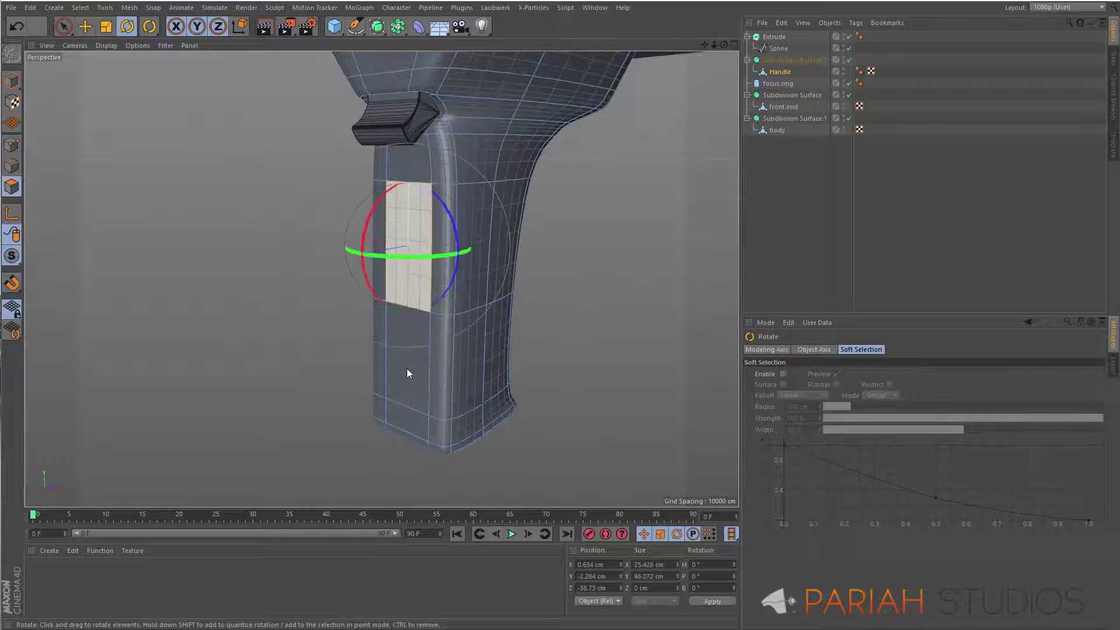
click(407, 369)
key(t)
drag(527, 303, 502, 306)
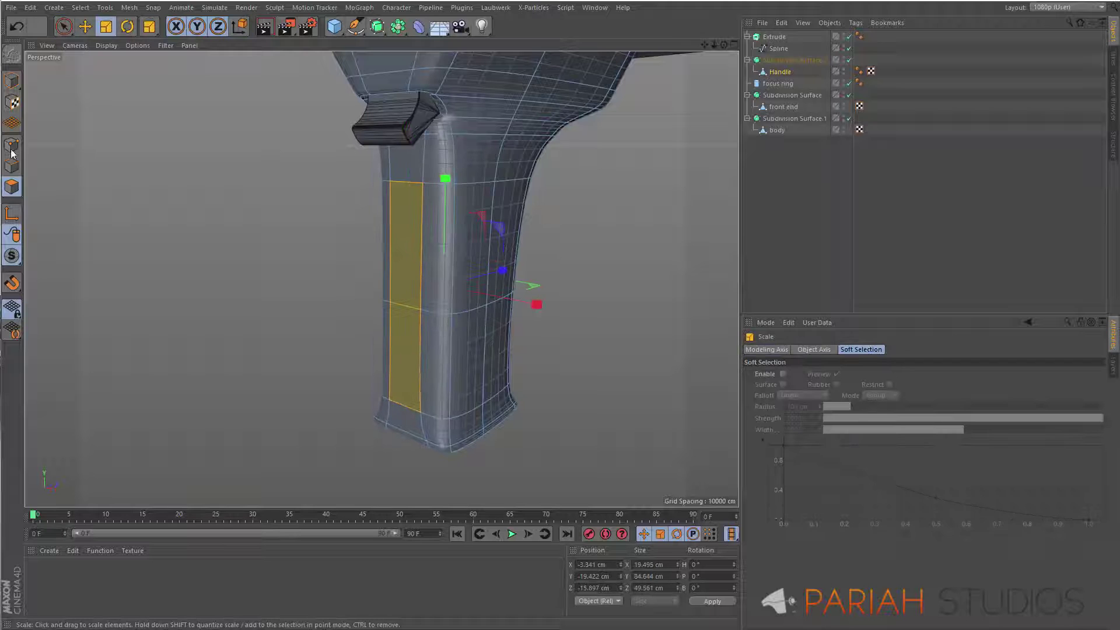
click(12, 166)
key(space)
click(445, 251)
alt+drag(445, 251, 367, 353)
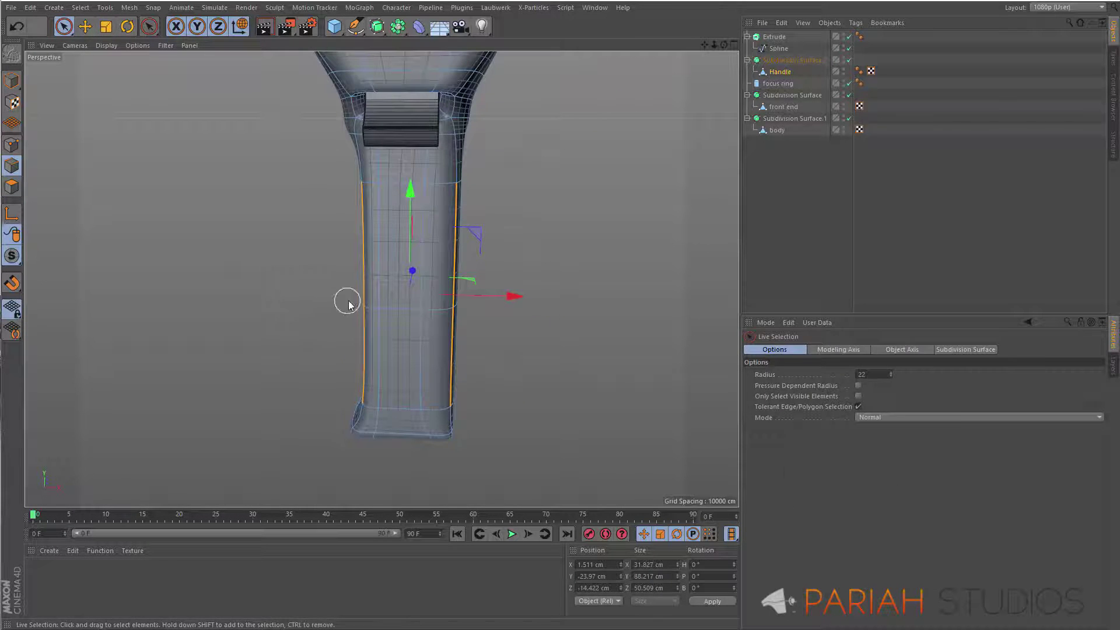
key(t)
mouse_move(430, 320)
alt+mouse_down()
mouse_move(130, 250)
mouse_move(320, 209)
mouse_move(737, 347)
mouse_move(383, 278)
alt+mouse_up()
Step: Narrow the selected grip polygons sideways, then view the whole camera from the side
click(12, 187)
key(space)
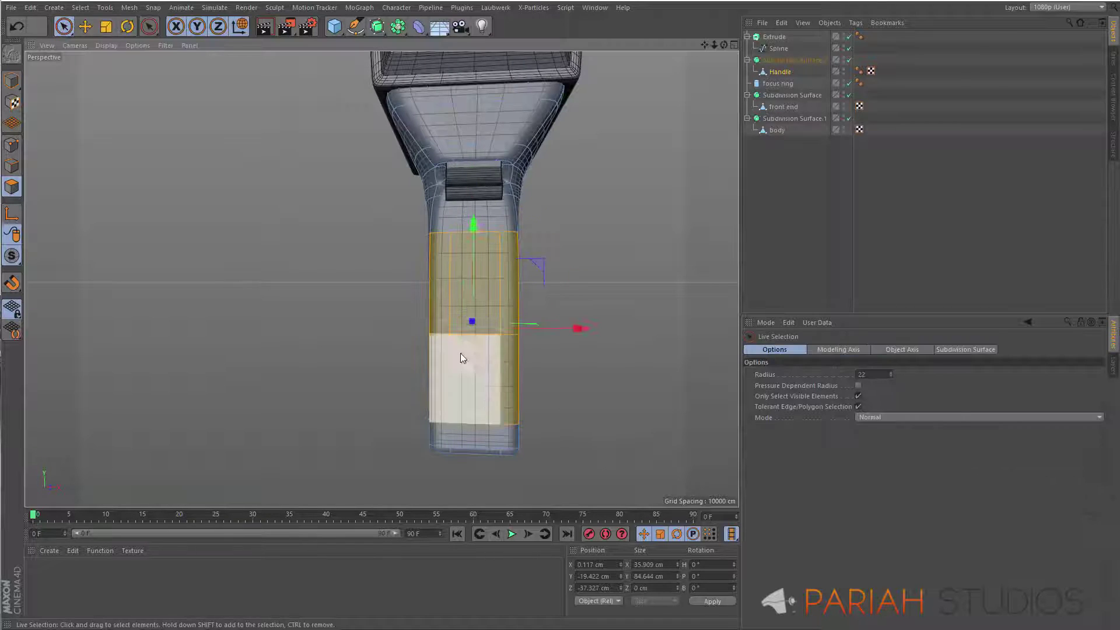
key(space)
mouse_move(461, 357)
mouse_down()
mouse_move(461, 346)
mouse_move(331, 338)
mouse_move(553, 450)
mouse_move(351, 398)
mouse_move(575, 450)
mouse_up()
key(space)
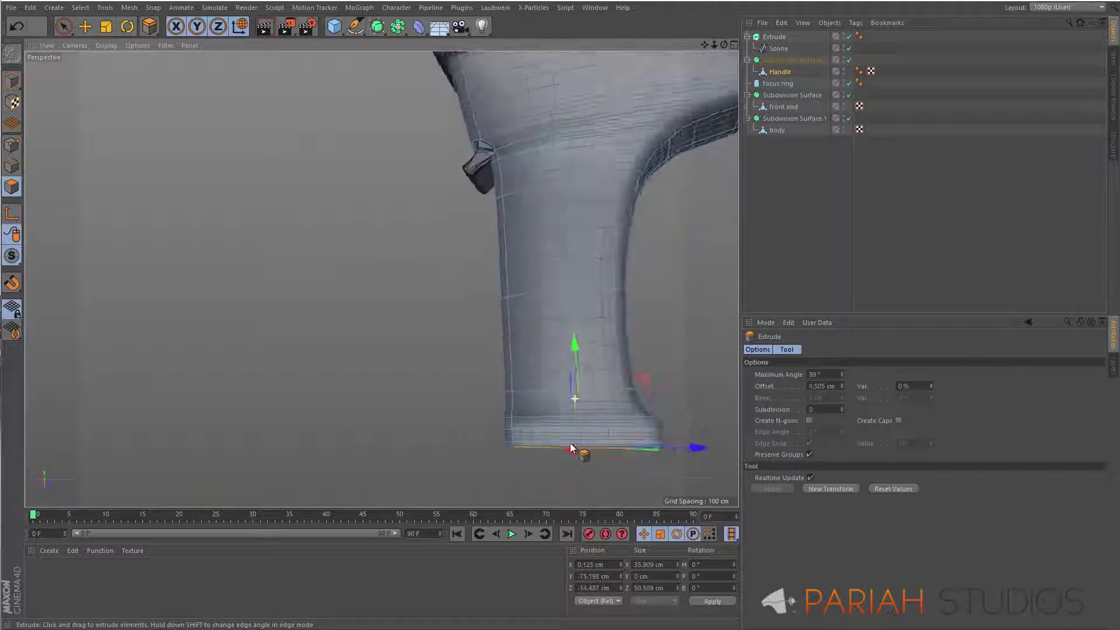
mouse_move(606, 216)
alt+mouse_down()
mouse_move(142, 338)
mouse_move(505, 226)
alt+mouse_up()
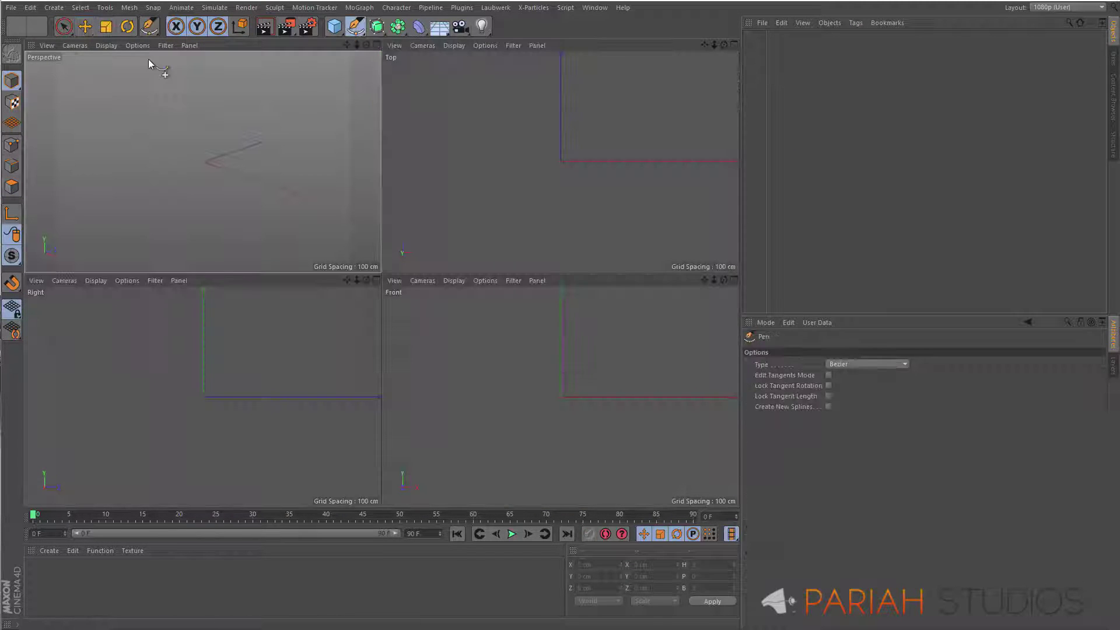
Step: Draw the curved ring profile spline in Front view with workplane snapping on
middle_click(448, 382)
click(404, 269)
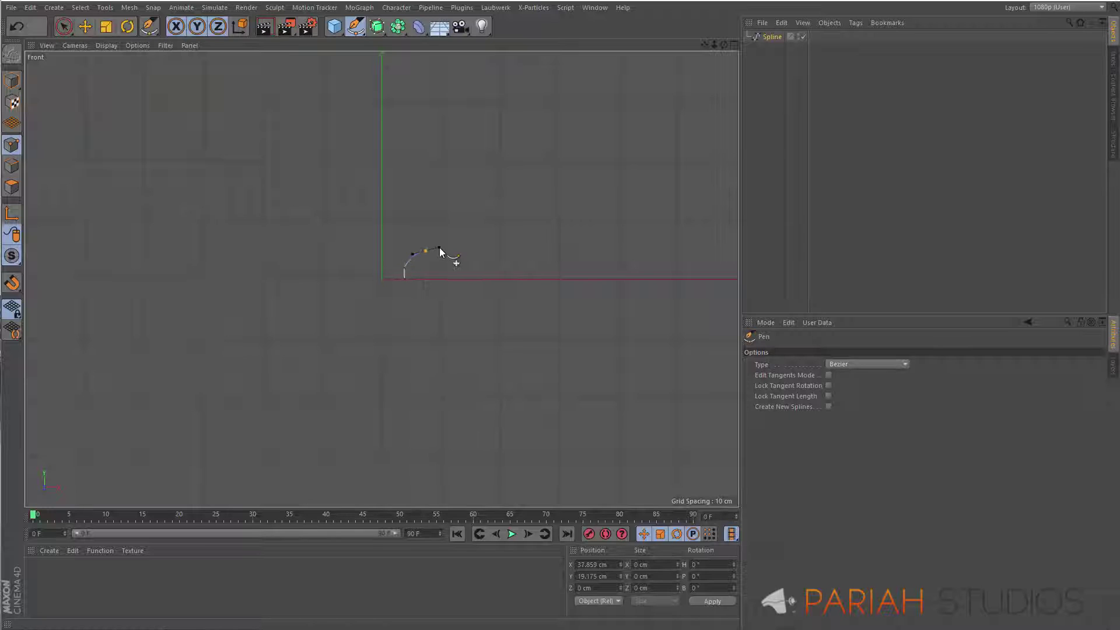
drag(456, 249, 395, 267)
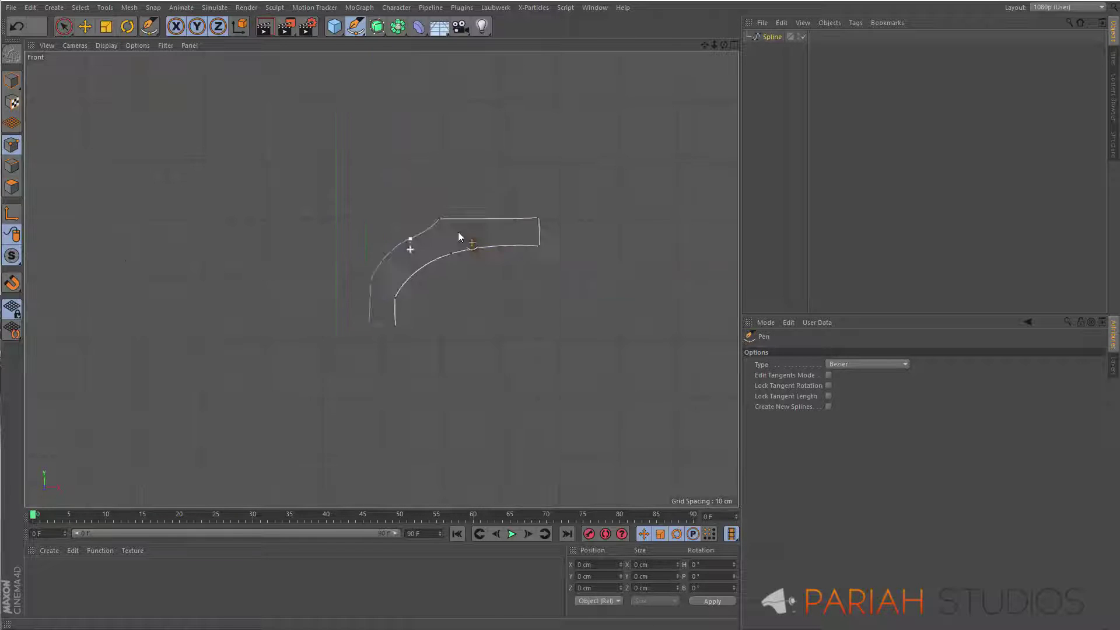
click(13, 283)
click(73, 563)
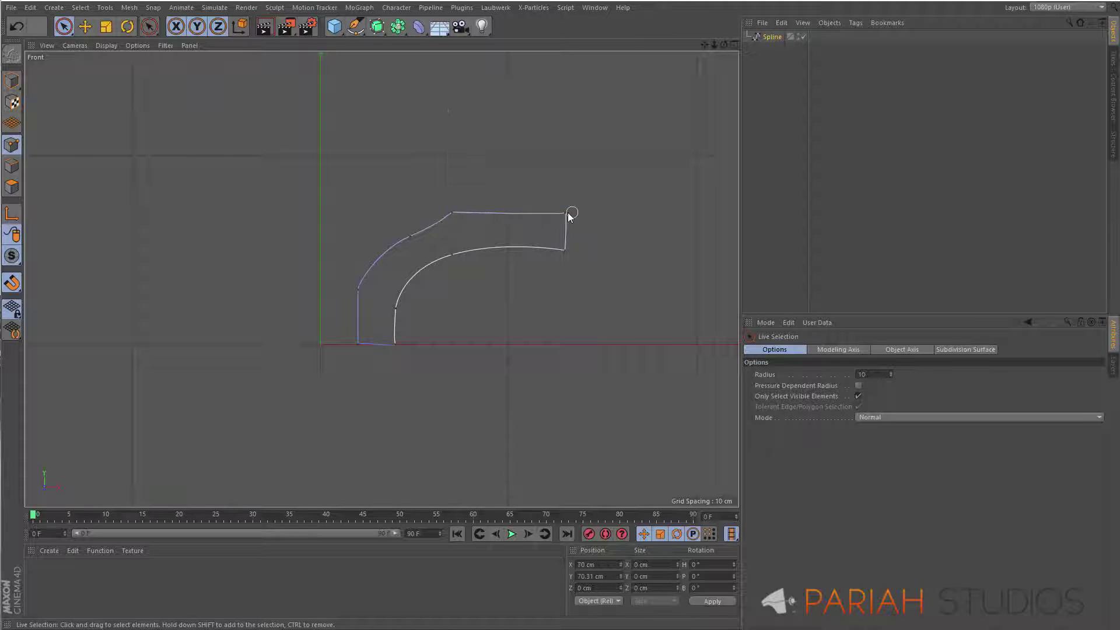
Step: Straighten the segment between the profile's bottom points
right_click(563, 196)
click(563, 196)
right_click(373, 403)
key(Escape)
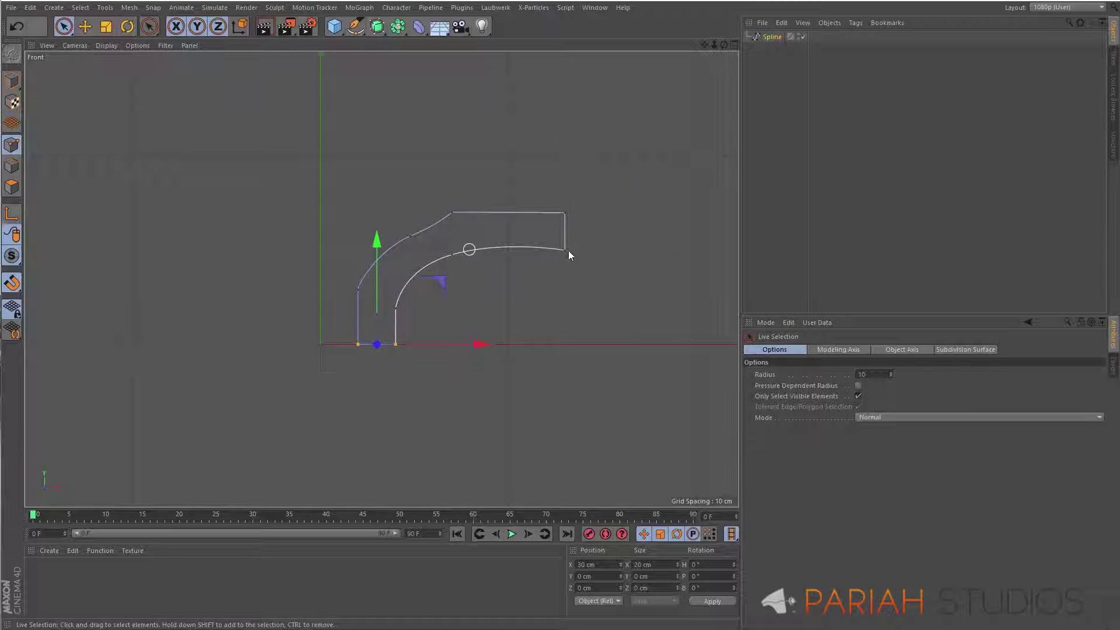
right_click(475, 284)
click(490, 320)
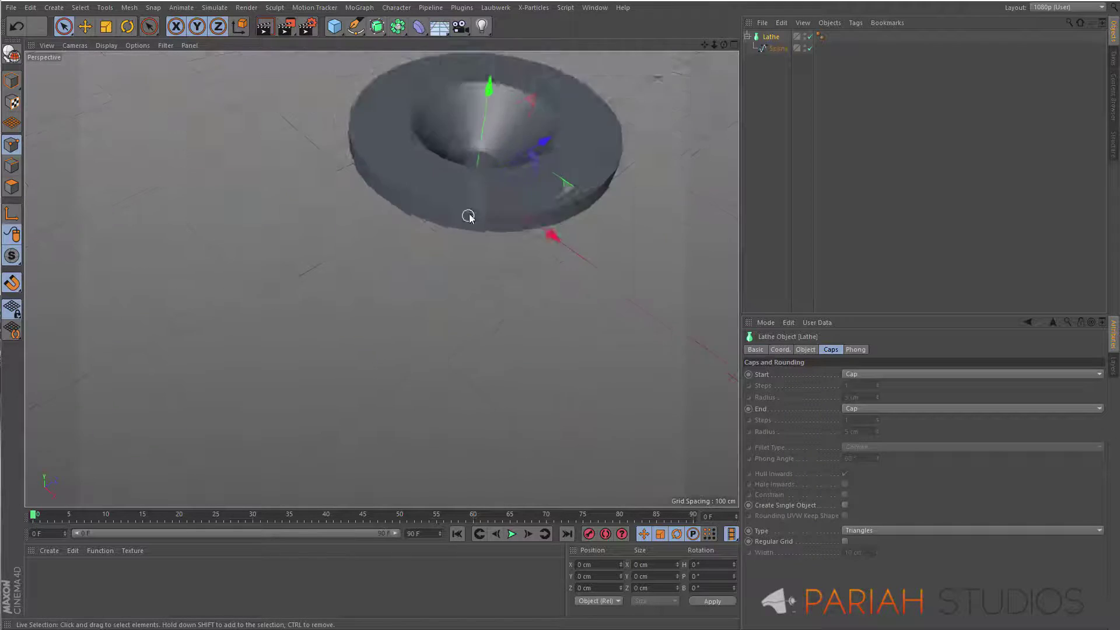
Step: Add a Disc for the lens and make it editable
click(335, 27)
click(376, 66)
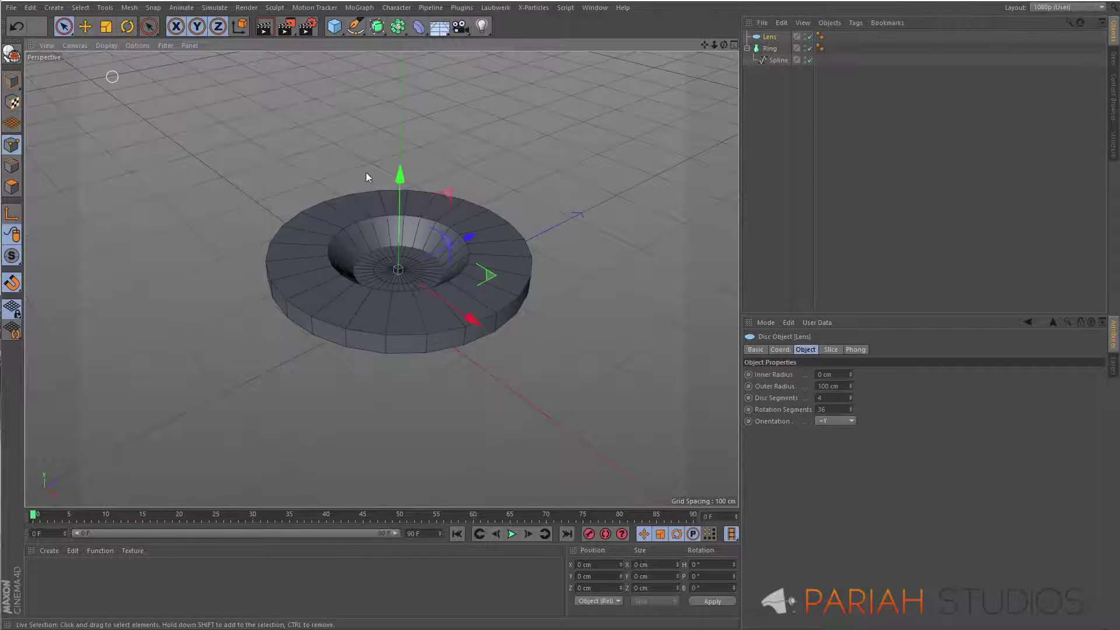
key(c)
key(s)
key(u)
key(l)
key(ctrl+a)
key(e)
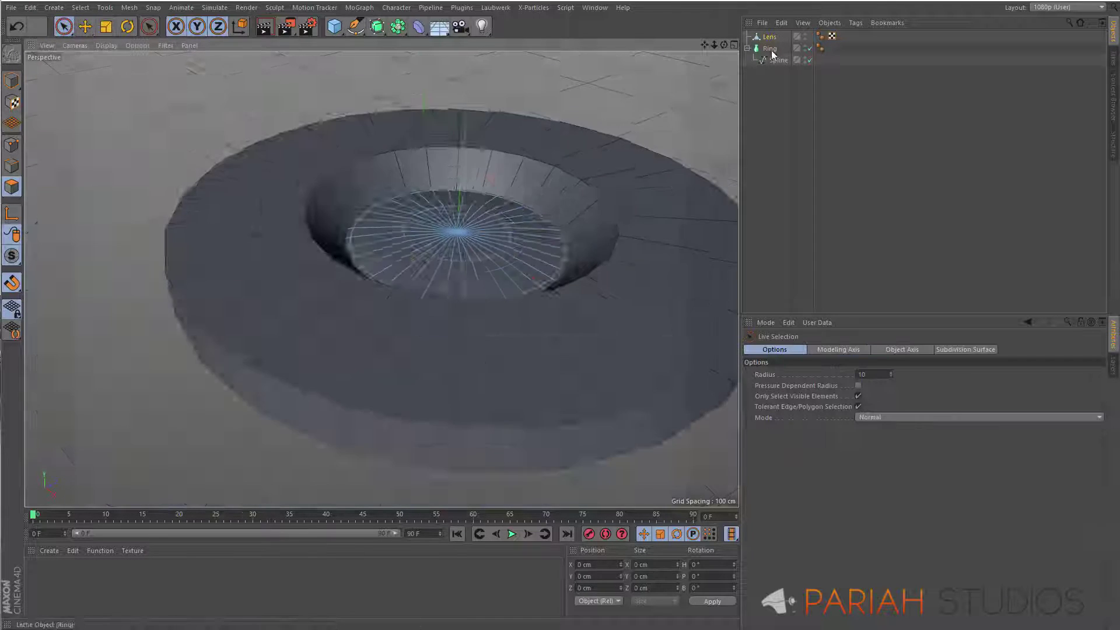
Step: Chamfer the ring profile spline's corners to round the ring's outer edges
click(776, 59)
key(F3)
drag(11, 283, 64, 171)
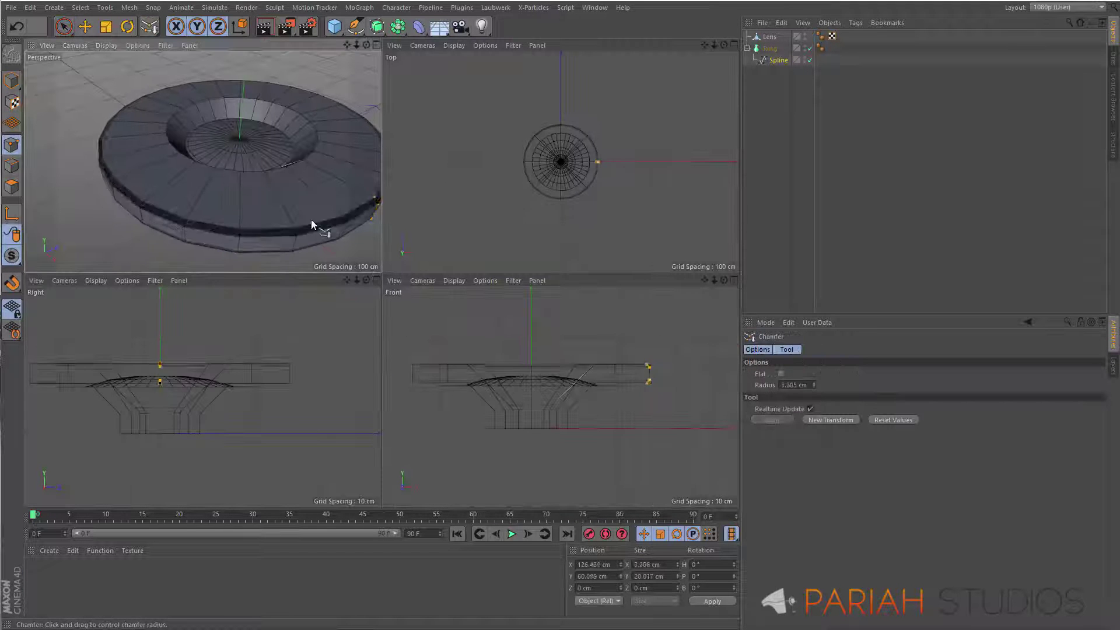
drag(311, 224, 506, 197)
Step: Add an editable cylinder named connector and group the viewfinder parts under a null
click(770, 48)
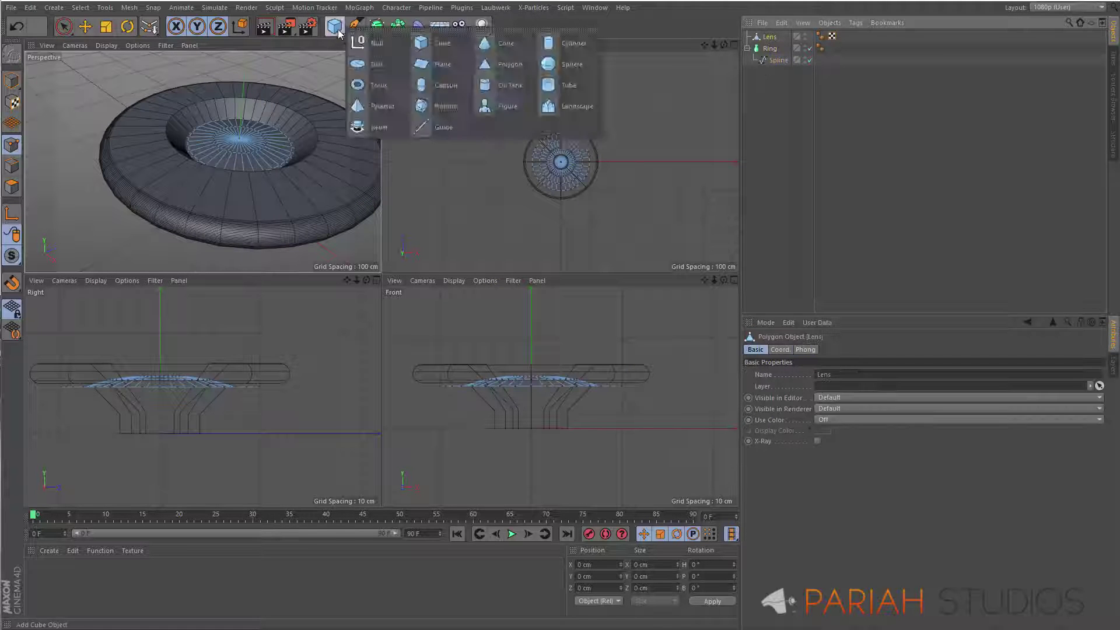
drag(334, 26, 444, 50)
text(connector)
key(Return)
key(c)
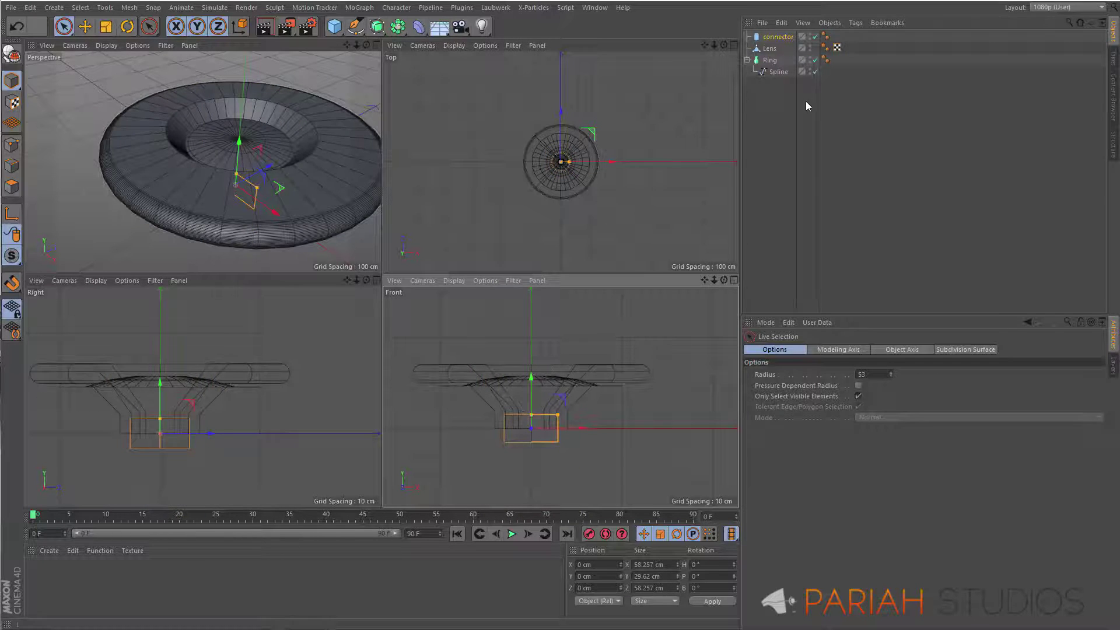
key(alt+g)
double_click(771, 36)
Step: Name the group Vewfinder and move it onto the camera body
text(Vewfinder)
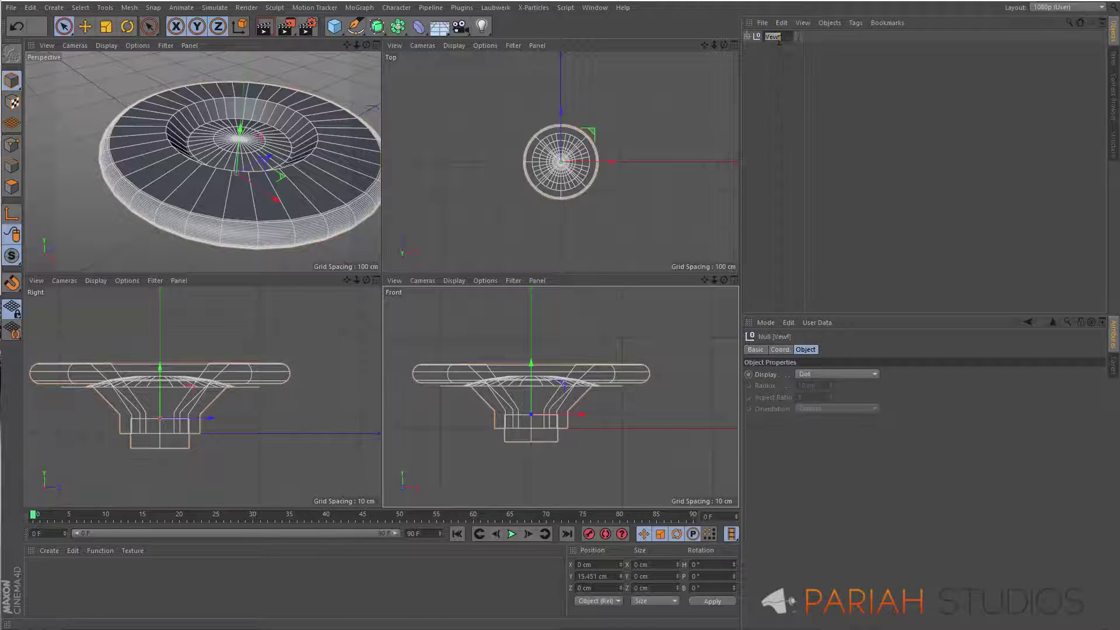
key(Return)
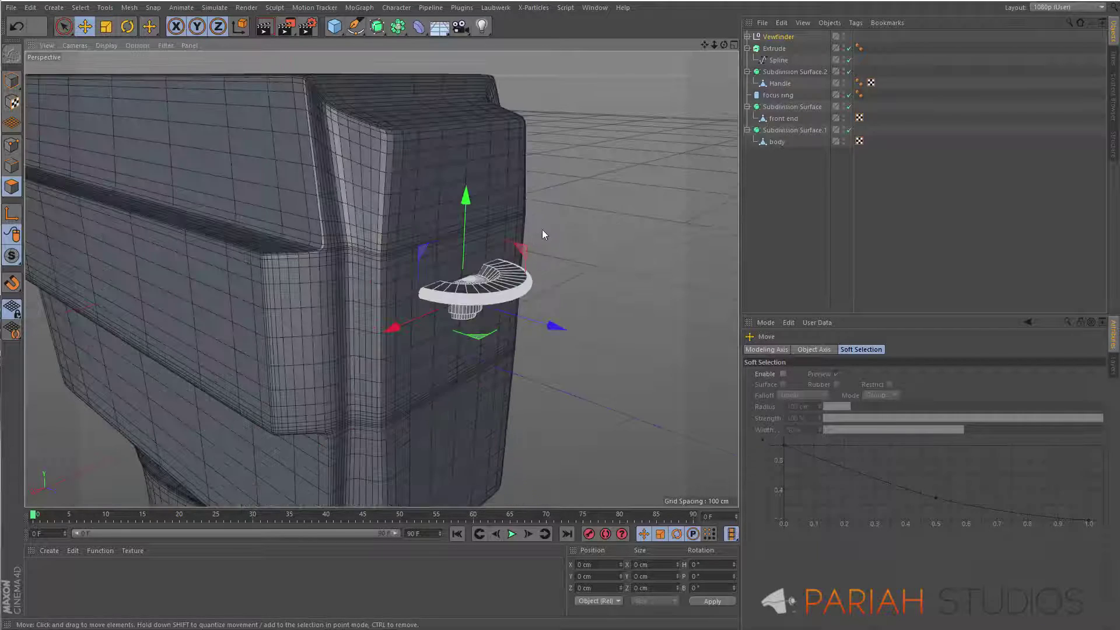
mouse_move(509, 245)
alt+mouse_down()
mouse_move(529, 305)
mouse_move(345, 369)
alt+mouse_up()
key(e)
Step: Extrude a small raised panel out from the camera body's side
click(776, 142)
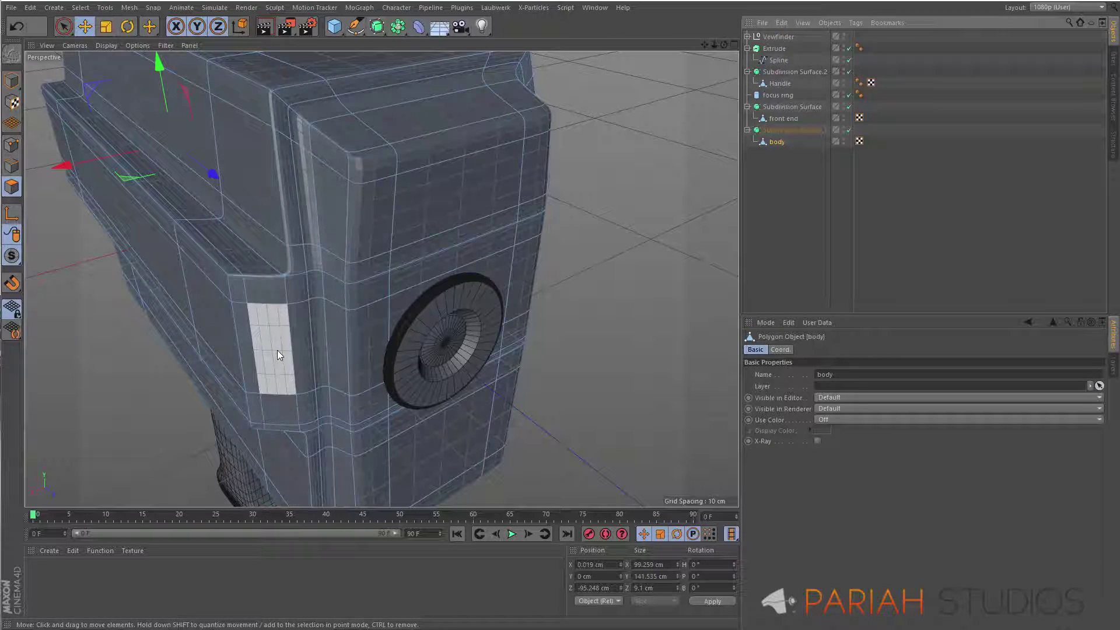
key(space)
drag(296, 346, 362, 428)
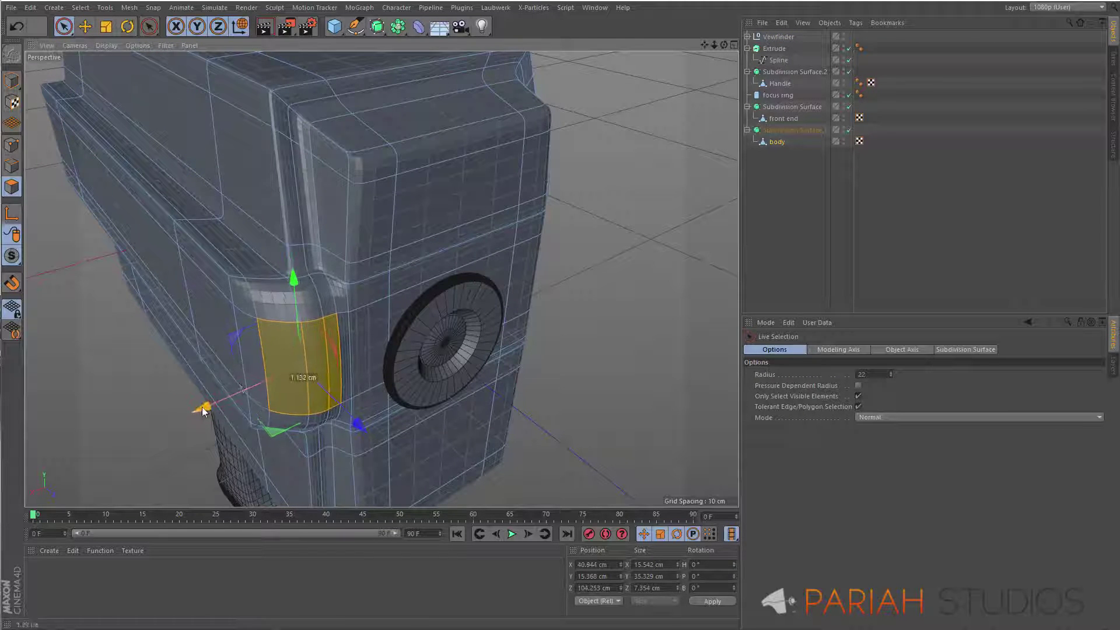
alt+drag(202, 412, 393, 250)
Step: Cut an edge loop across the body and nudge a point on its top edge
key(k)
key(l)
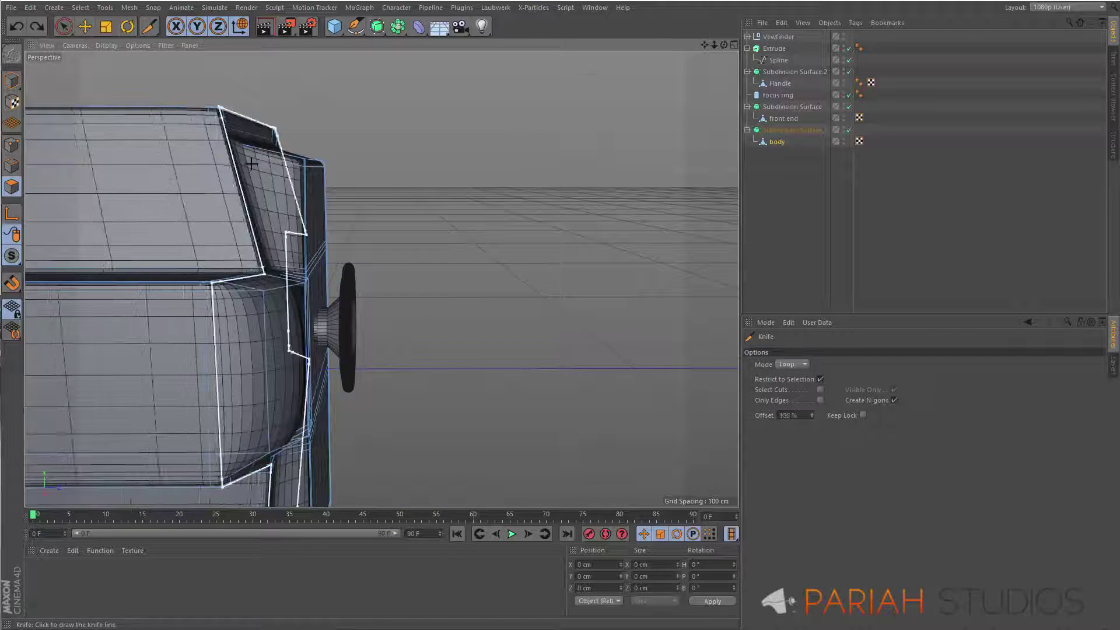
mouse_move(194, 101)
alt+mouse_down()
mouse_move(280, 287)
mouse_move(170, 400)
mouse_move(362, 274)
mouse_move(438, 362)
mouse_move(379, 315)
alt+mouse_up()
click(269, 297)
key(space)
key(e)
middle_click(492, 224)
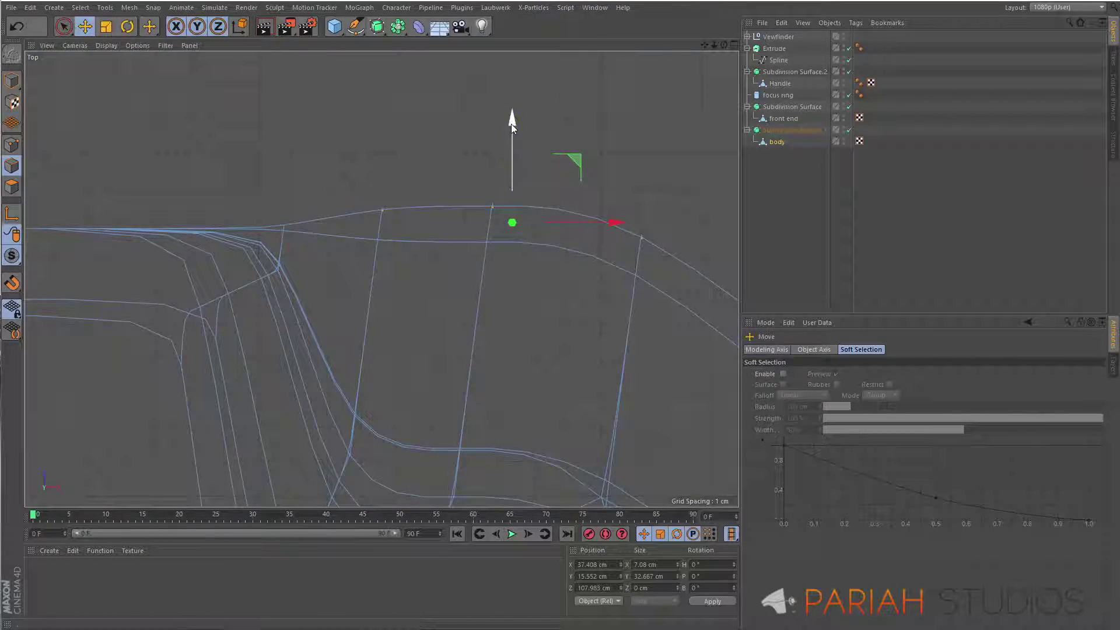
drag(510, 123, 519, 150)
middle_click(518, 150)
middle_click(343, 213)
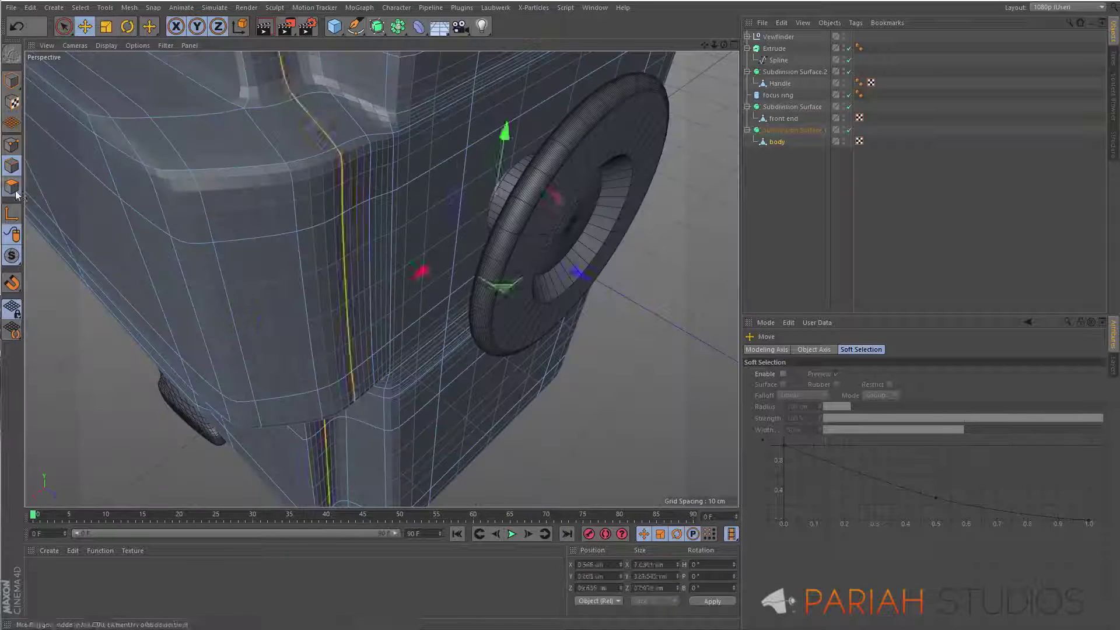
middle_click(460, 248)
Step: Lengthen the viewfinder's connector cylinder to 7.772 cm
key(k)
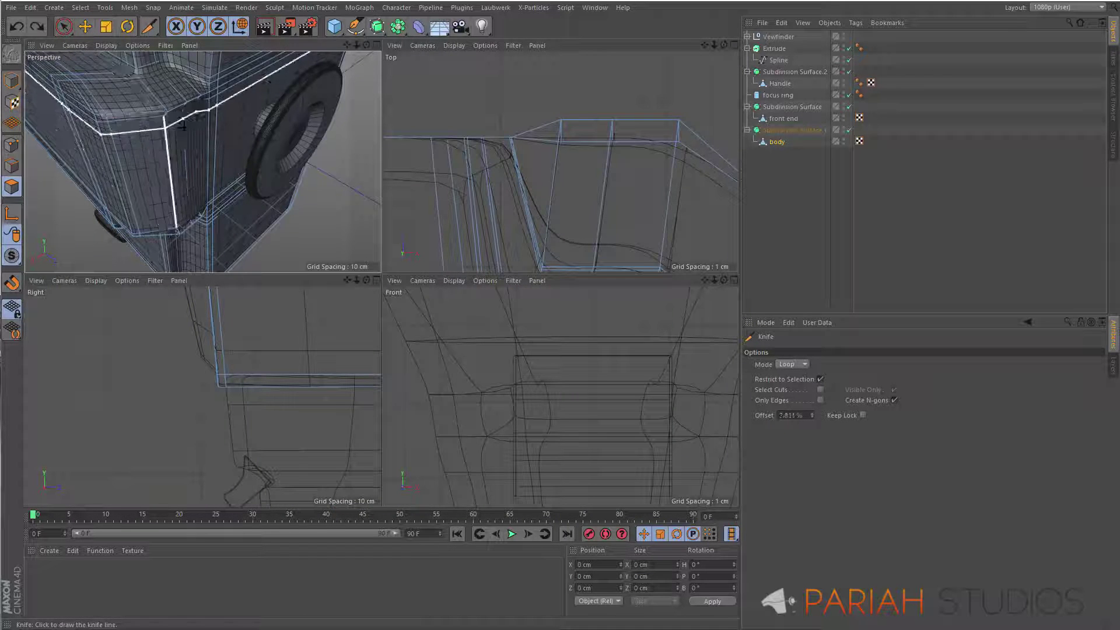
alt+drag(182, 124, 170, 164)
middle_click(176, 106)
key(e)
mouse_move(309, 150)
alt+mouse_down()
mouse_move(526, 255)
mouse_move(408, 262)
mouse_move(379, 291)
alt+mouse_up()
click(510, 289)
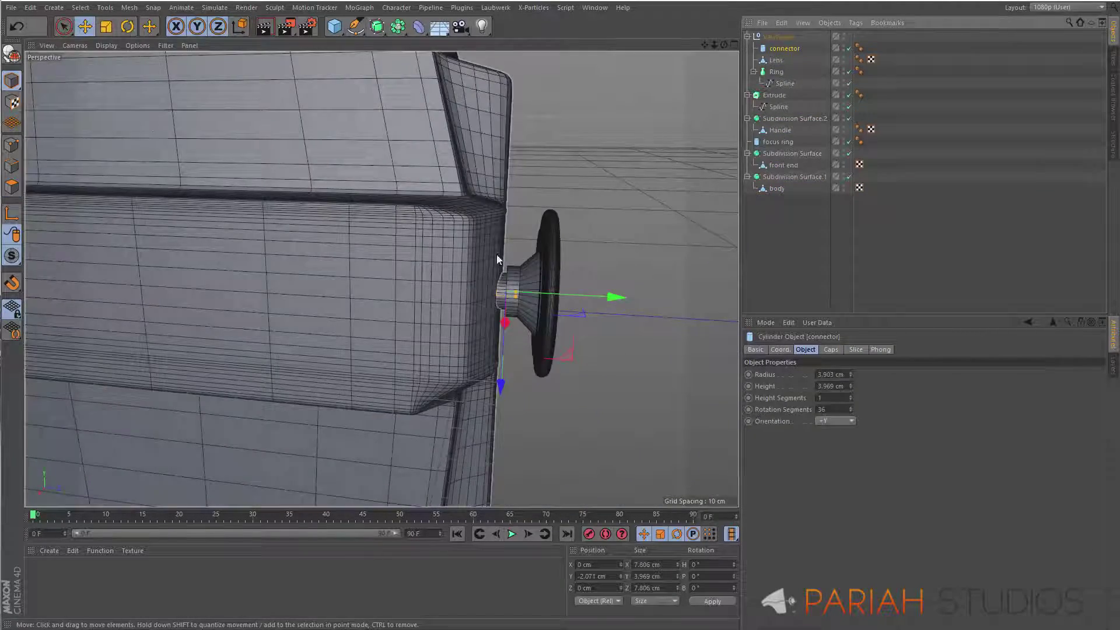
scroll(498, 259, up, 5)
drag(560, 294, 593, 294)
scroll(502, 293, down, 5)
mouse_move(502, 293)
alt+mouse_down()
mouse_move(704, 261)
mouse_move(339, 253)
alt+mouse_up()
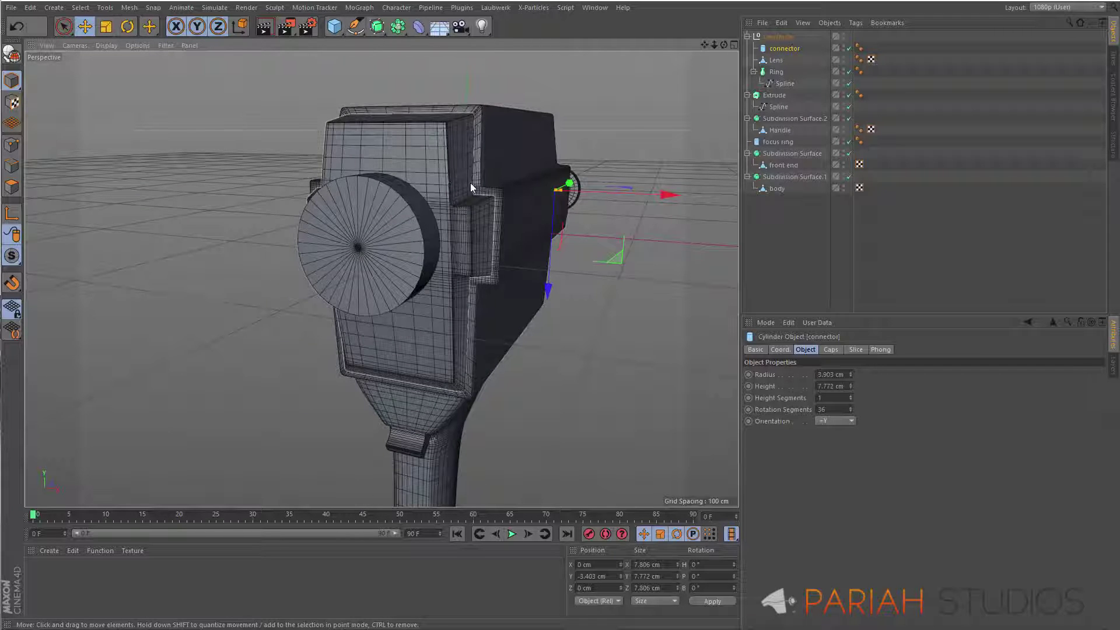
alt+drag(372, 202, 352, 254)
click(352, 255)
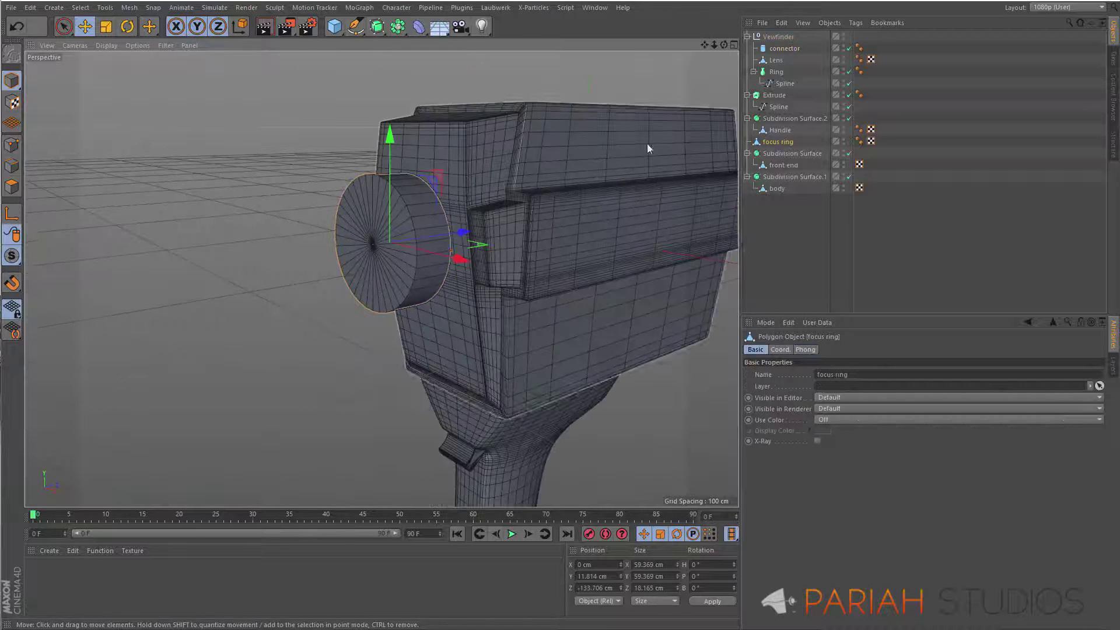
Step: Select a strip of focus ring polygons and inset them into grip ridges
key(9)
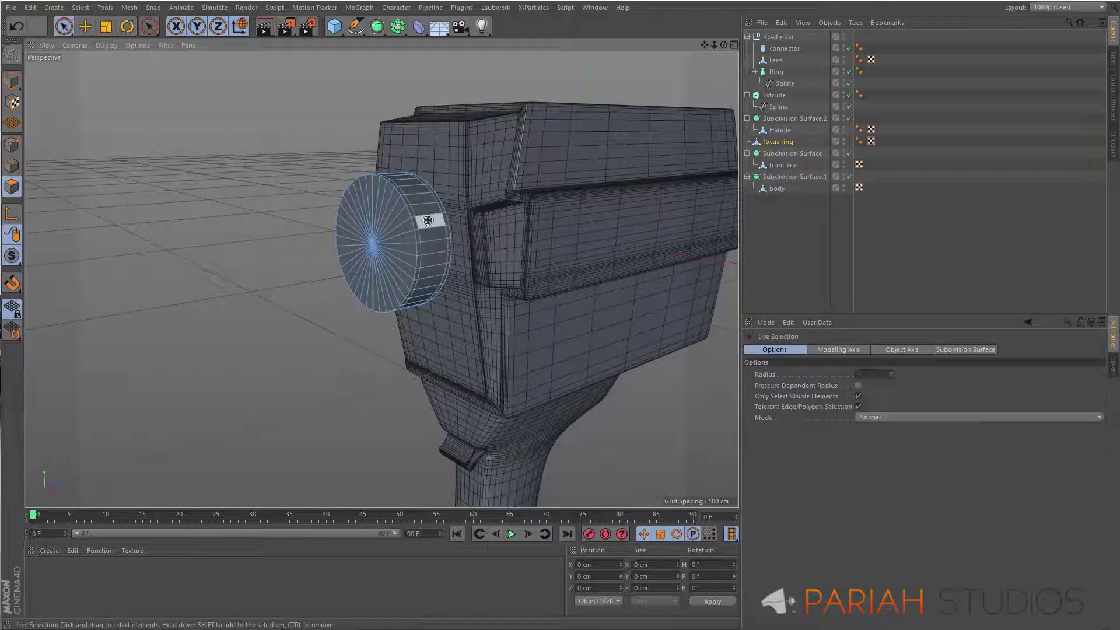
drag(432, 236, 528, 279)
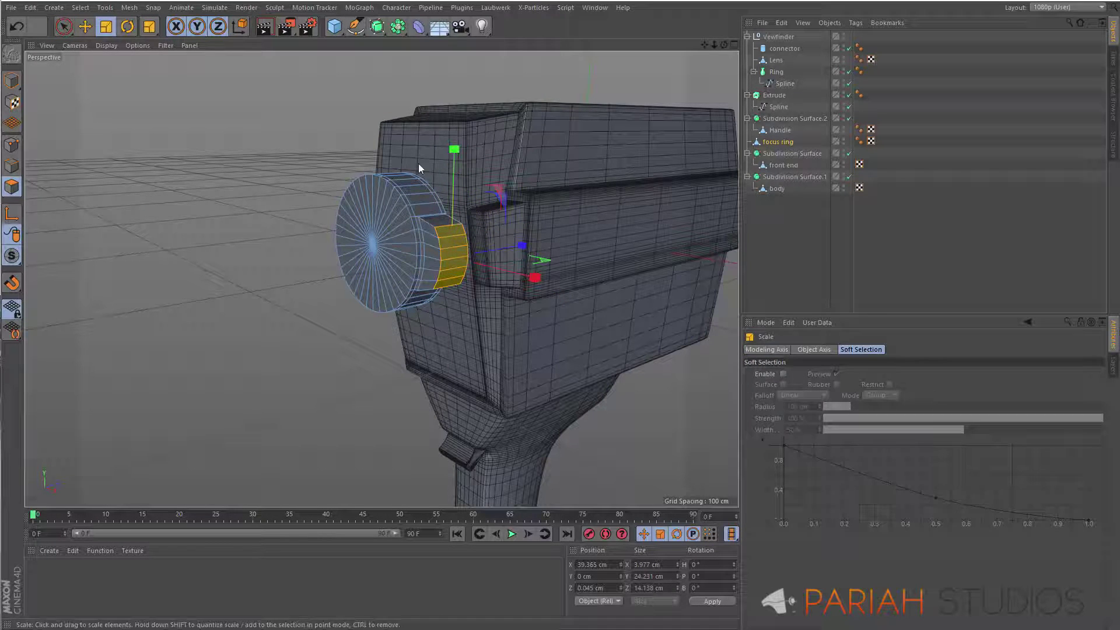
key(i)
alt+drag(446, 352, 495, 296)
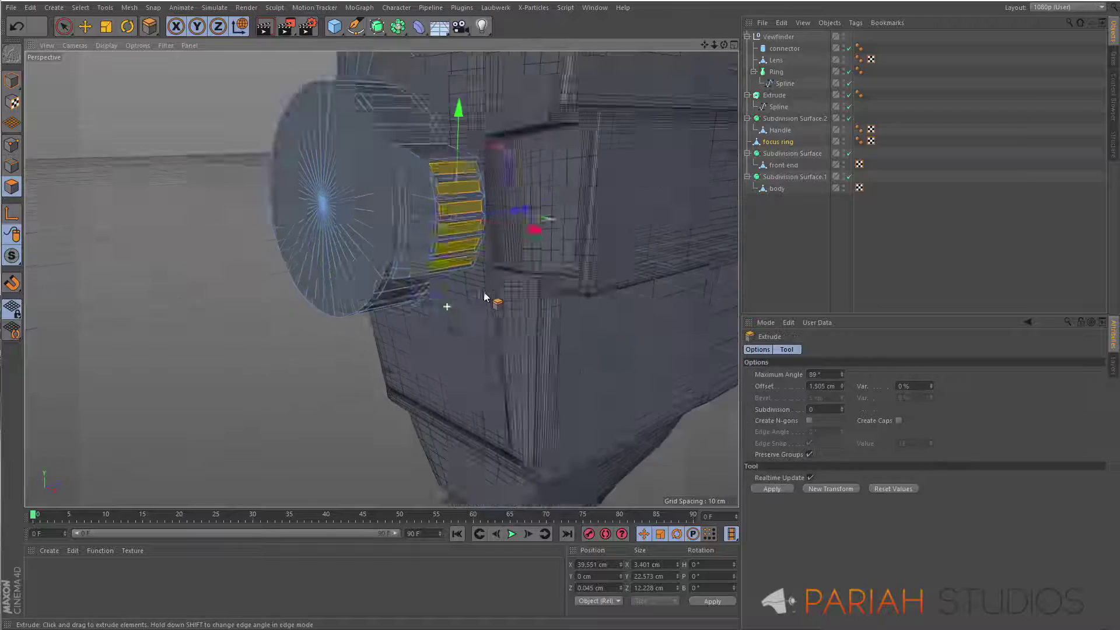
scroll(495, 296, up, 5)
key(k)
mouse_move(373, 289)
alt+mouse_down()
mouse_move(407, 243)
mouse_move(592, 198)
alt+mouse_up()
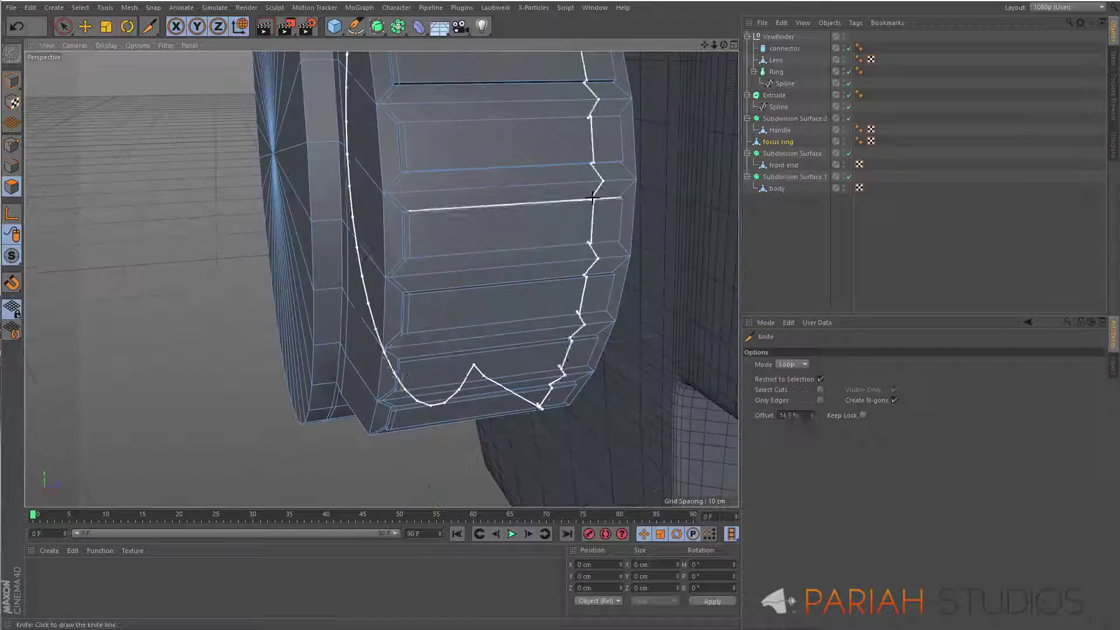
Step: Smooth the focus ring with a Subdivision Surface and add a barrel cylinder
alt+click(377, 26)
alt+drag(408, 262, 521, 169)
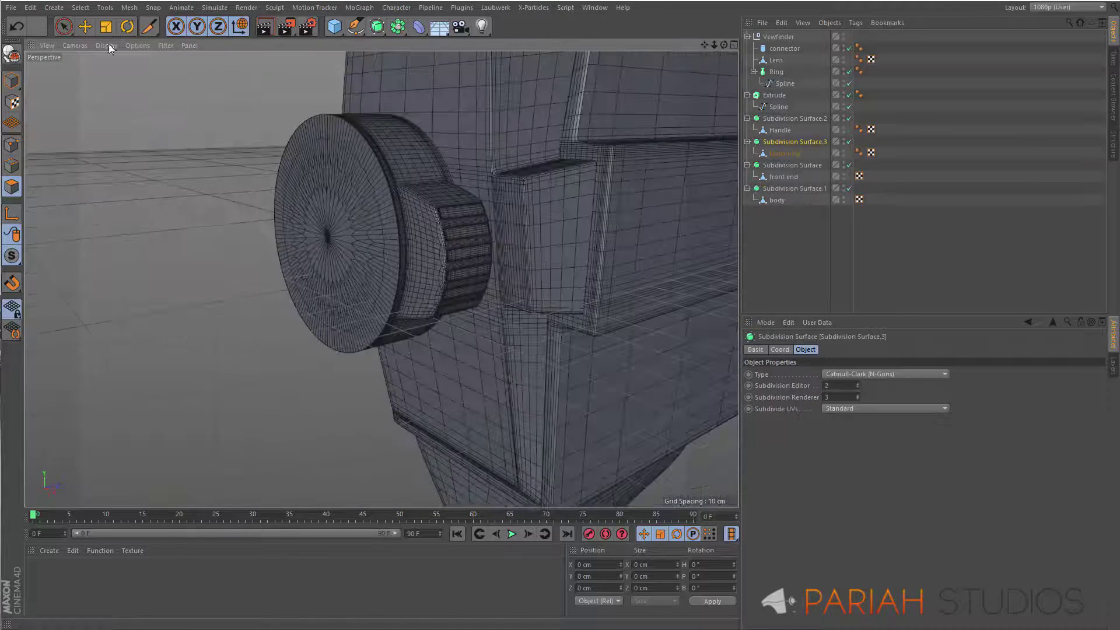
alt+drag(449, 191, 340, 197)
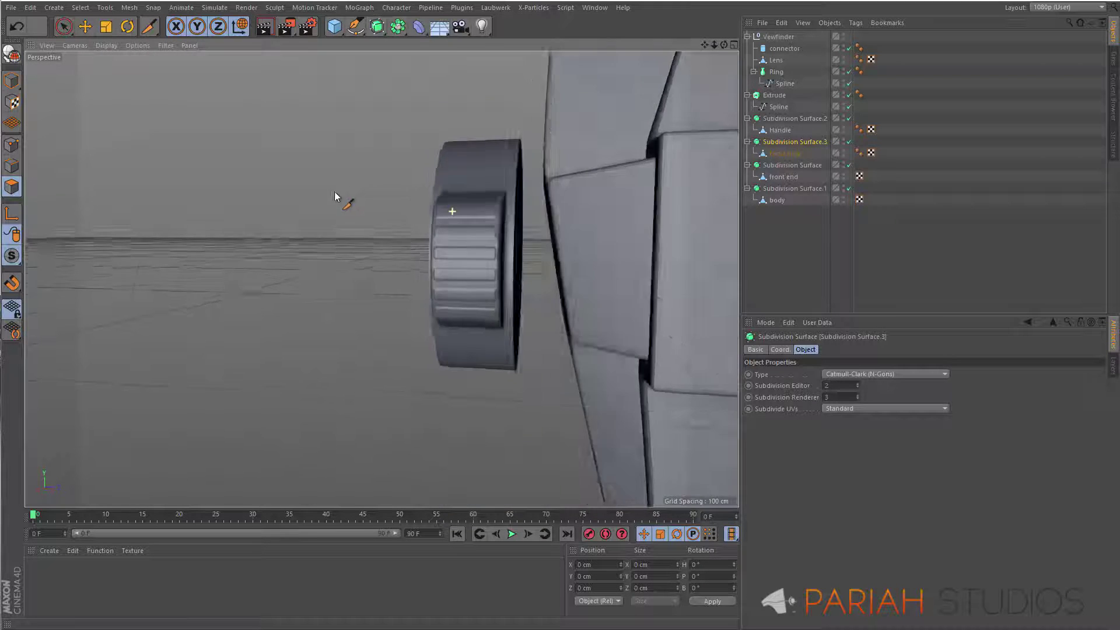
click(334, 26)
click(513, 44)
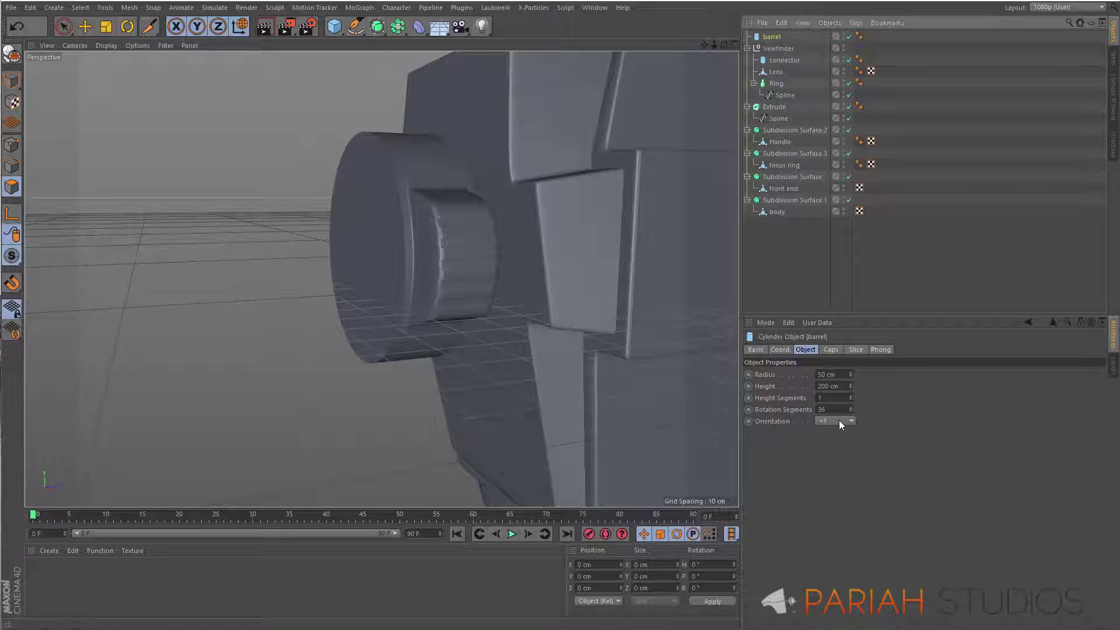
Step: Move the barrel forward along Z to the camera front and set its radius to 25 cm
key(e)
middle_click(459, 445)
middle_click(460, 439)
key(o)
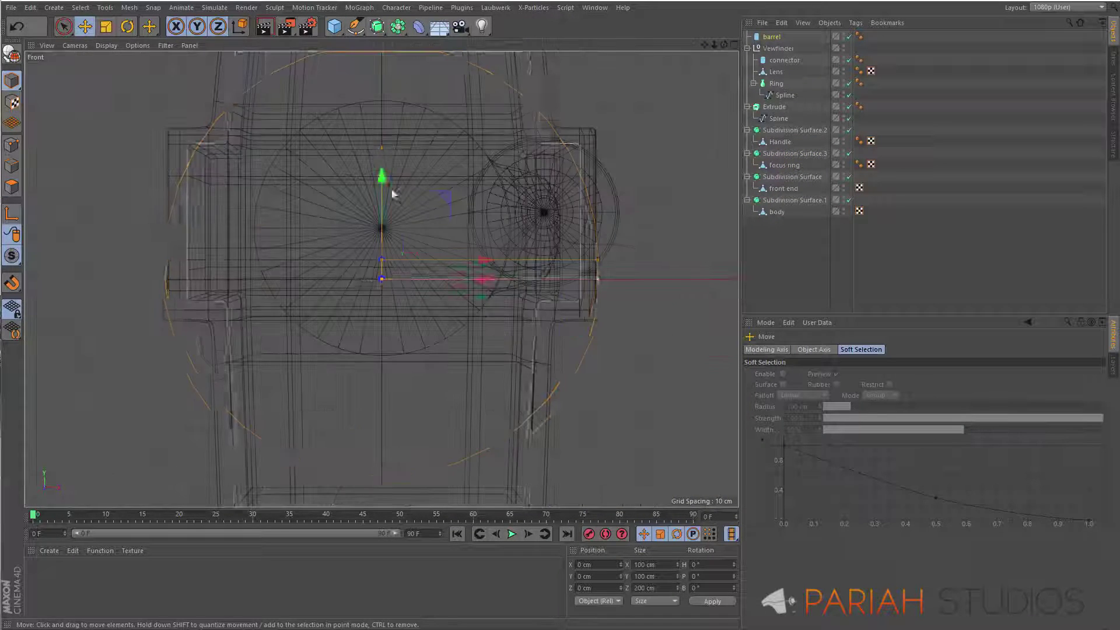
middle_click(394, 292)
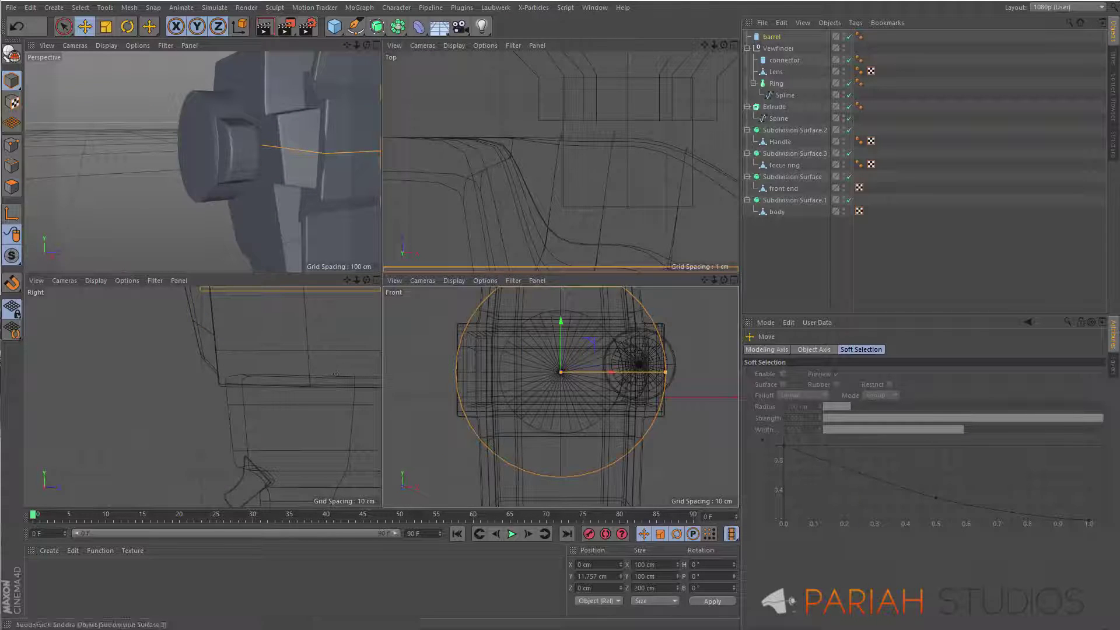
middle_click(335, 374)
key(o)
drag(305, 285, 480, 285)
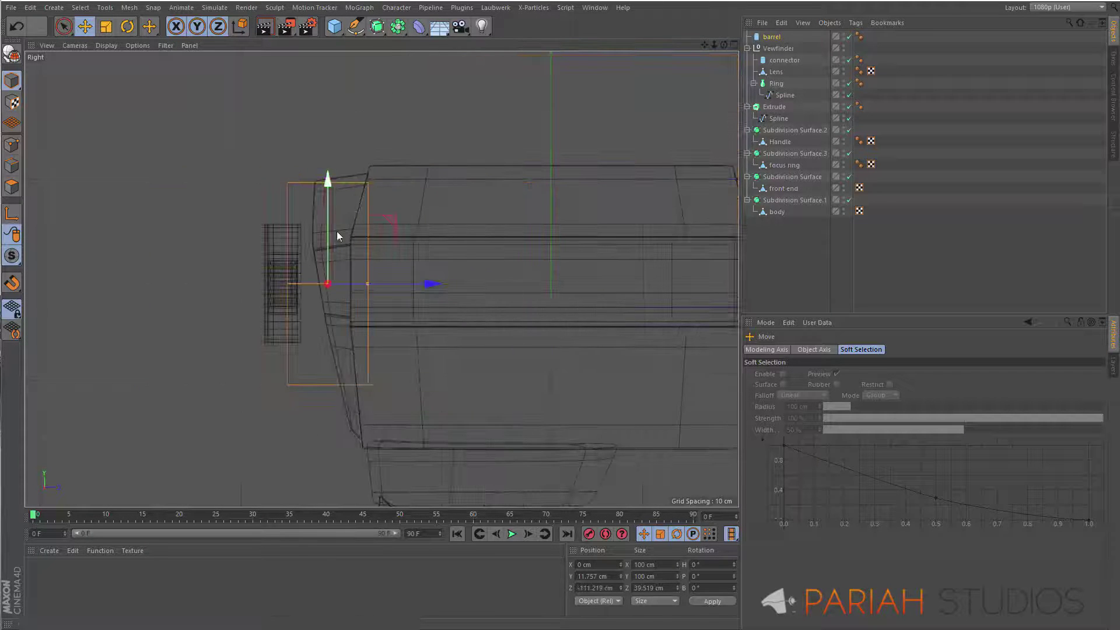
click(771, 36)
drag(850, 374, 852, 390)
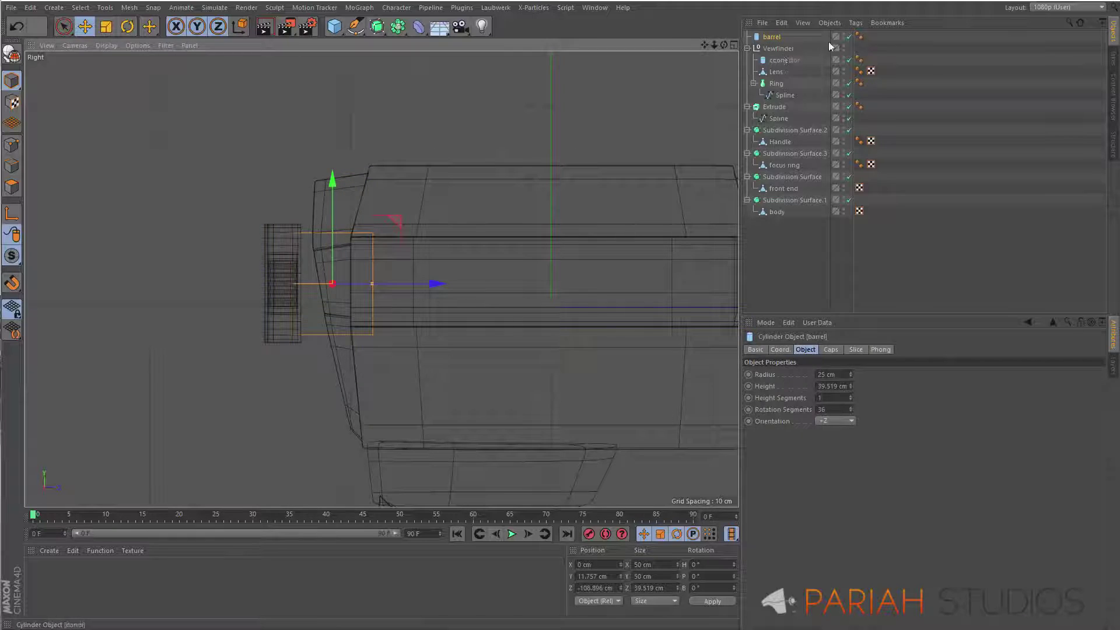
Step: Rename the Extrude to trigger, slide the focus ring, and add a lens ring tube
click(747, 48)
click(775, 60)
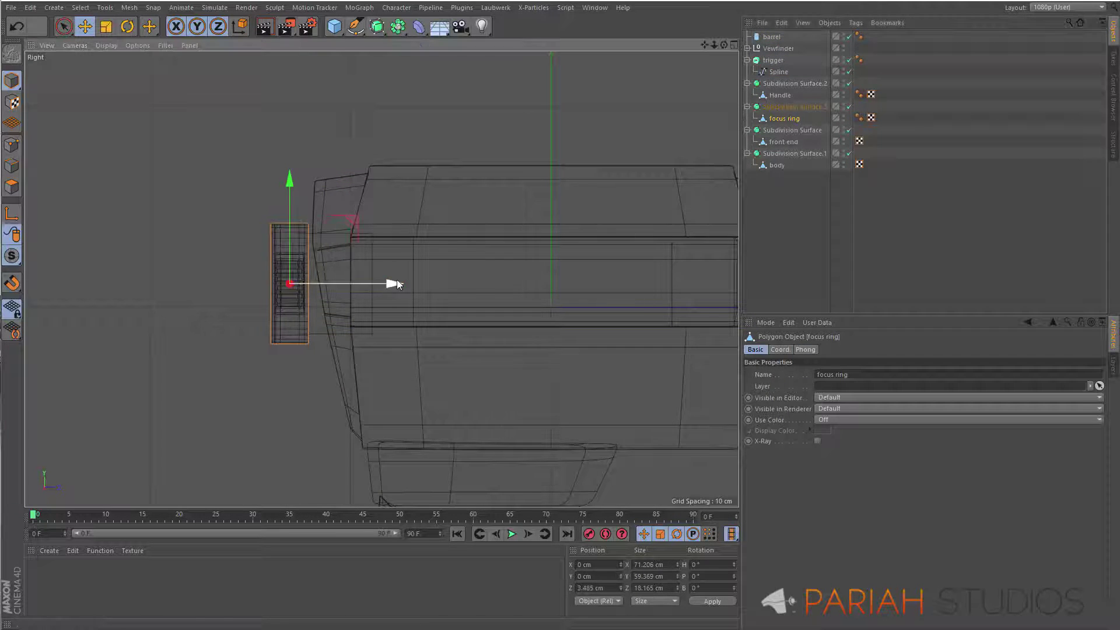
drag(397, 278, 436, 285)
key(Delete)
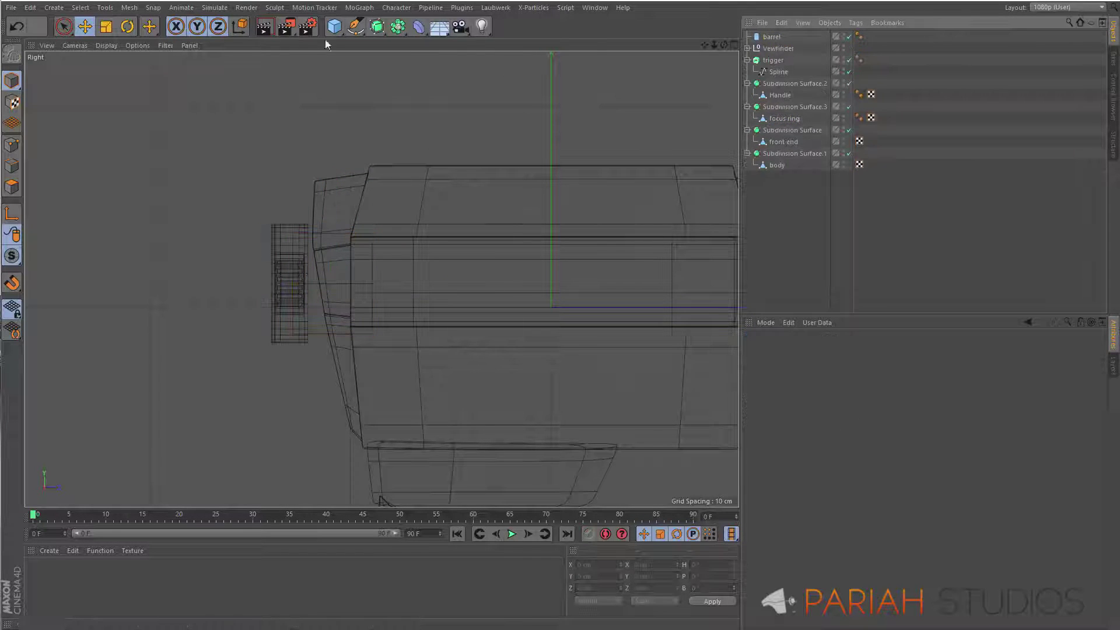
drag(333, 27, 495, 82)
Step: Point the lens ring tube along +Z, adjust its radii and place it at the barrel front
drag(850, 374, 852, 374)
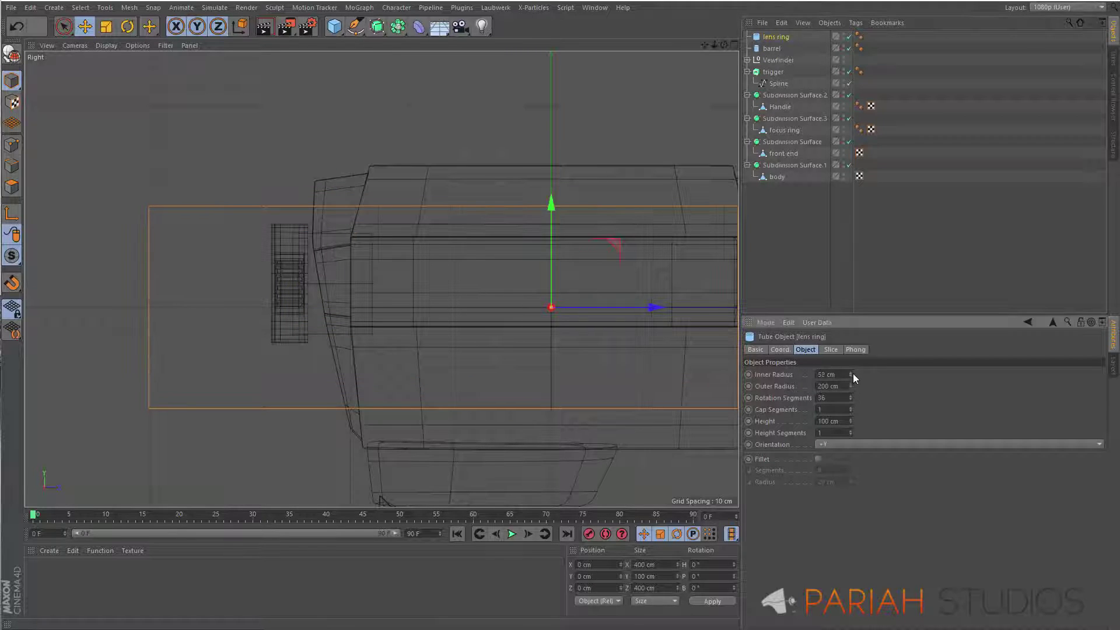
click(956, 444)
click(933, 502)
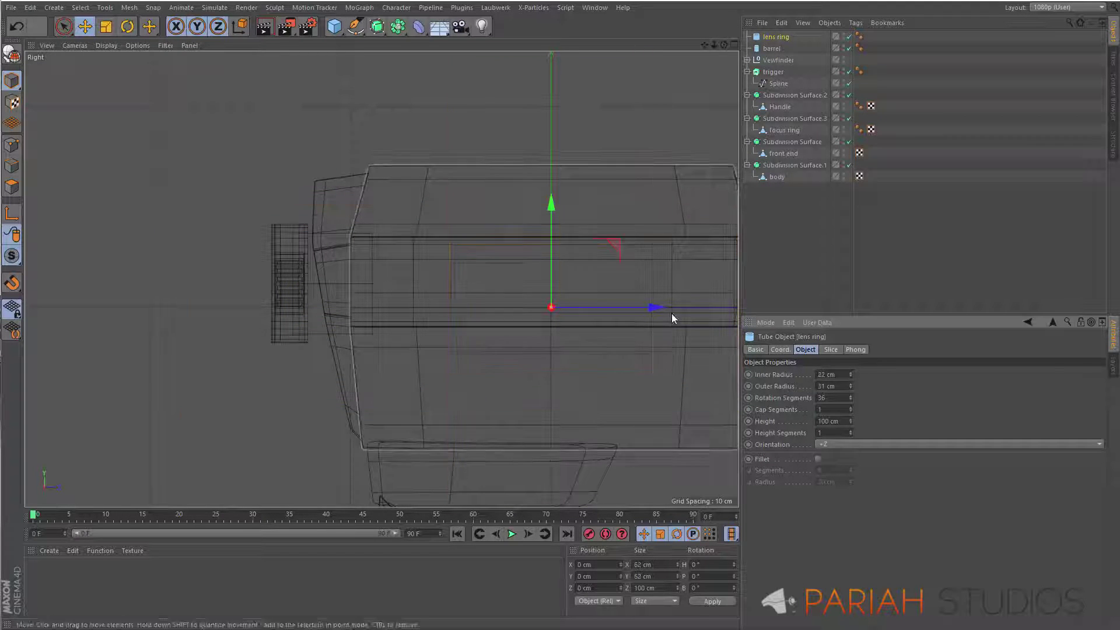
drag(672, 315, 350, 286)
key(F4)
drag(386, 172, 386, 131)
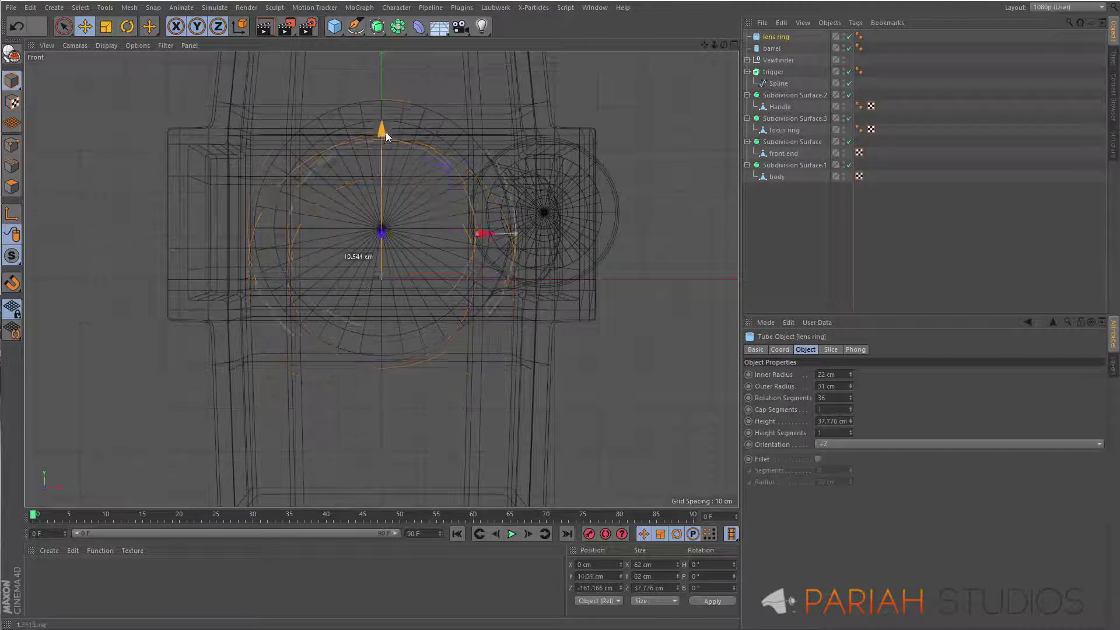
key(F1)
alt+drag(570, 295, 570, 187)
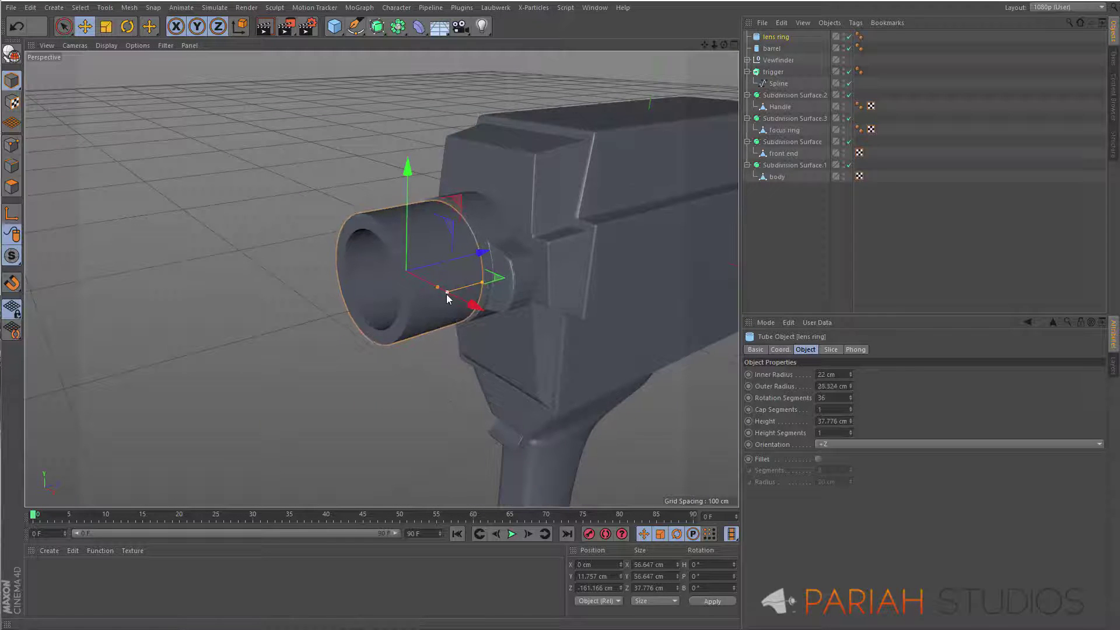
drag(446, 294, 444, 290)
Step: Make the ring editable, then inset and extrude its outer band into grip ridges
key(c)
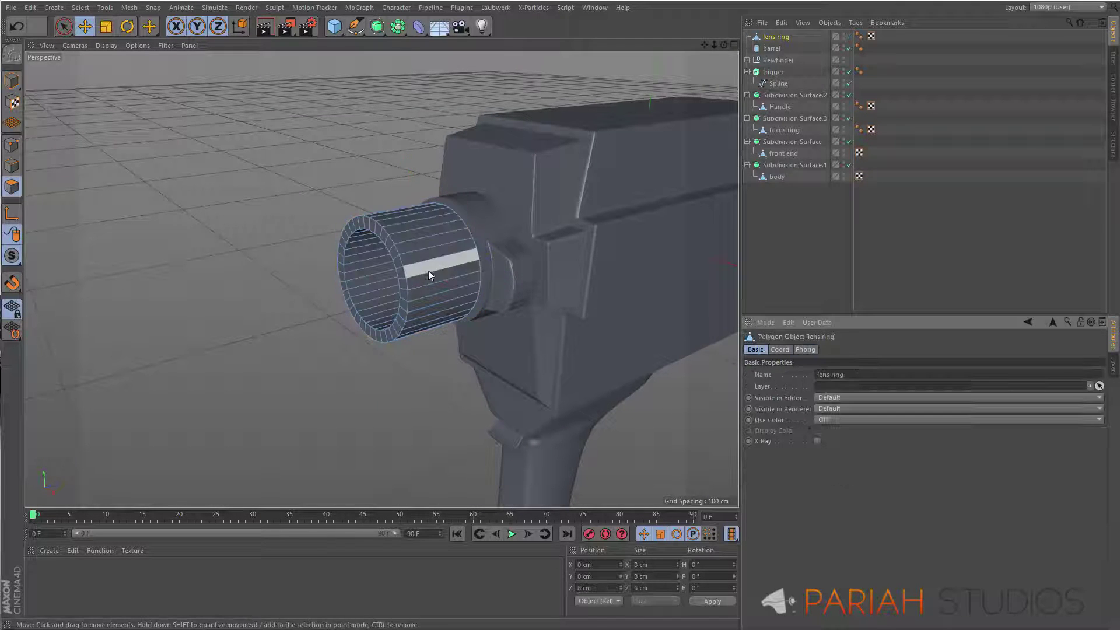
double_click(428, 274)
key(d)
scroll(397, 349, up, 4)
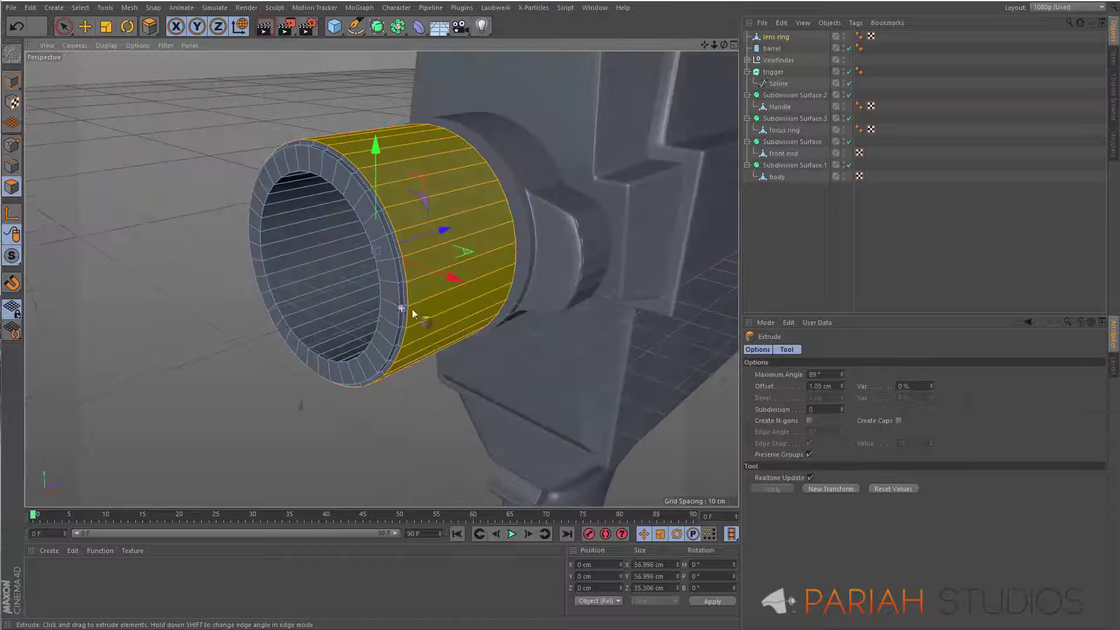
key(i)
drag(449, 227, 425, 277)
drag(403, 398, 394, 435)
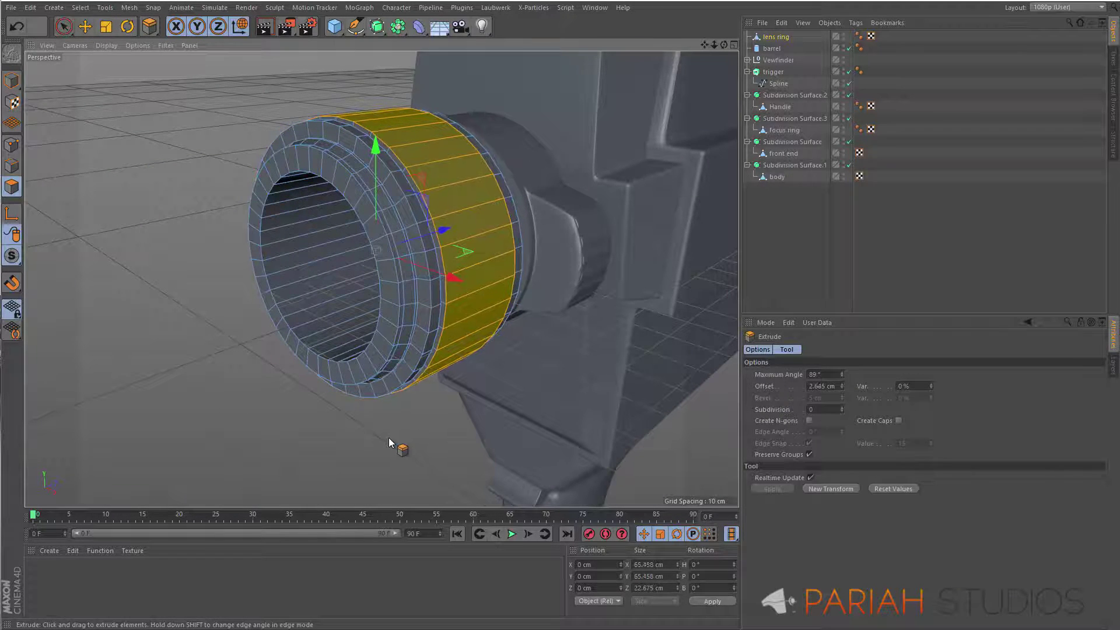
key(d)
drag(362, 441, 335, 445)
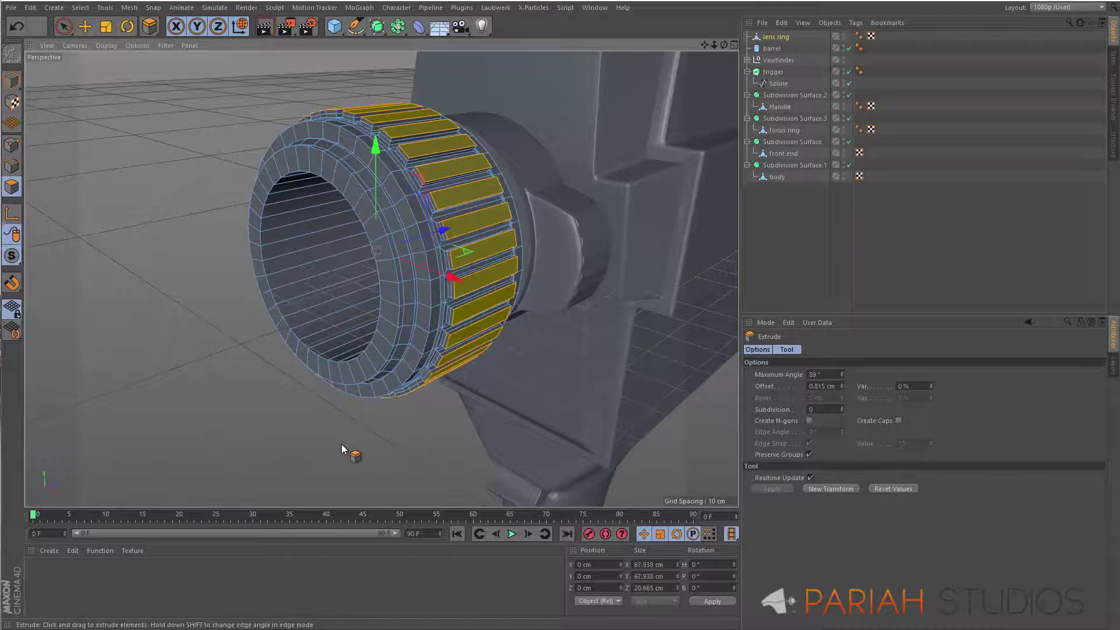
Step: Push the inner polygons inward, enlarge the inner lip loop, and add an Oil Tank primitive
key(i)
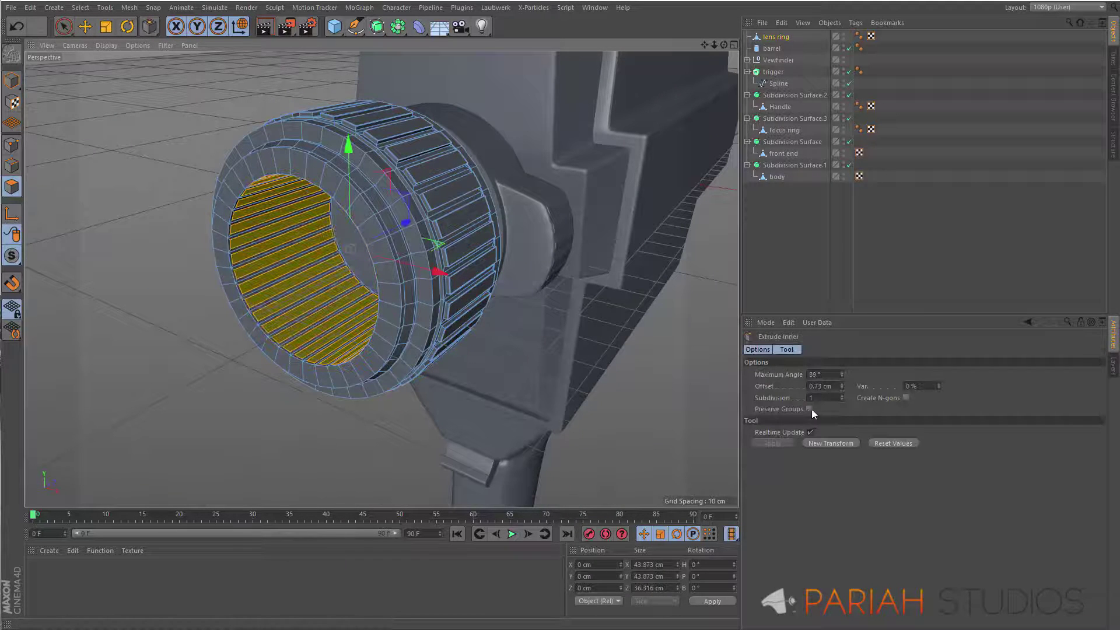
key(d)
drag(352, 446, 342, 447)
key(ctrl+shift+a)
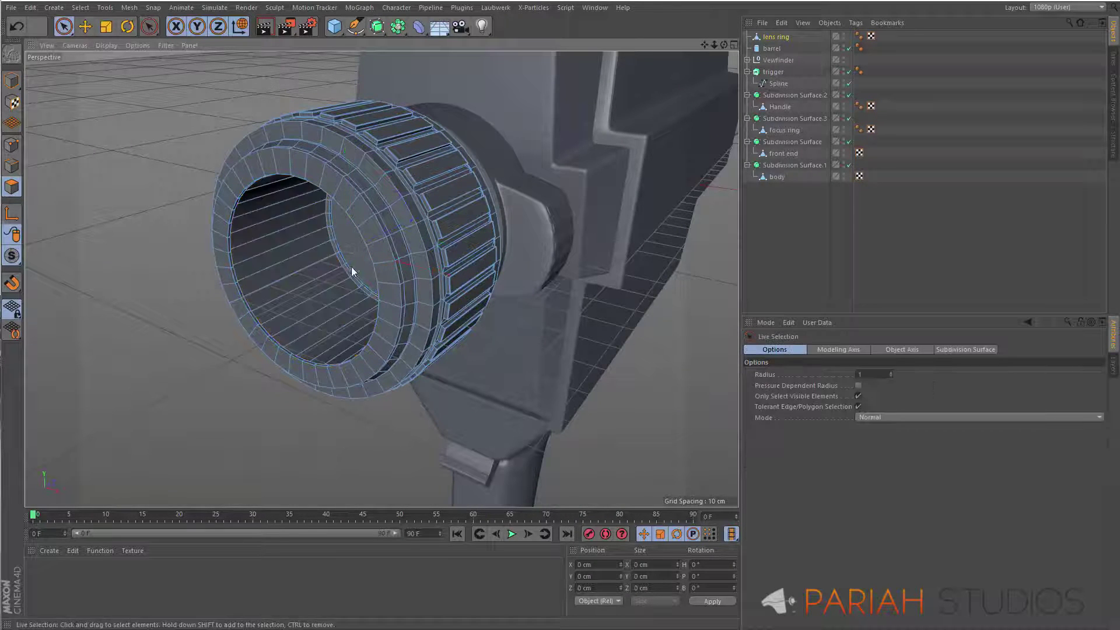
key(k)
click(380, 354)
key(u)
key(l)
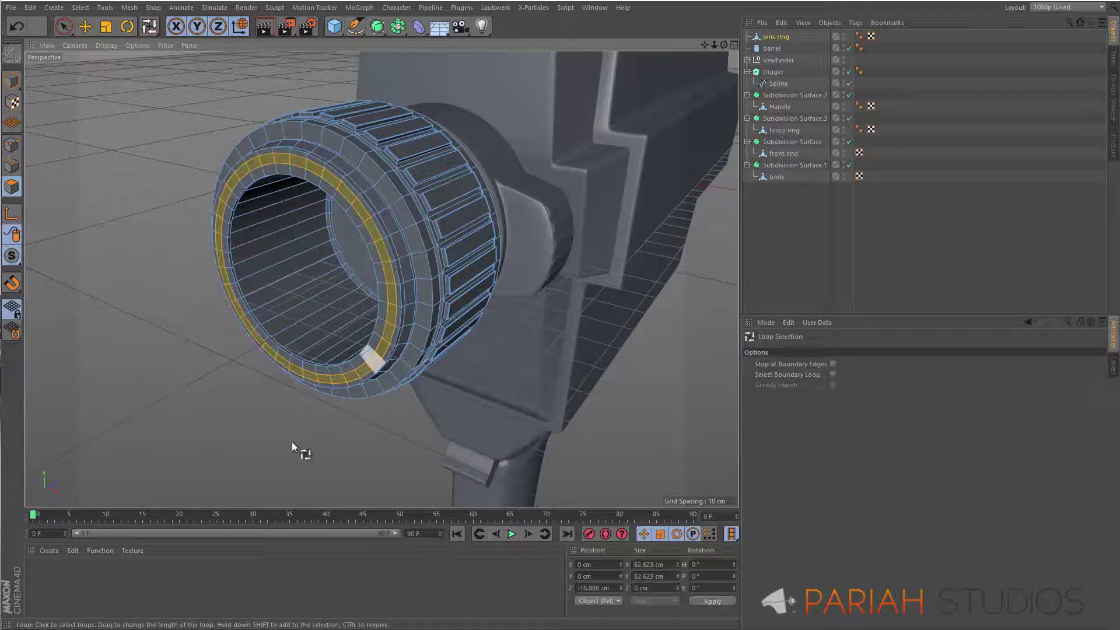
key(t)
drag(354, 249, 231, 421)
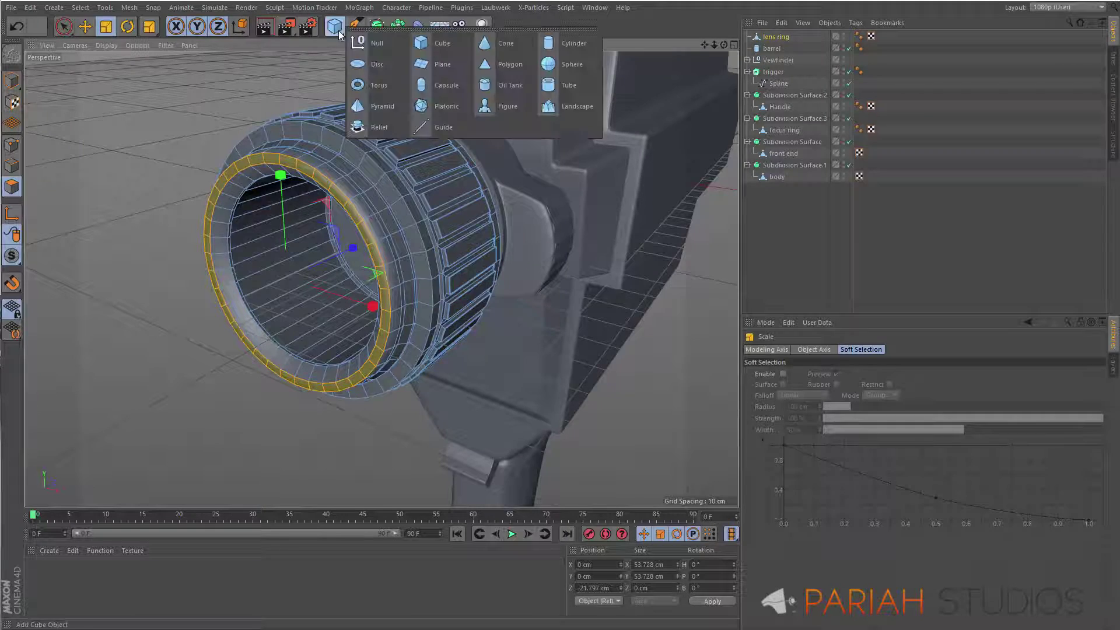
drag(334, 27, 578, 120)
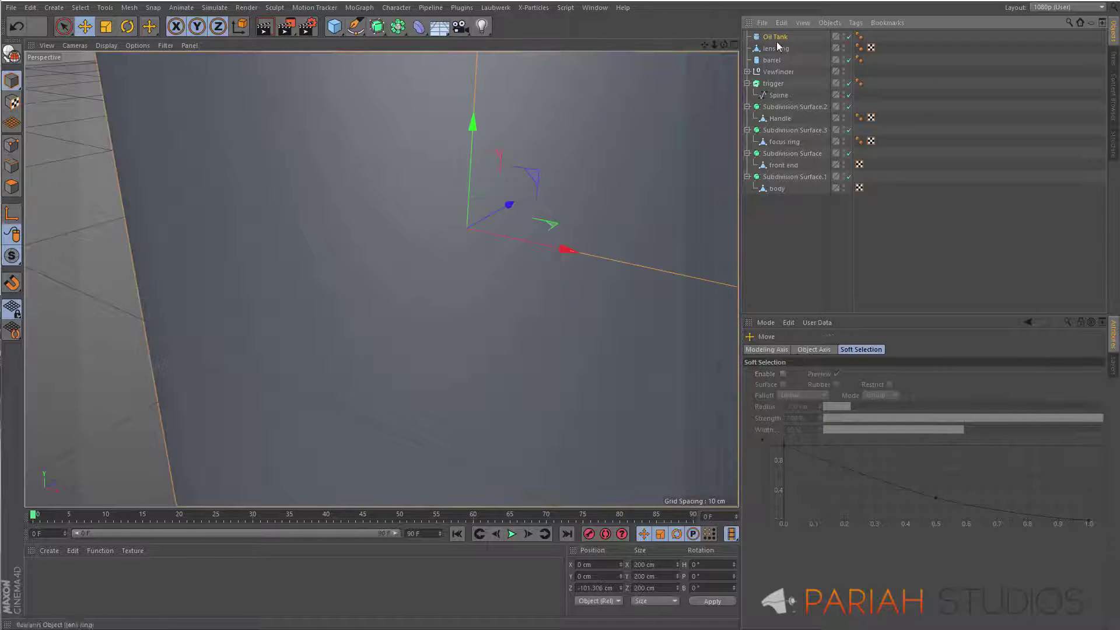
Step: Scale the Oil Tank down from about 79 cm to lens size
key(t)
mouse_move(288, 183)
mouse_down()
mouse_move(515, 391)
mouse_move(404, 126)
mouse_up()
key(F4)
key(F1)
drag(701, 341, 516, 391)
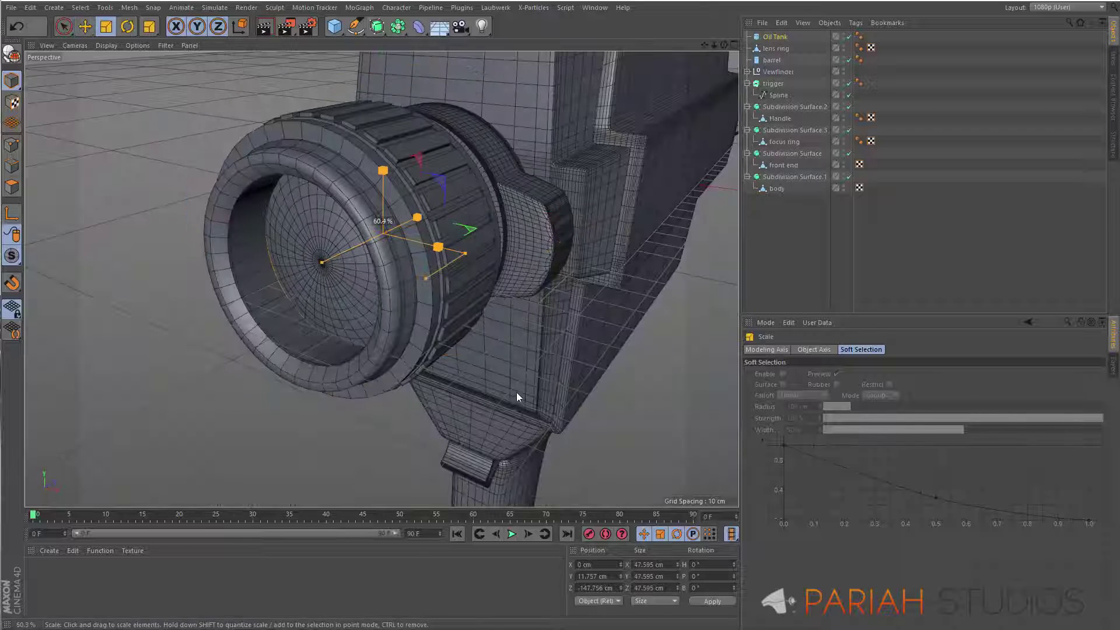
Step: Make the Oil Tank editable and set up point editing with rectangle selection
key(c)
key(F3)
key(e)
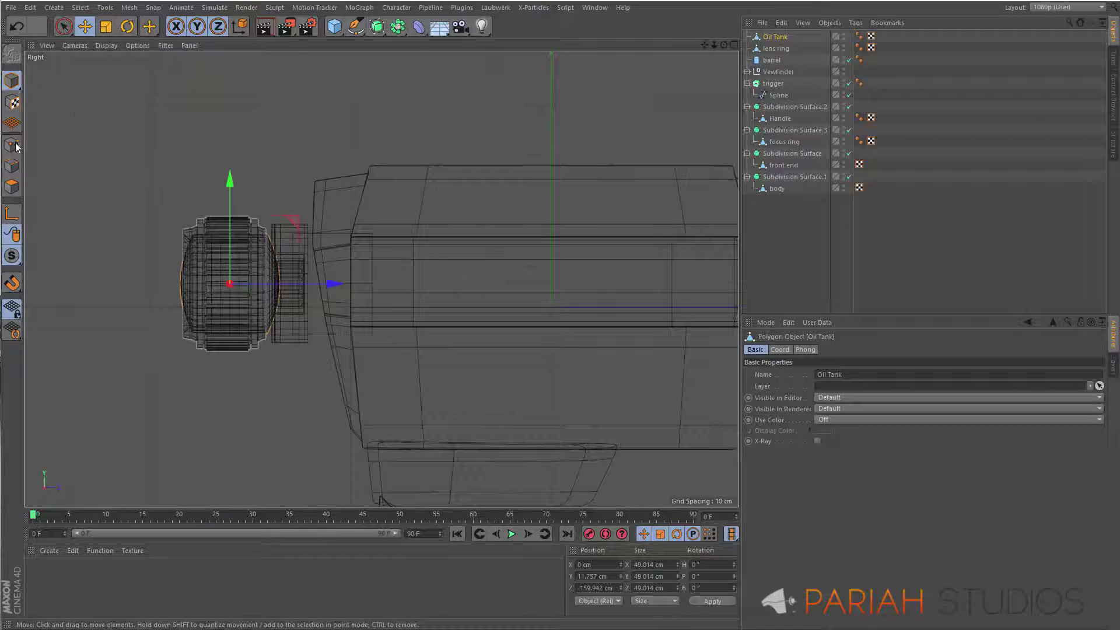
click(14, 145)
key(0)
key(F5)
key(F1)
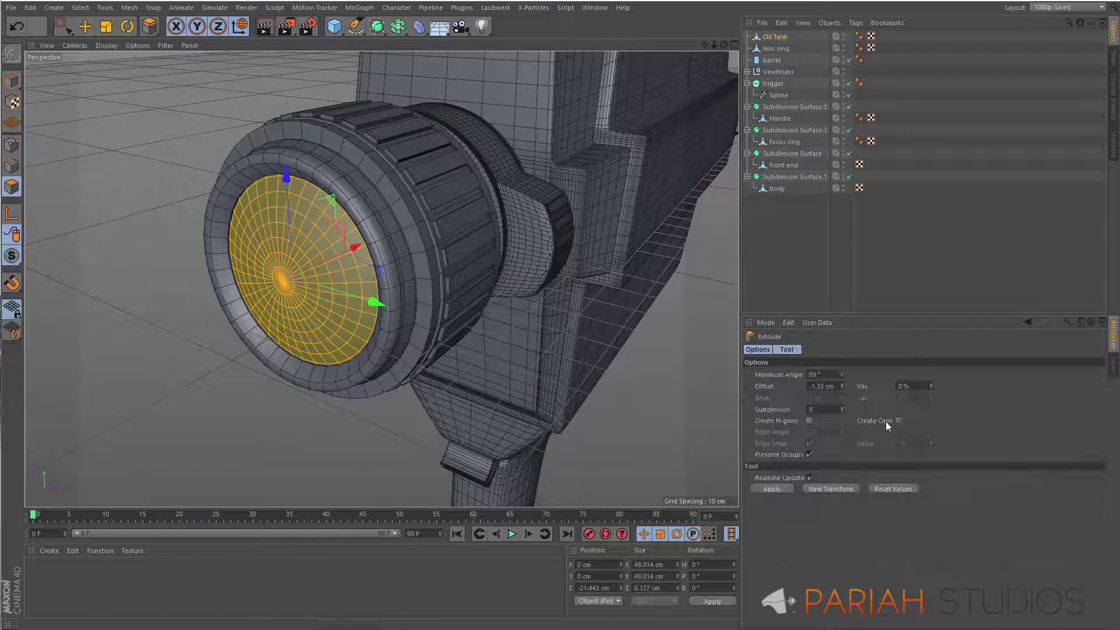
Step: Extrude the tank's front polygons with Create Caps, then group lens parts under Null ZLens
click(12, 255)
click(70, 286)
key(d)
mouse_move(342, 257)
alt+mouse_down()
mouse_move(249, 260)
mouse_move(513, 182)
alt+mouse_up()
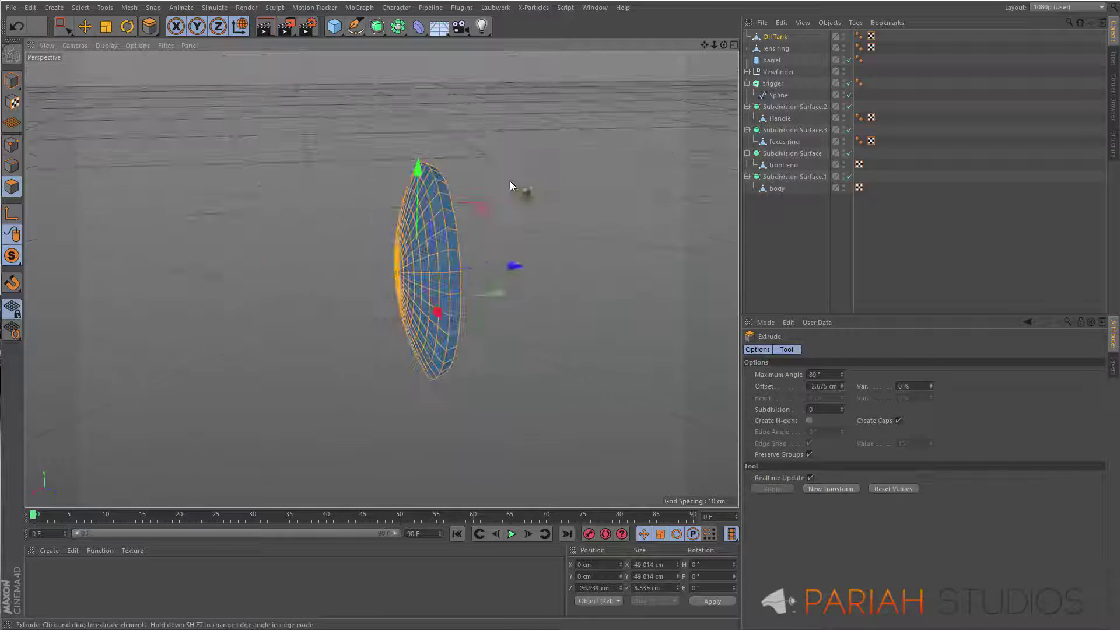
right_click(513, 181)
click(533, 458)
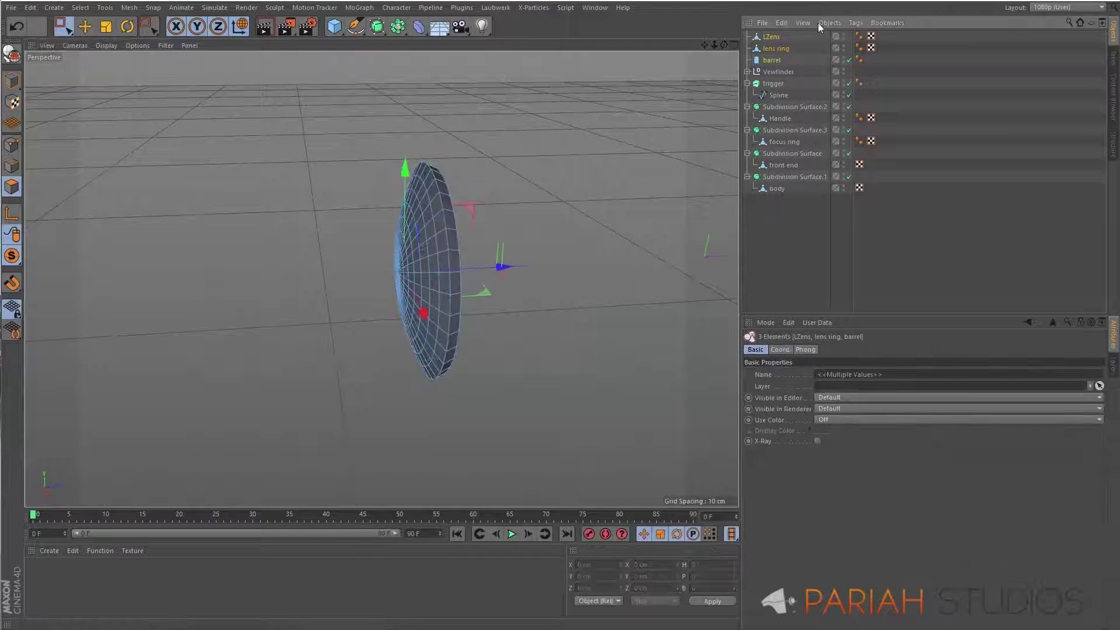
key(alt+g)
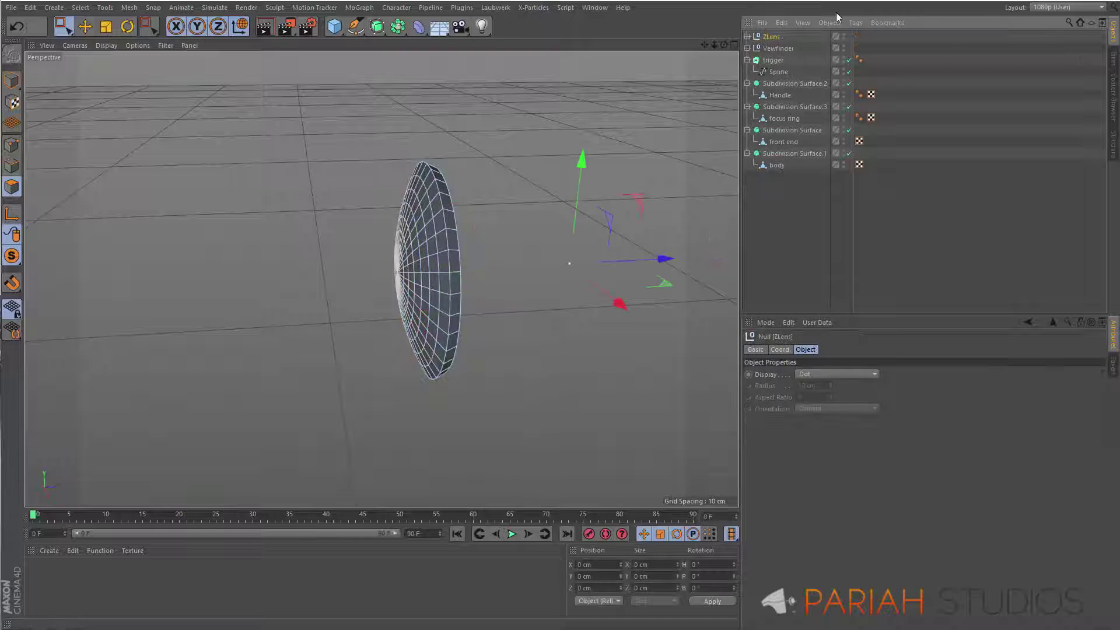
Step: Select the body's Subdivision Surface.1 and make it editable
click(747, 95)
key(h)
alt+drag(532, 225, 434, 260)
click(778, 117)
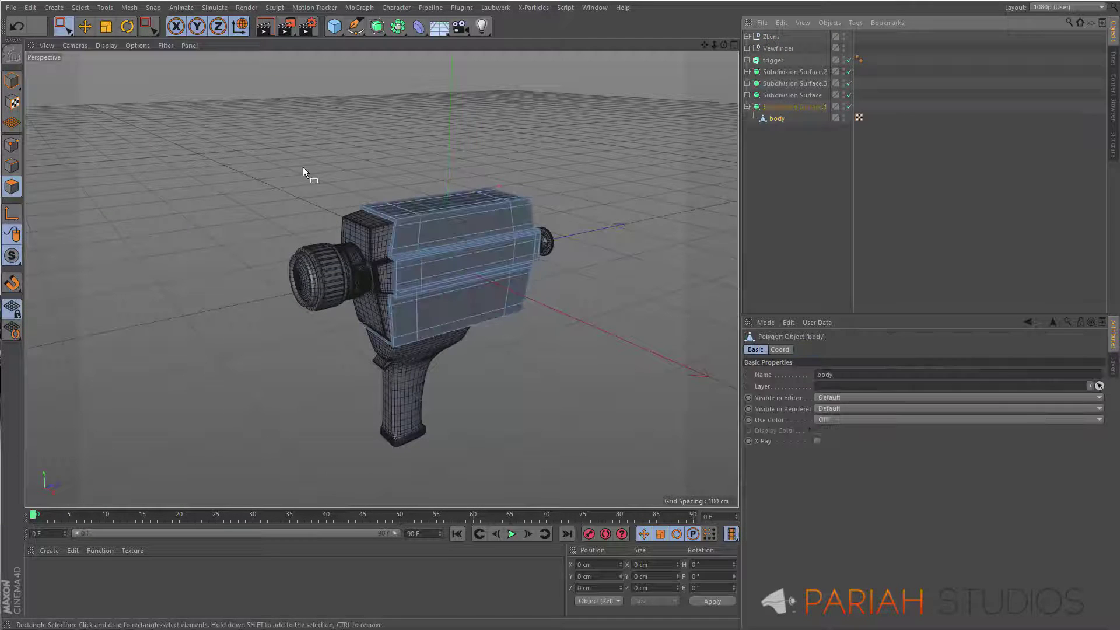
click(794, 107)
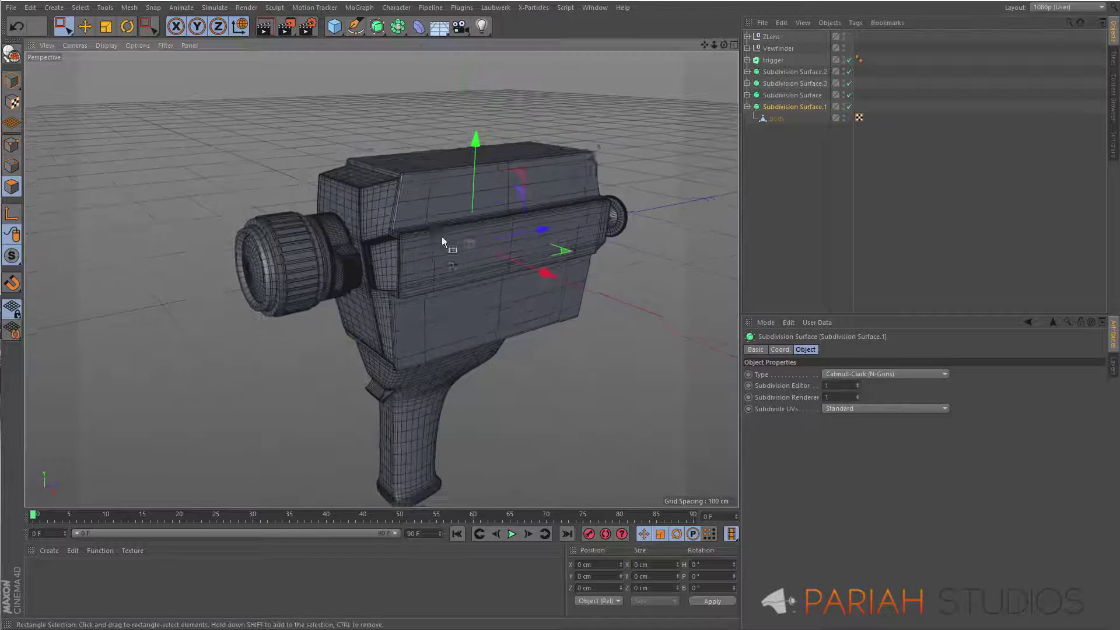
key(c)
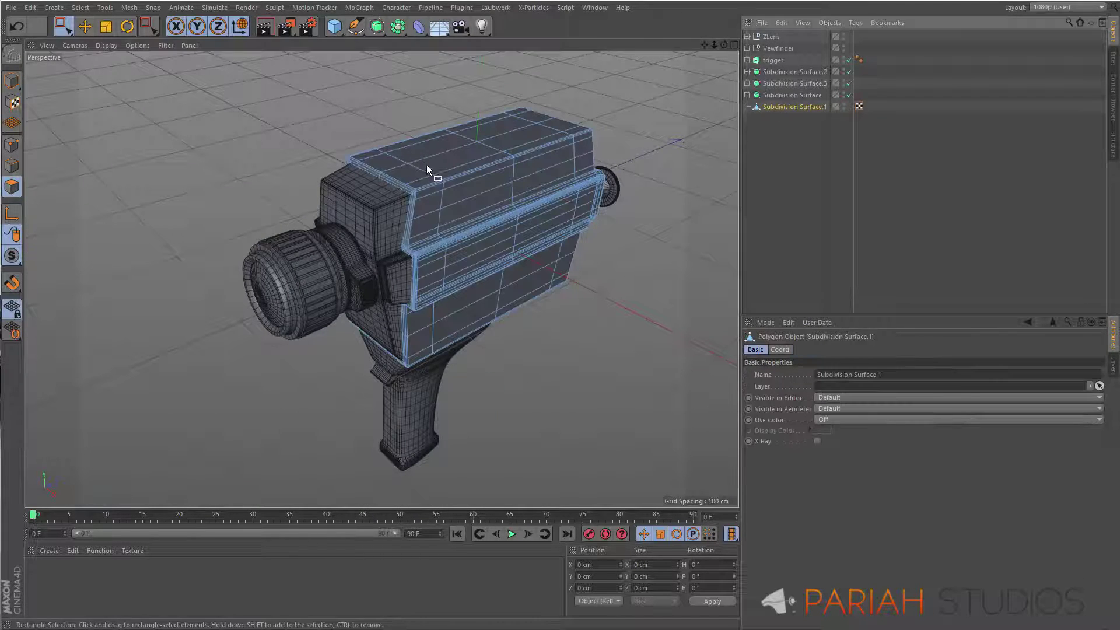
Step: Bevel the top edge loop and extrude it inward about -0.243 cm into a groove
key(u)
key(l)
key(Return)
scroll(474, 149, up, 5)
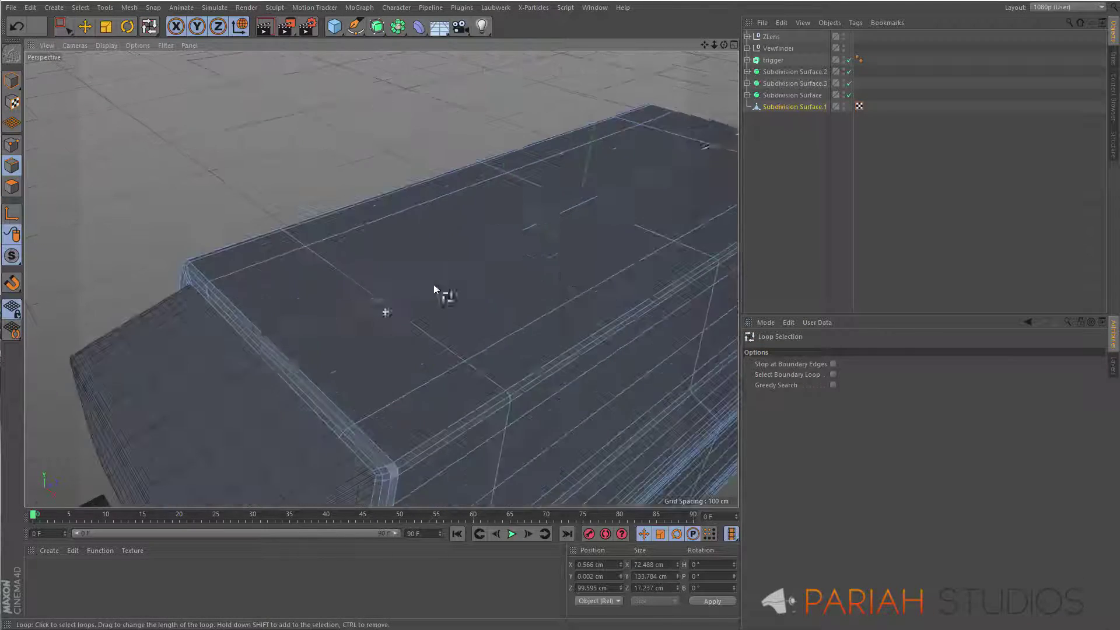
click(440, 274)
scroll(450, 428, down, 2)
alt+drag(621, 392, 408, 292)
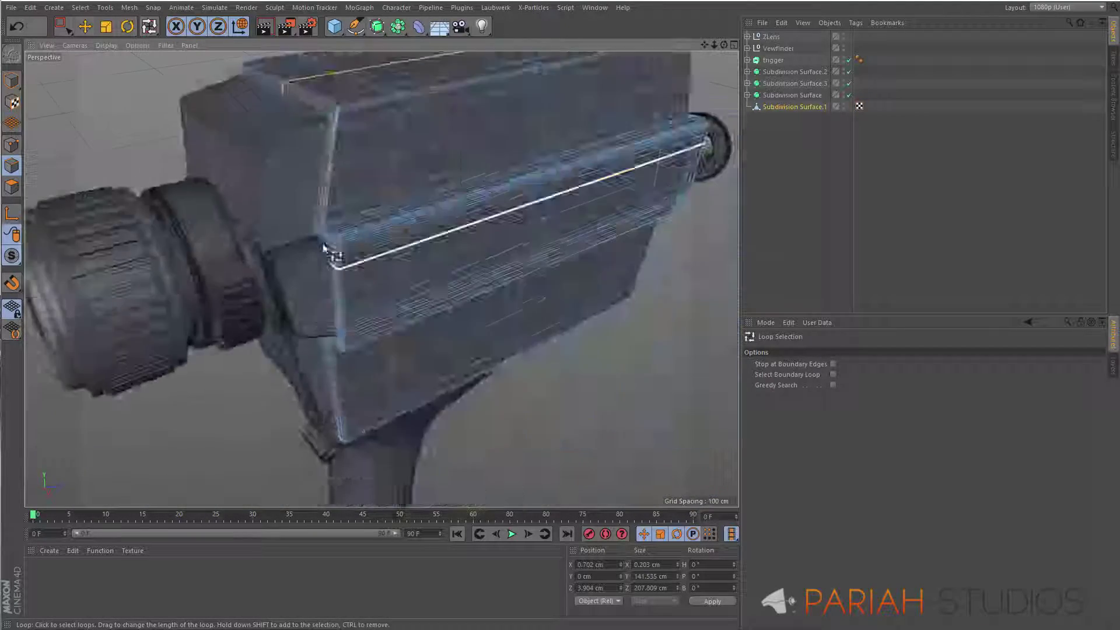
right_click(296, 139)
click(350, 382)
drag(216, 136, 226, 136)
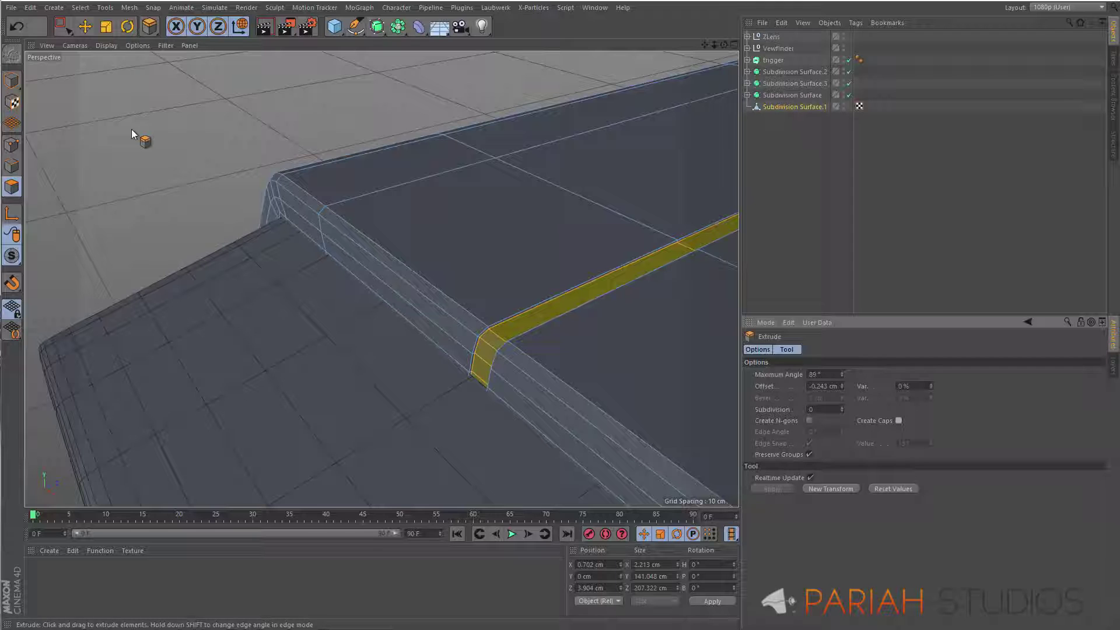
drag(500, 131, 442, 101)
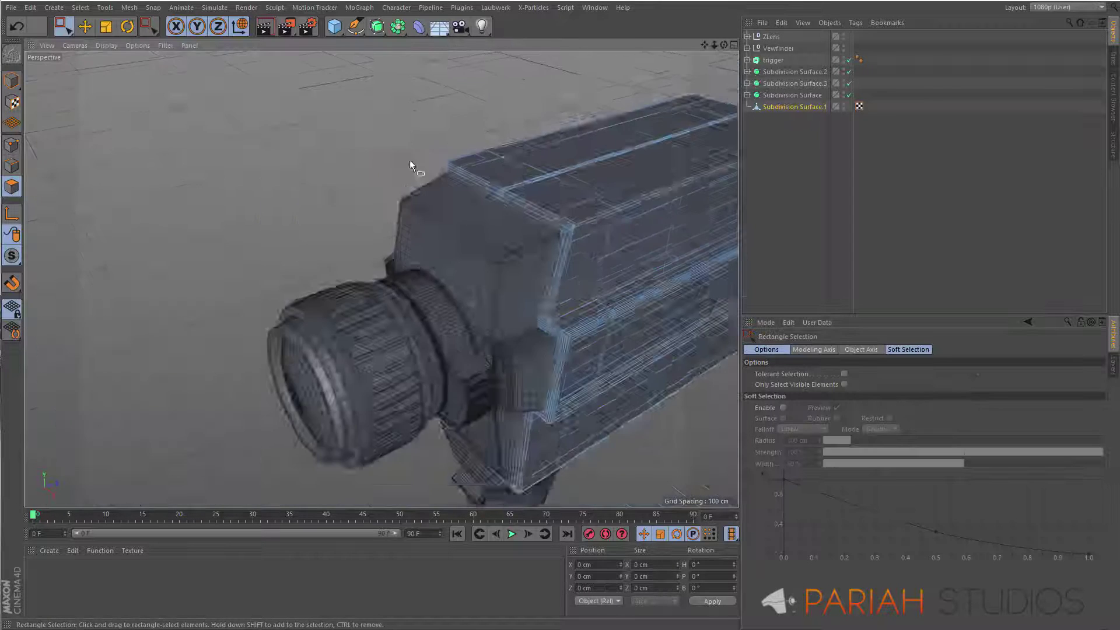
Step: Inspect the barrel, body and grip from several angles
click(583, 291)
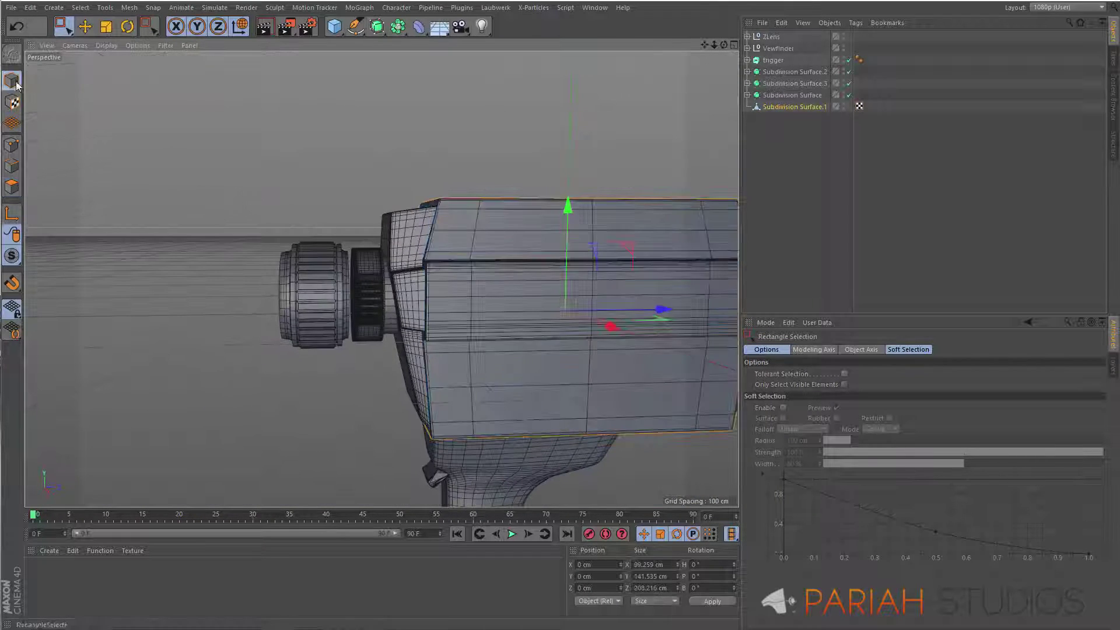
click(323, 278)
alt+drag(492, 295, 436, 331)
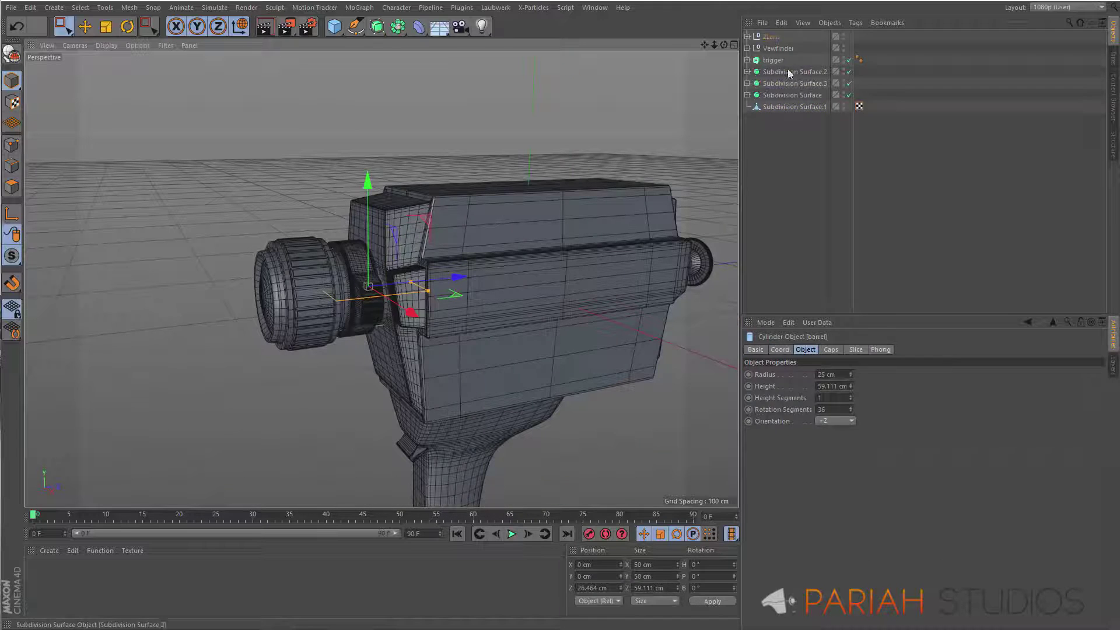
key(r)
alt+drag(566, 129, 473, 262)
click(473, 262)
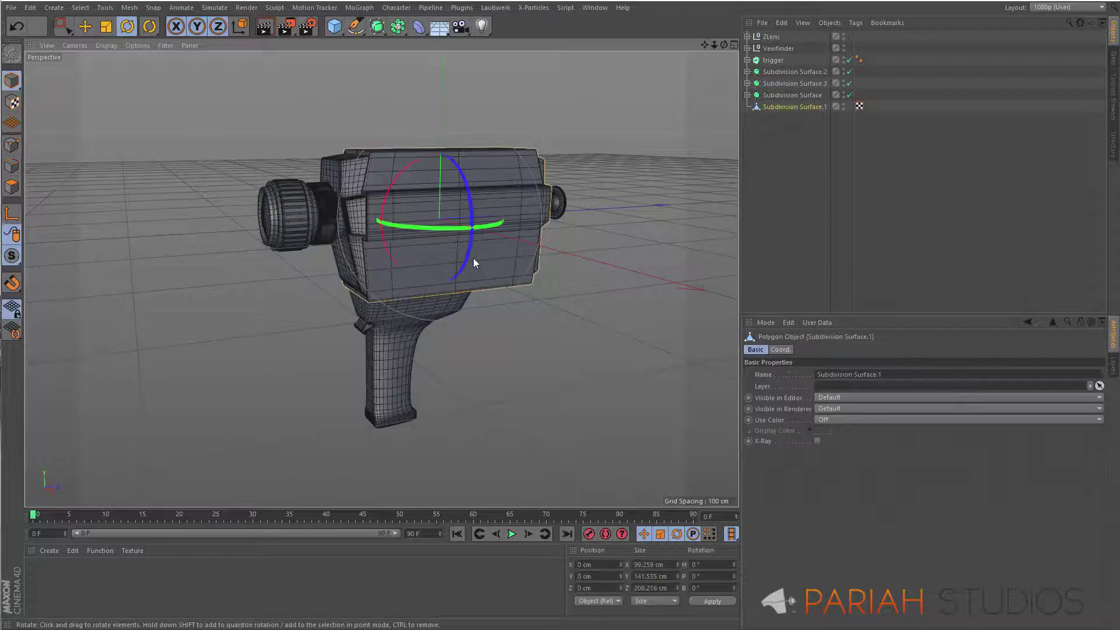
click(288, 216)
scroll(297, 221, up, 6)
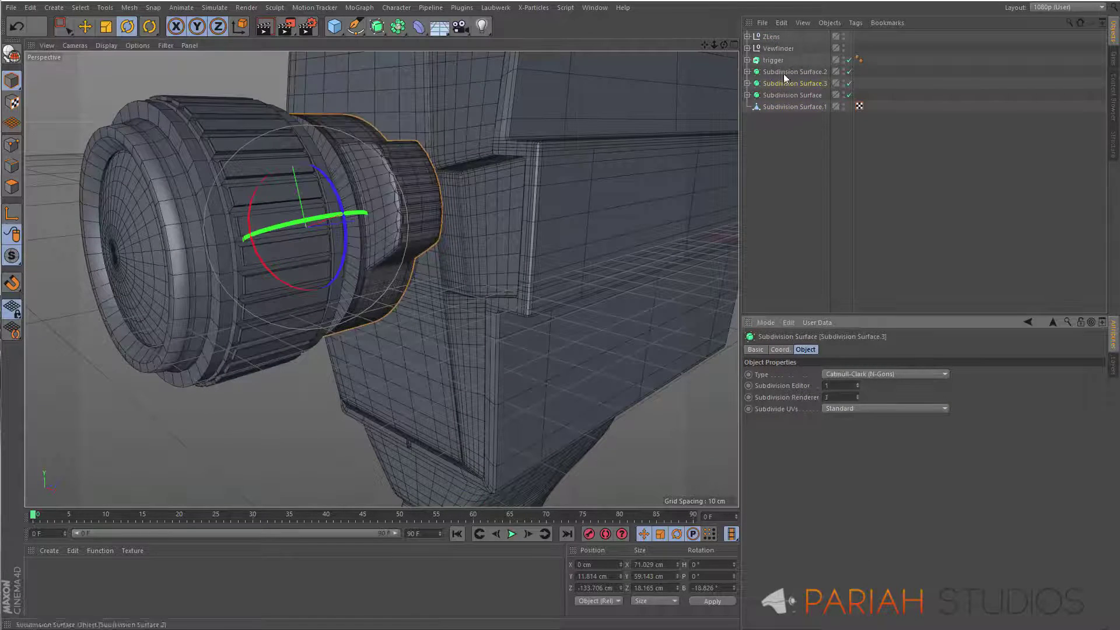
alt+drag(530, 267, 439, 255)
click(858, 399)
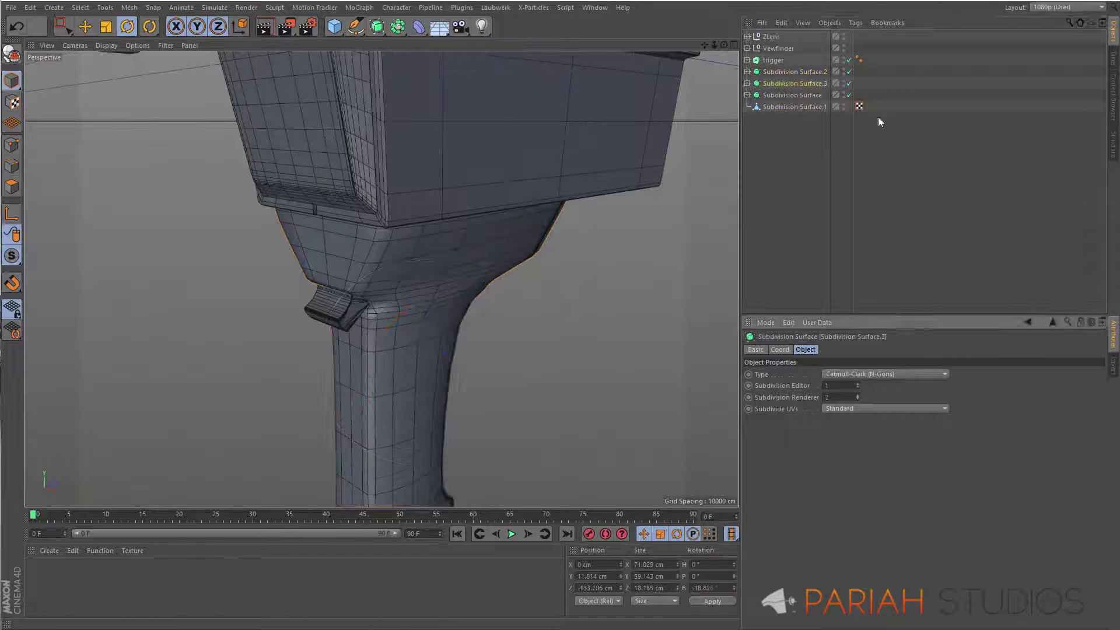
click(792, 95)
scroll(403, 156, down, 5)
alt+drag(403, 156, 162, 152)
scroll(502, 219, up, 2)
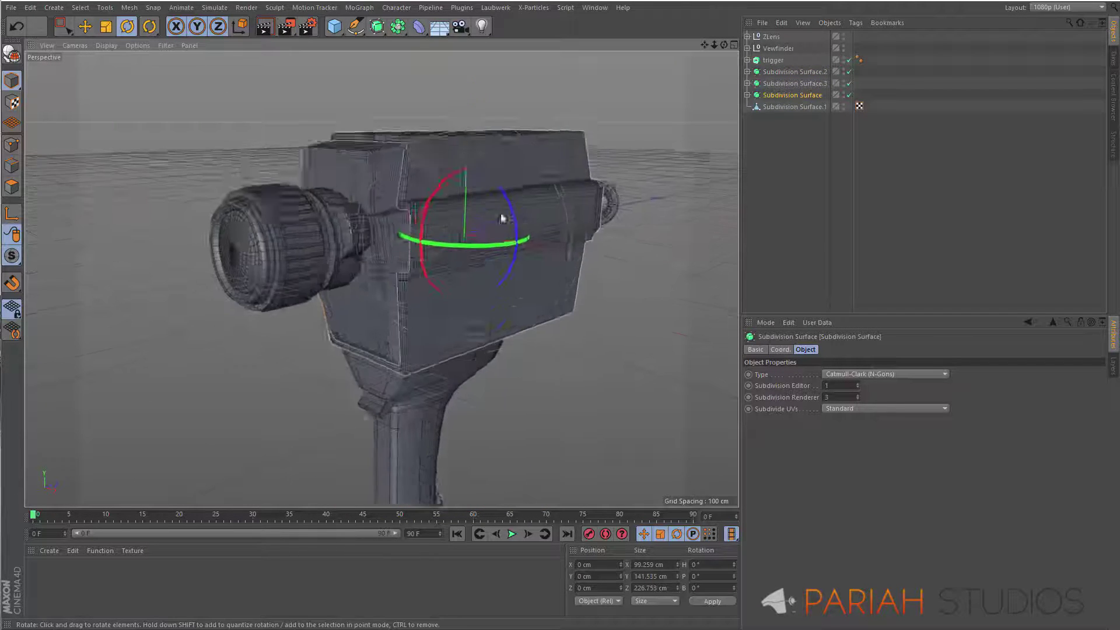
click(702, 175)
mouse_move(503, 218)
alt+mouse_down()
mouse_move(702, 175)
mouse_move(374, 281)
mouse_move(396, 271)
mouse_move(240, 292)
mouse_move(390, 291)
mouse_move(351, 322)
mouse_move(383, 342)
alt+mouse_up()
scroll(402, 313, up, 3)
Step: Split a small side polygon of the body into Subdivision Surface.4
click(431, 317)
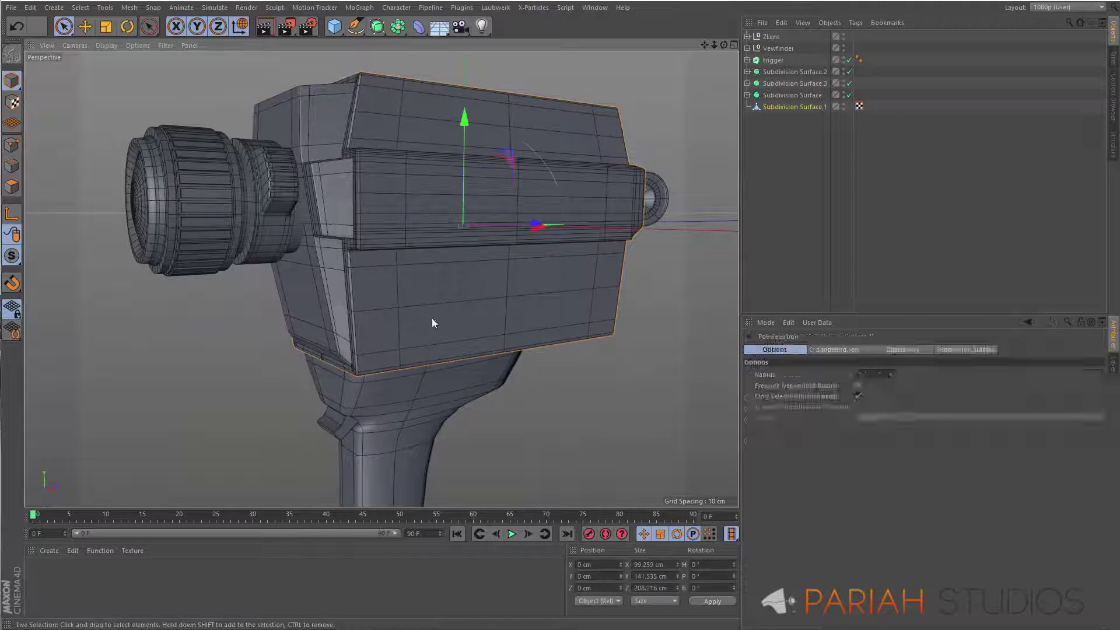
click(383, 330)
right_click(507, 309)
click(382, 335)
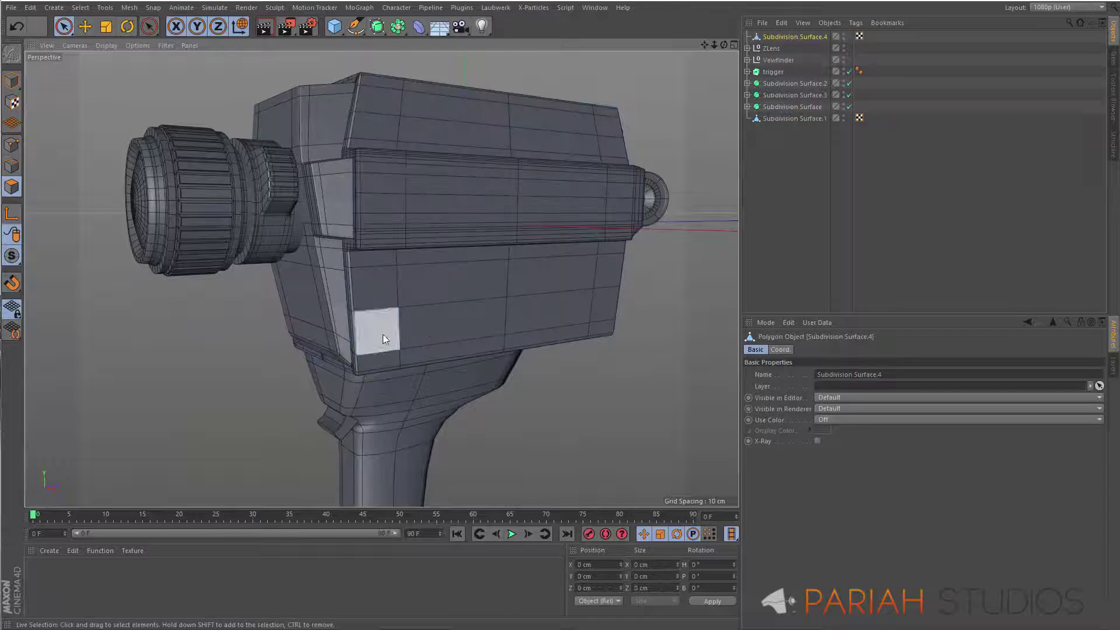
Step: Inset the split-off panel polygon to form a border
key(s)
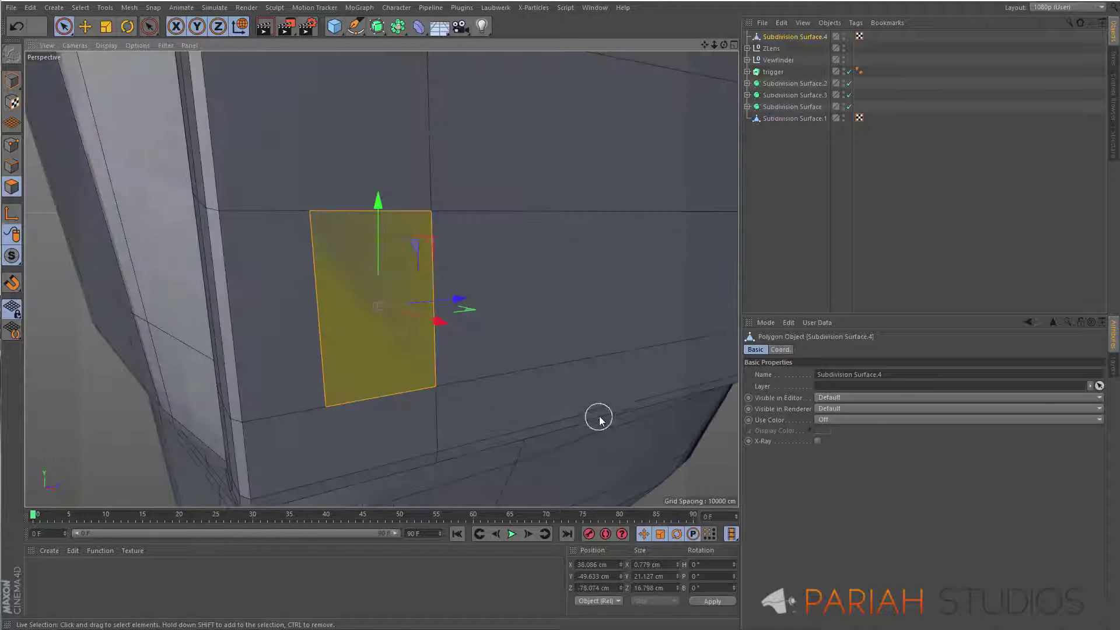
key(i)
drag(382, 355, 435, 381)
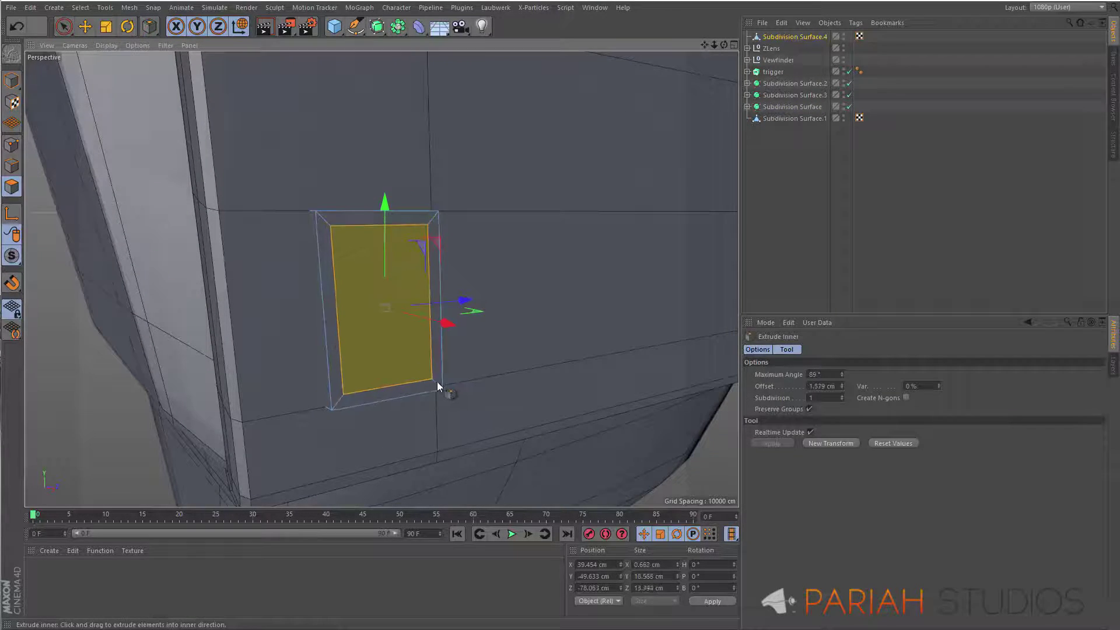
key(space)
click(421, 281)
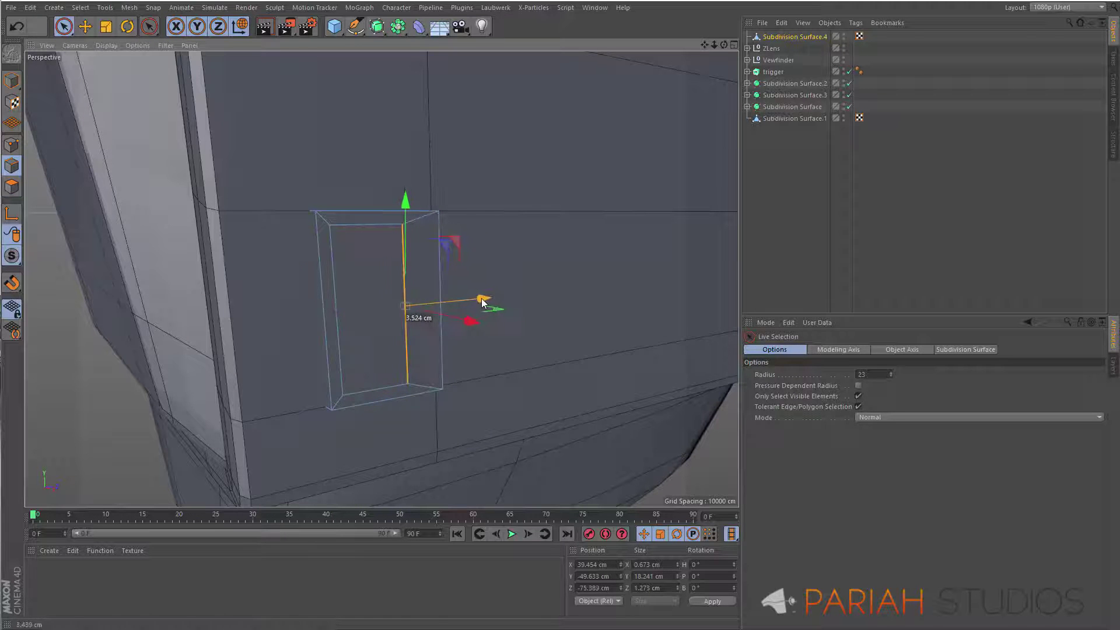
key(i)
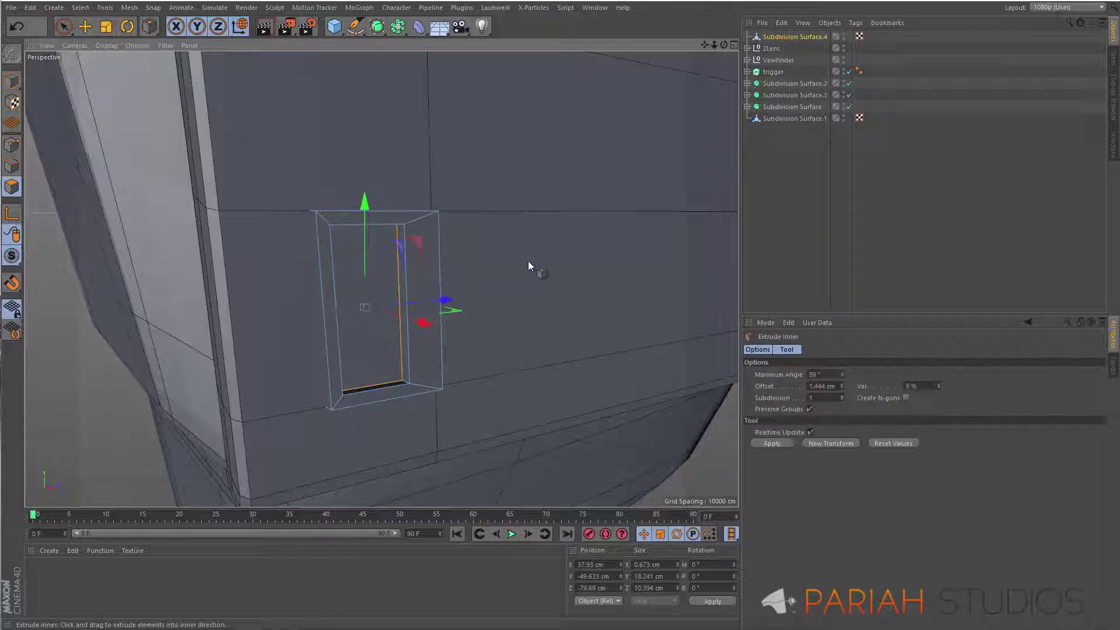
key(t)
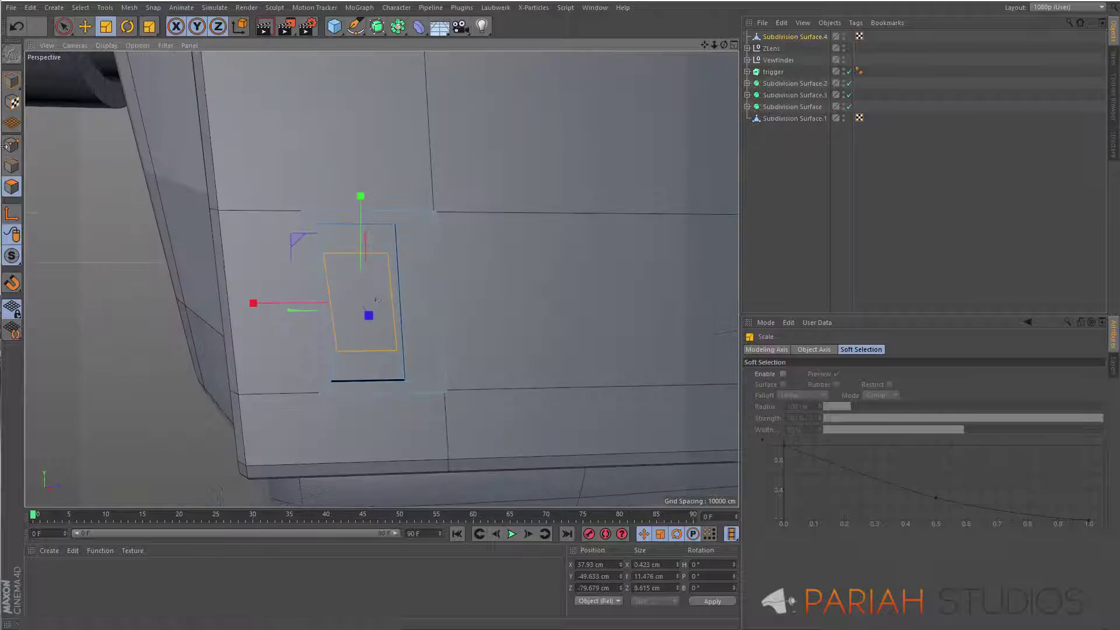
Step: Tilt the panel's inner face slightly using the four-view layout
middle_click(263, 434)
scroll(352, 321, up, 3)
scroll(352, 320, up, 3)
scroll(256, 201, up, 2)
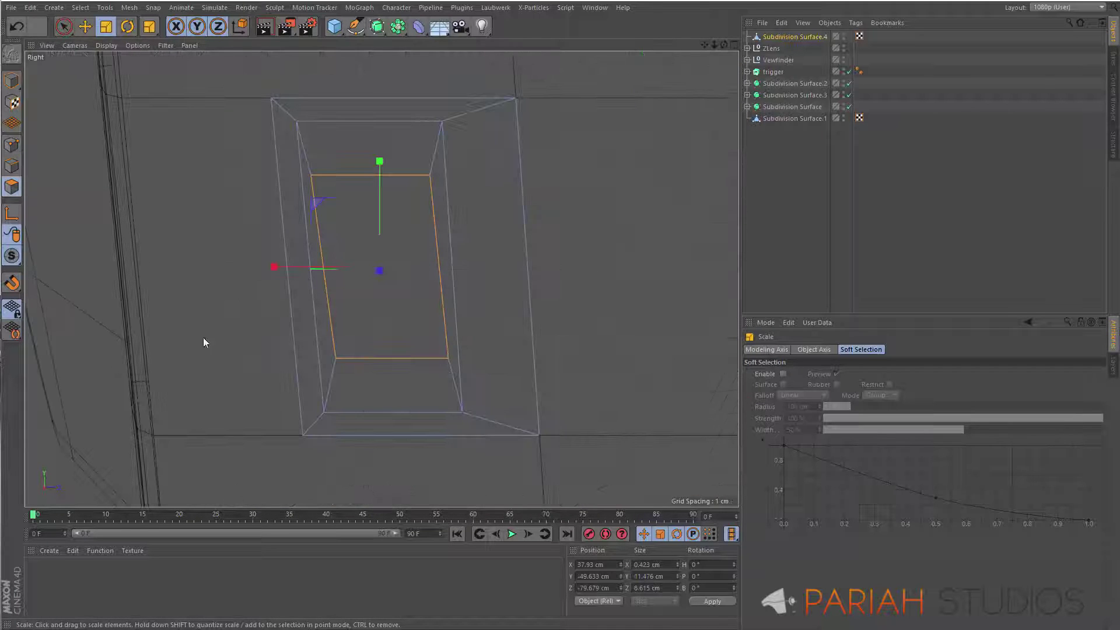
key(r)
drag(414, 214, 390, 325)
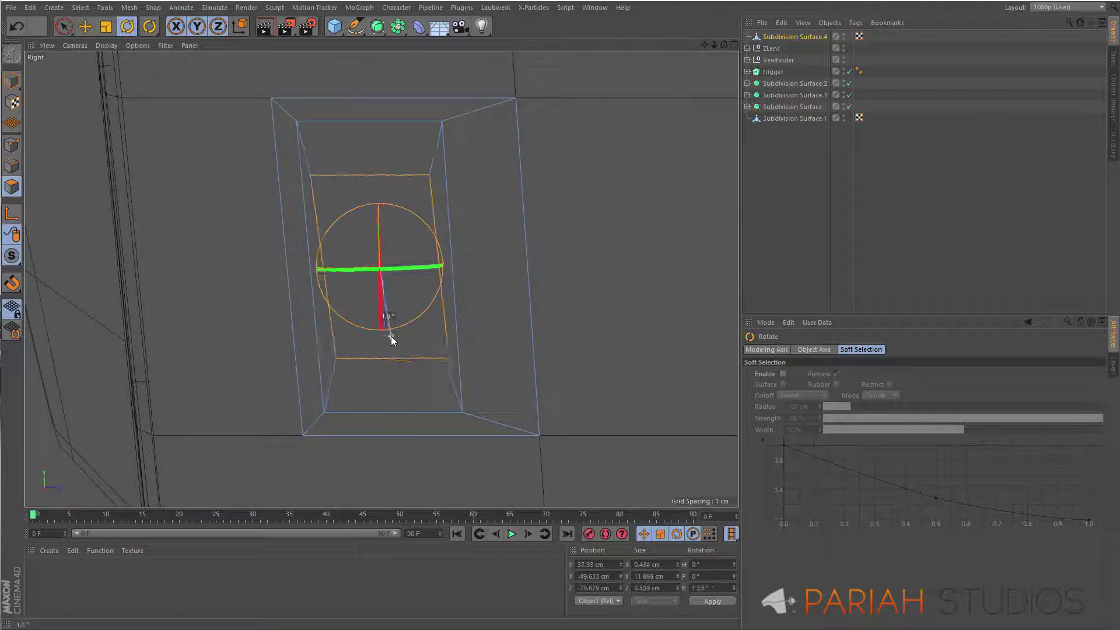
key(9)
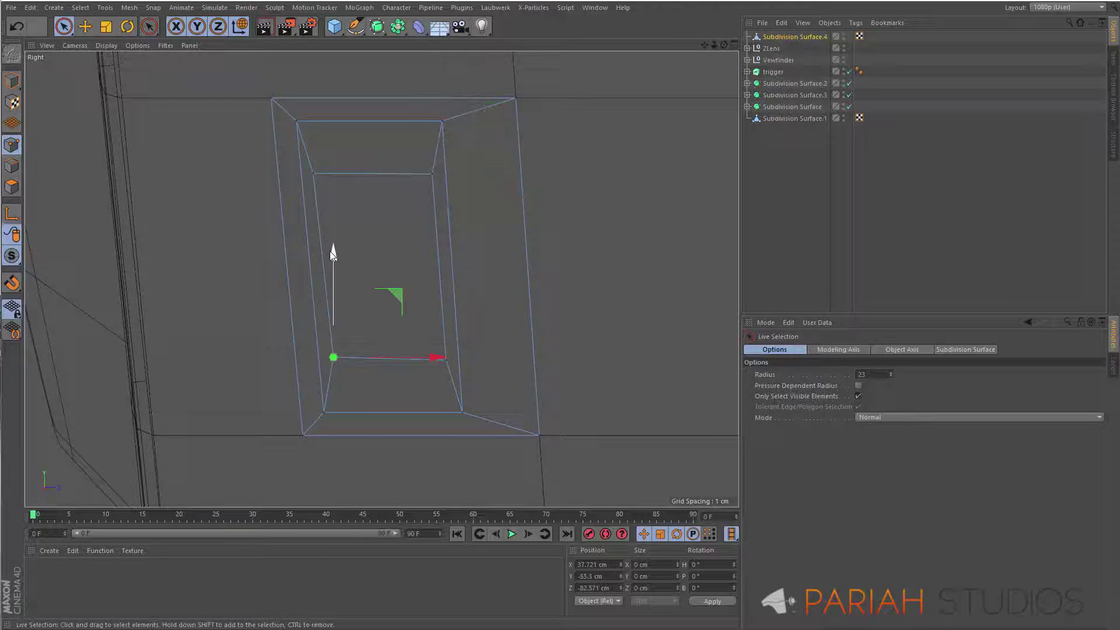
middle_click(385, 449)
middle_click(274, 238)
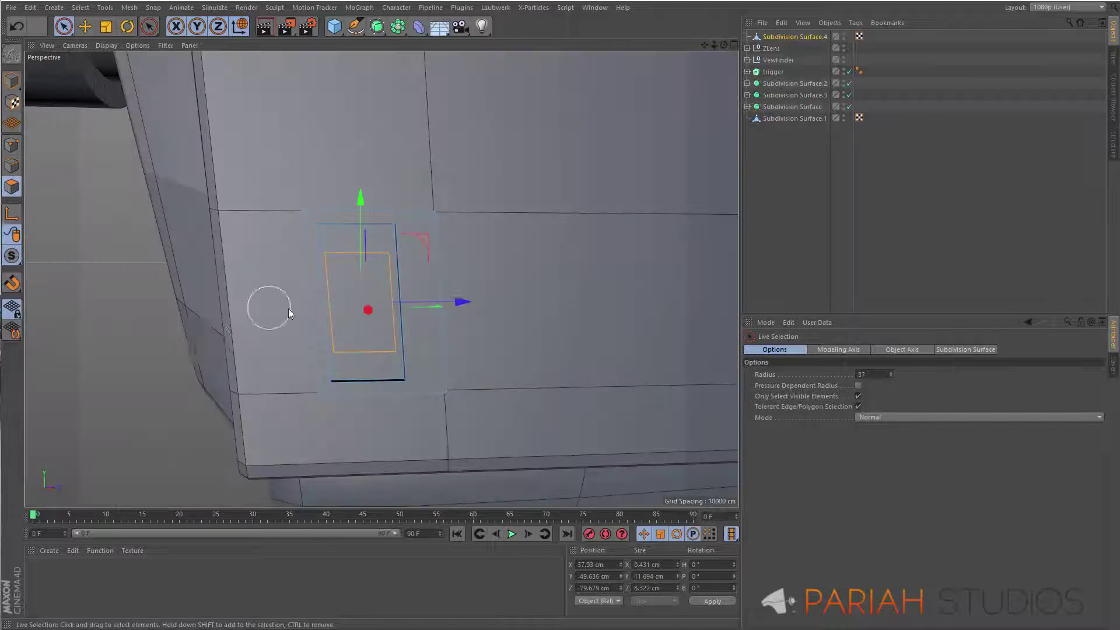
Step: Inset and push the panel face into a recessed box, then pick its front face
key(i)
mouse_move(523, 342)
mouse_down()
mouse_move(460, 332)
mouse_move(478, 316)
mouse_up()
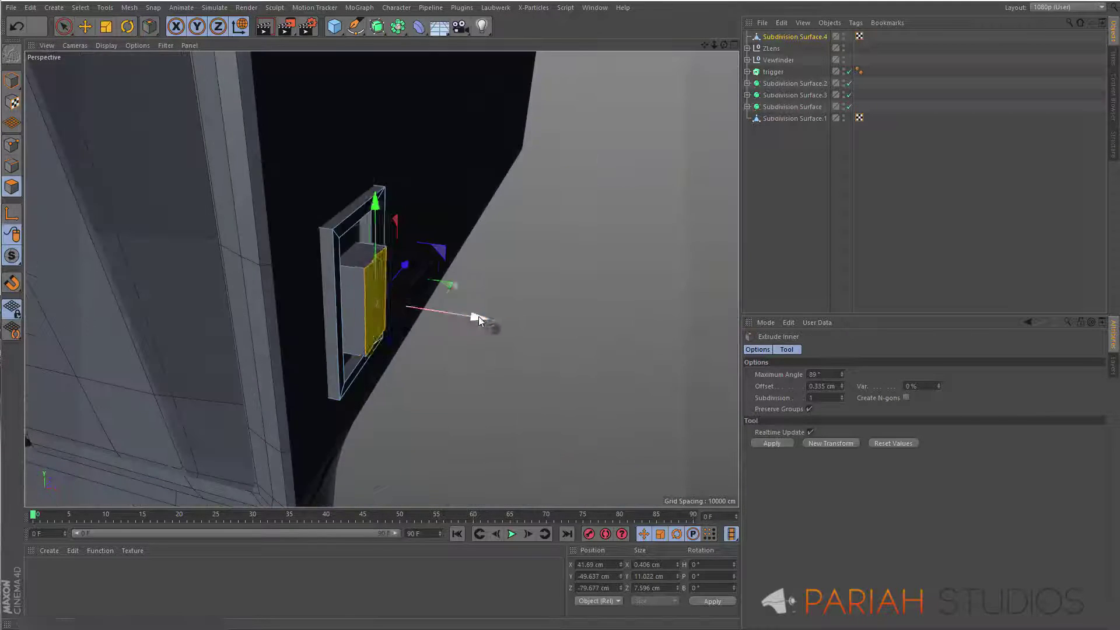
alt+drag(368, 324, 336, 314)
key(k)
alt+drag(64, 296, 312, 287)
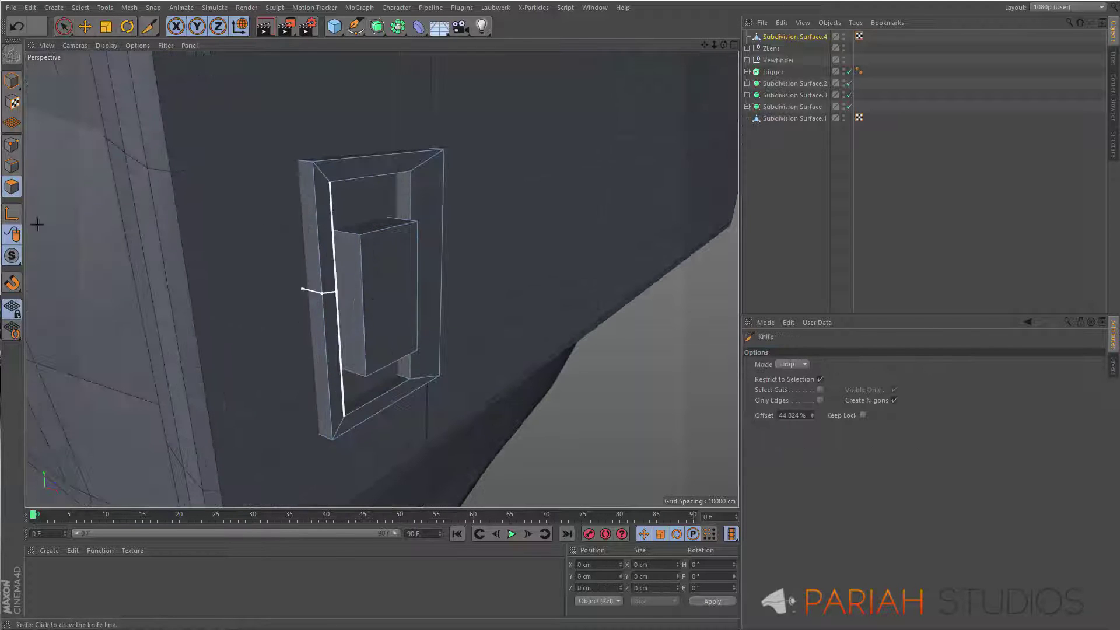
key(9)
click(390, 298)
Step: Inset the box front, subdivide it into two halves, and select both halves
key(i)
drag(462, 270, 536, 232)
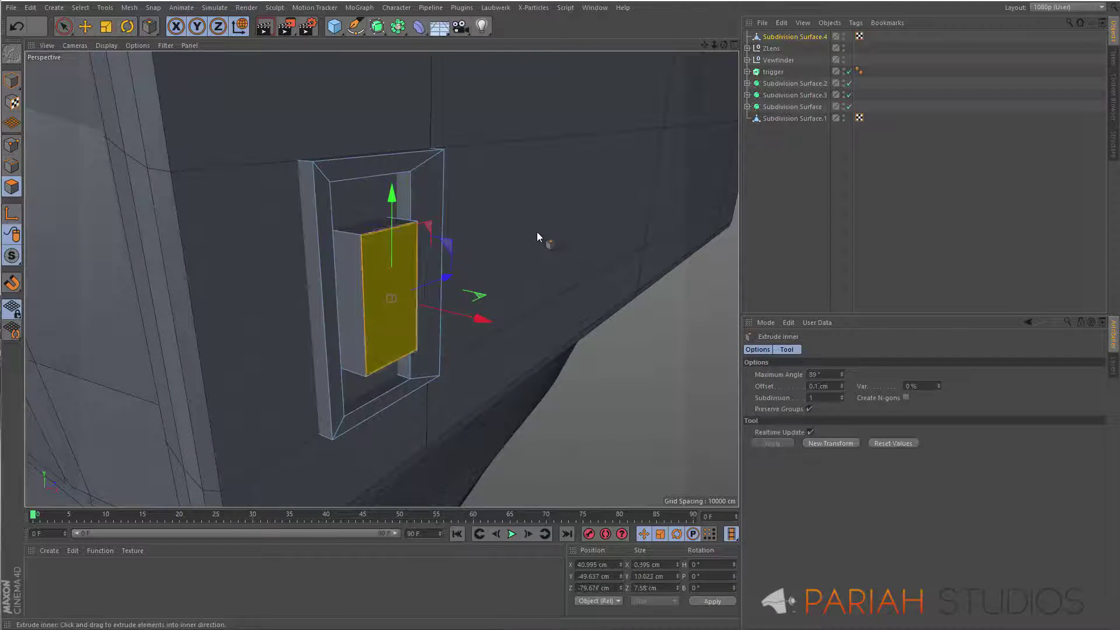
right_click(536, 232)
click(541, 623)
alt+drag(390, 265, 393, 244)
key(9)
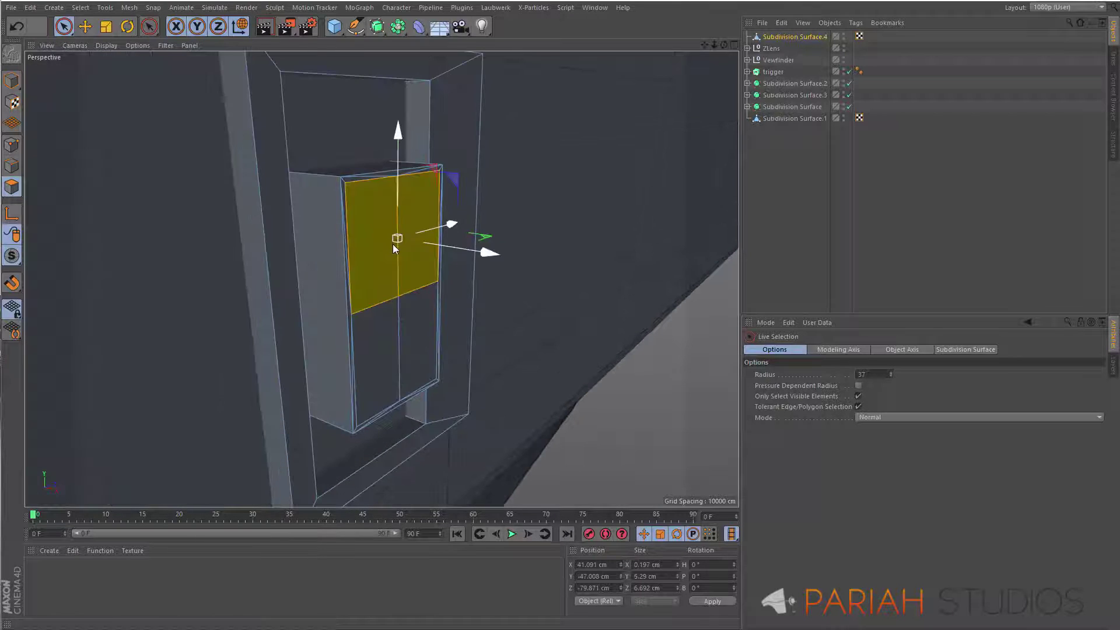
click(391, 344)
shift+click(448, 217)
key(i)
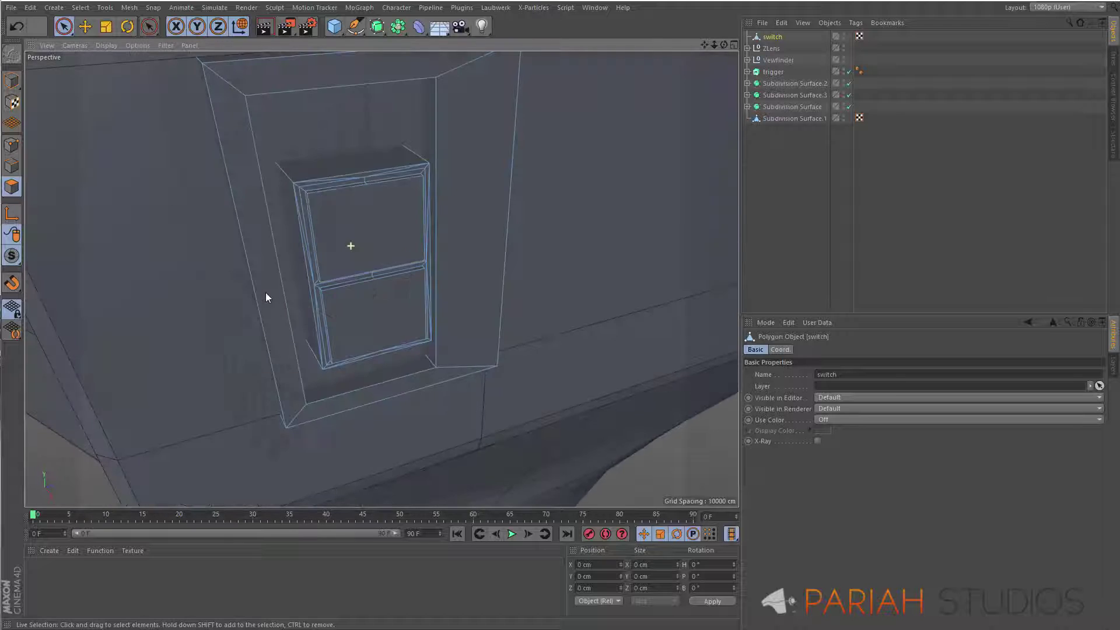
Step: Switch to rectangle selection in the four-view layout and select the switch object
click(380, 200)
key(F5)
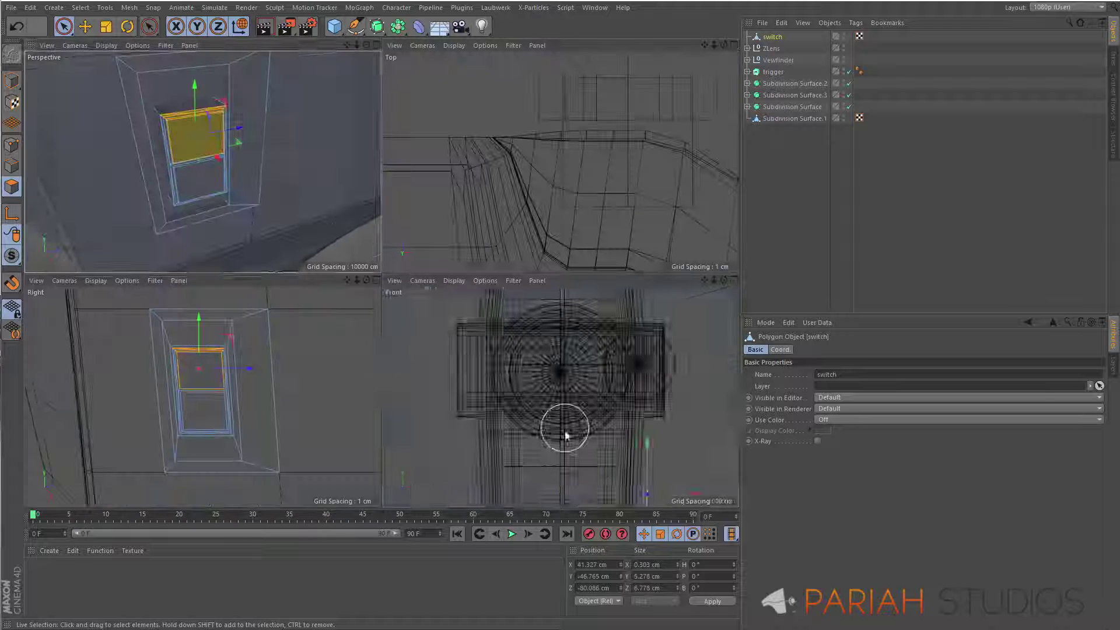
drag(64, 26, 108, 62)
click(108, 63)
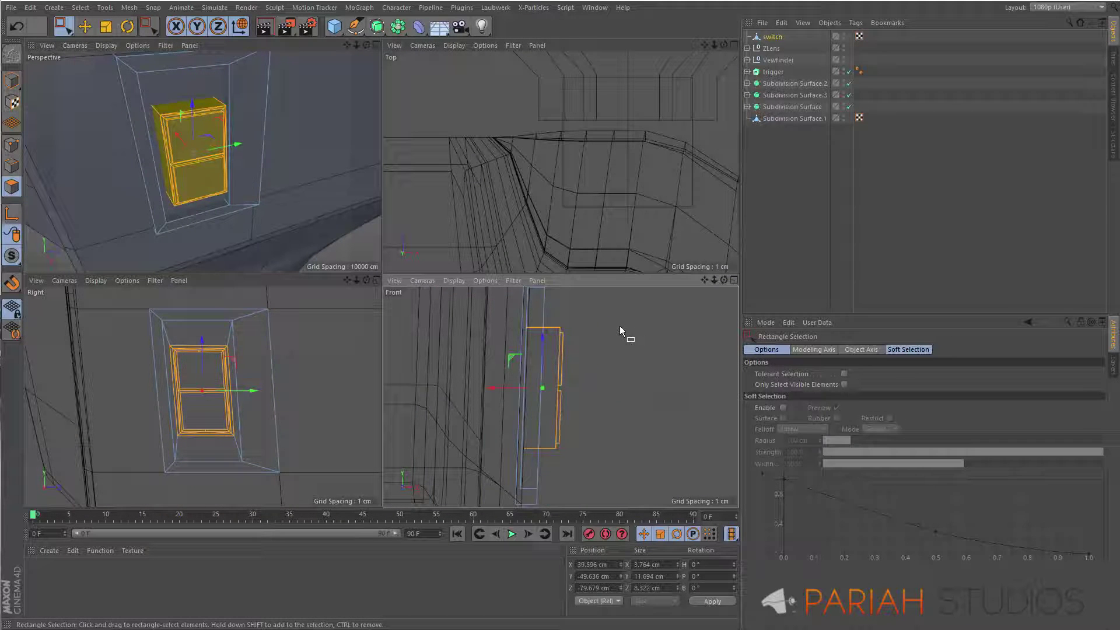
right_click(589, 331)
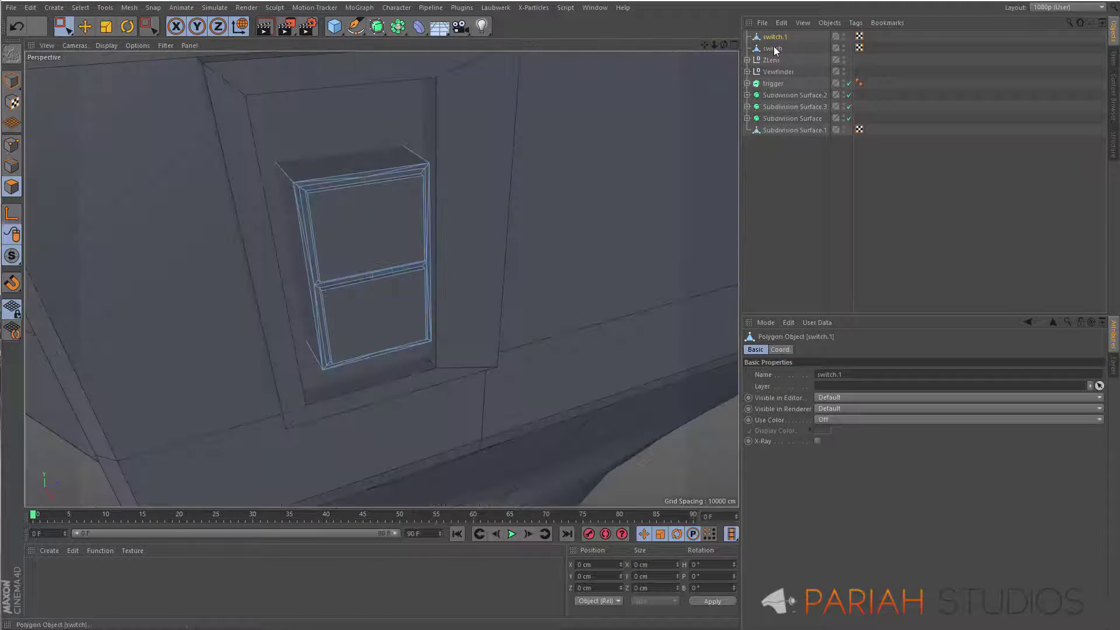
click(775, 37)
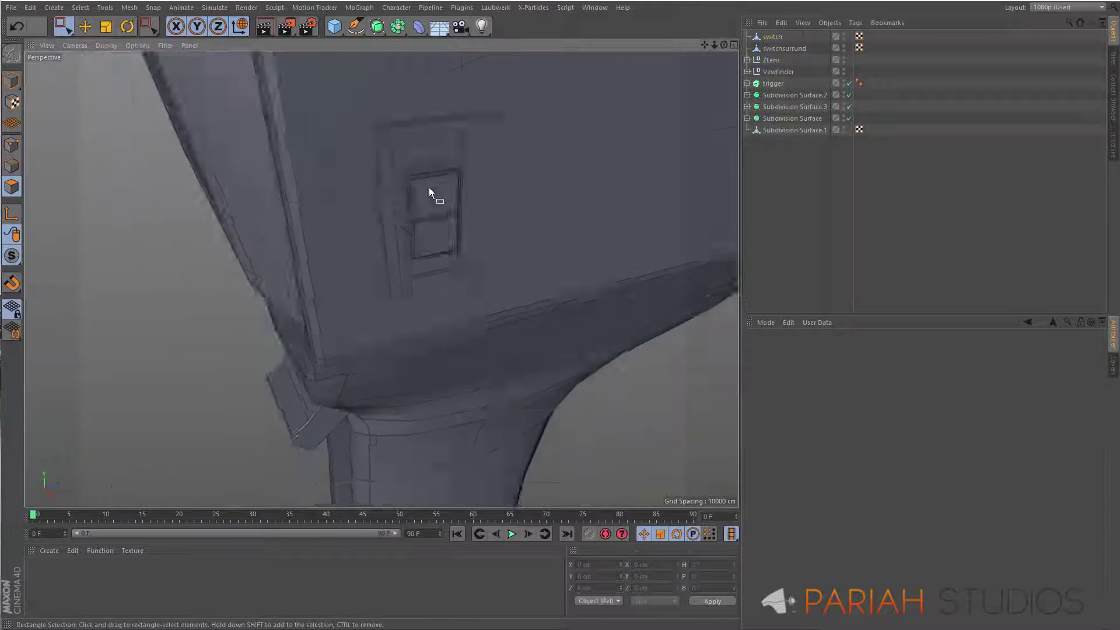
scroll(429, 187, up, 3)
scroll(387, 244, up, 3)
scroll(449, 195, down, 3)
Step: Return to a single perspective view and select the camera body in Polygon mode
key(F3)
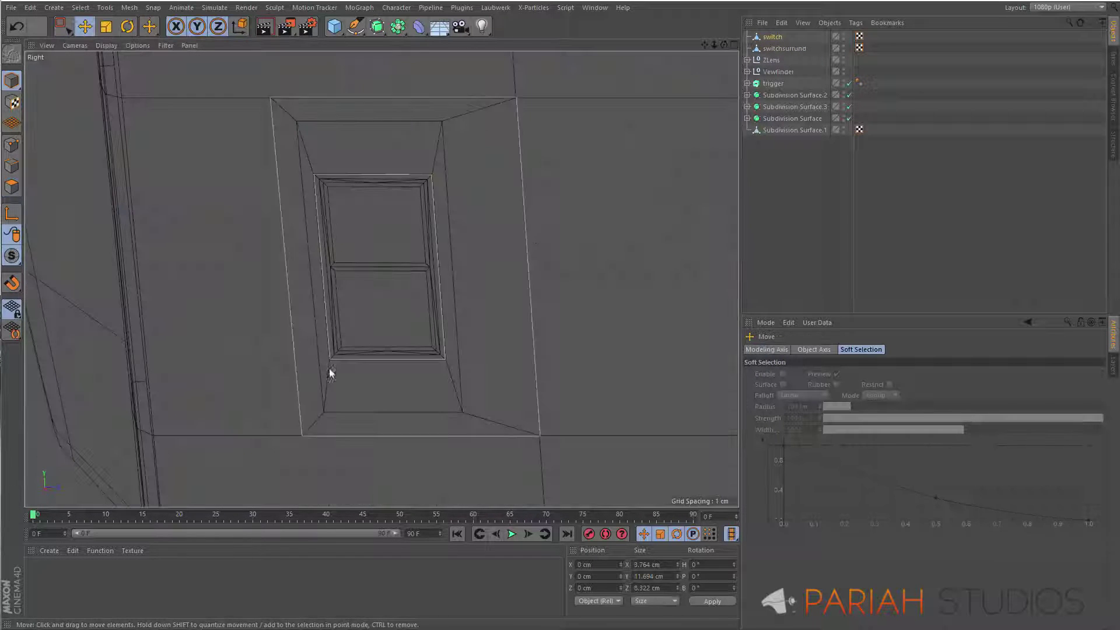
key(e)
middle_click(535, 269)
key(F1)
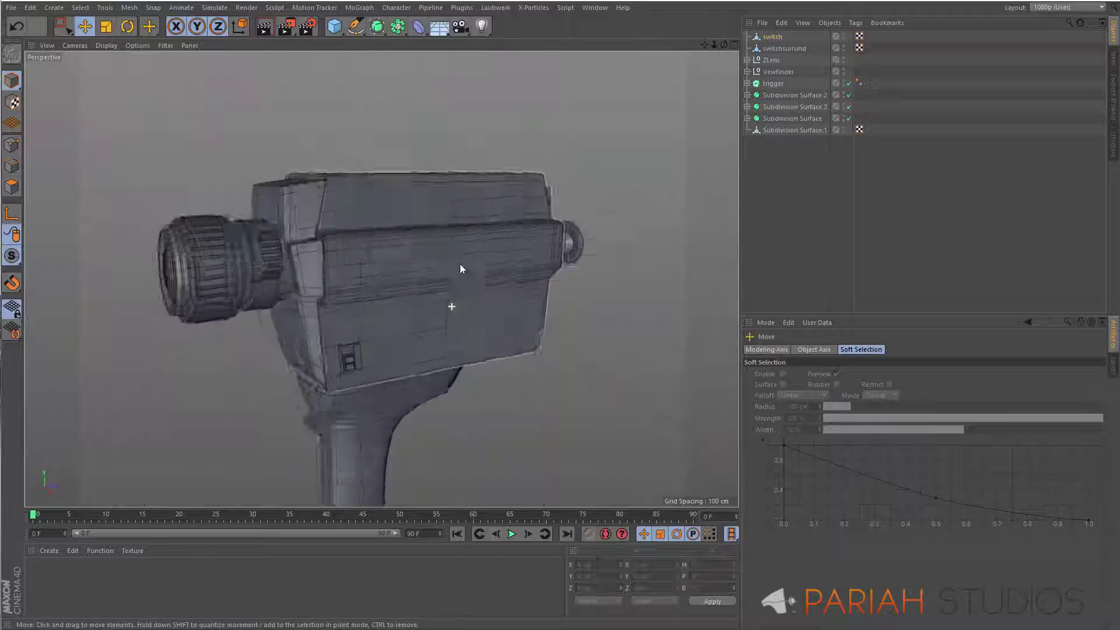
alt+drag(460, 264, 524, 253)
scroll(524, 254, up, 3)
click(523, 170)
key(Return)
Step: Split the front strip polygons into a separate label object and extrude it slightly inward
scroll(388, 216, up, 2)
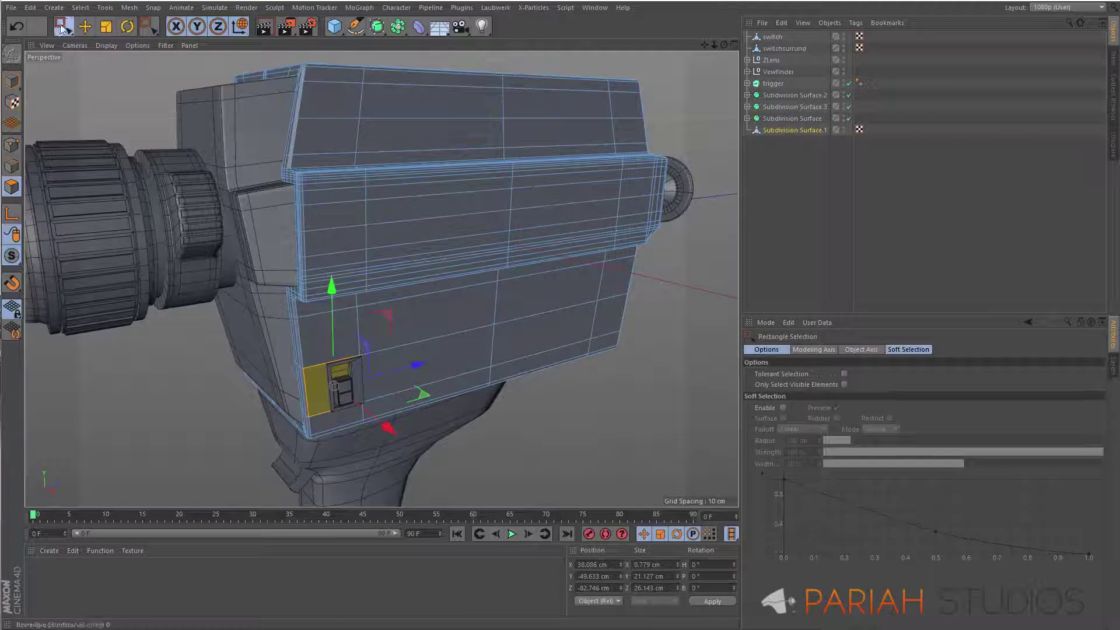
key(space)
mouse_move(354, 226)
mouse_down()
mouse_move(371, 236)
mouse_move(614, 205)
mouse_move(449, 198)
mouse_up()
key(u)
key(p)
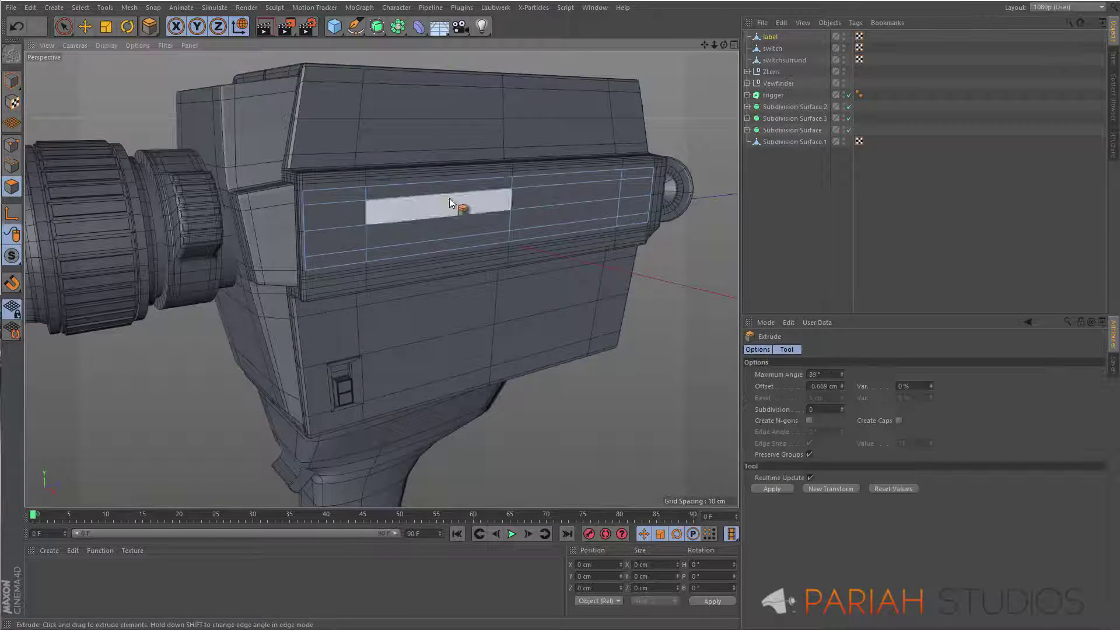
middle_click(622, 365)
key(F1)
key(d)
key(space)
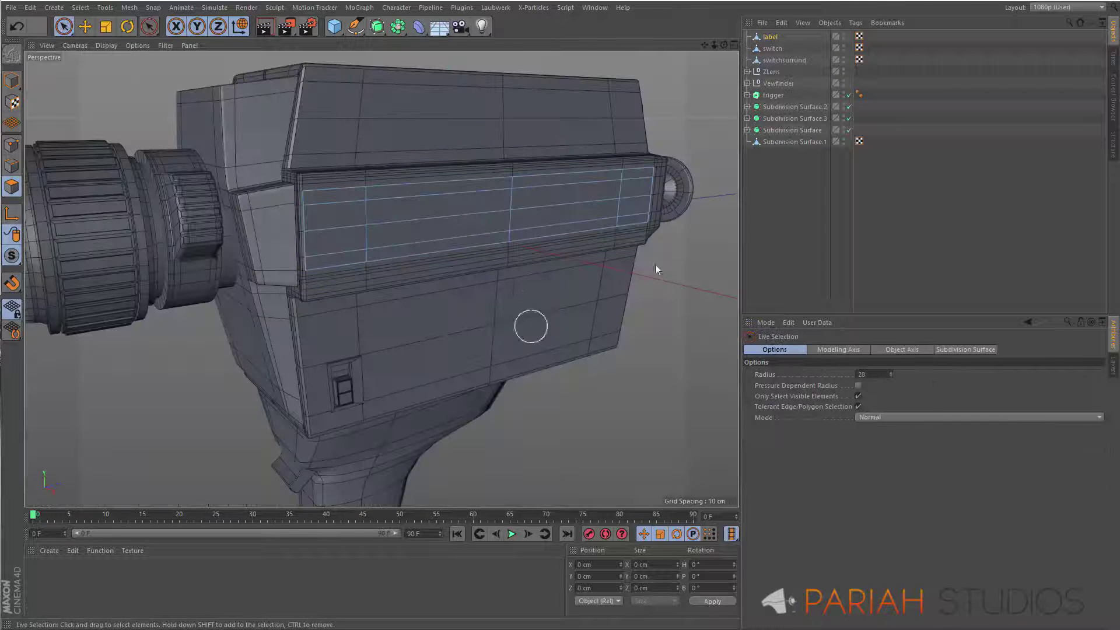
Step: Split the body's top and lower side polygons into a new object named Wood
click(387, 105)
drag(606, 114, 327, 111)
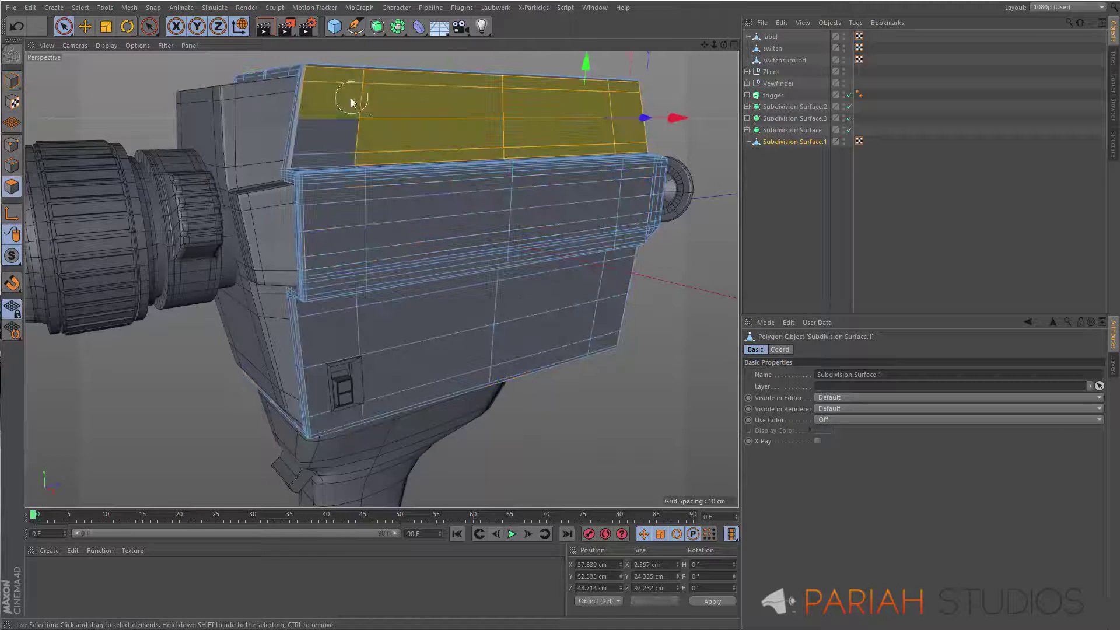
mouse_move(408, 263)
alt+mouse_down()
mouse_move(475, 295)
mouse_move(345, 287)
mouse_move(379, 371)
alt+mouse_up()
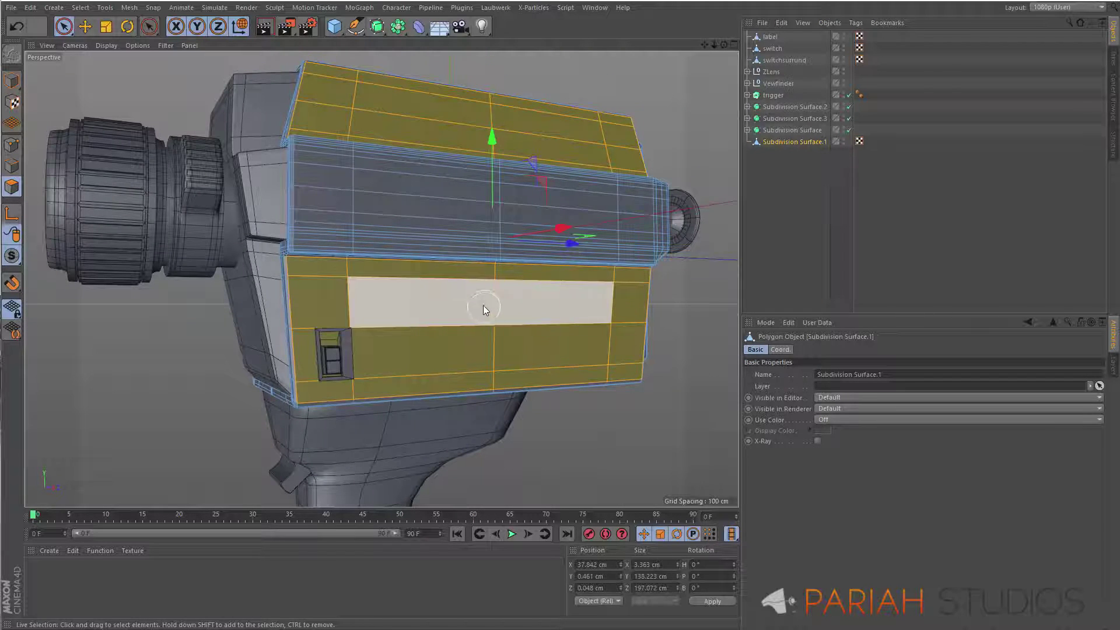
key(u)
key(p)
key(Return)
scroll(247, 341, up, 3)
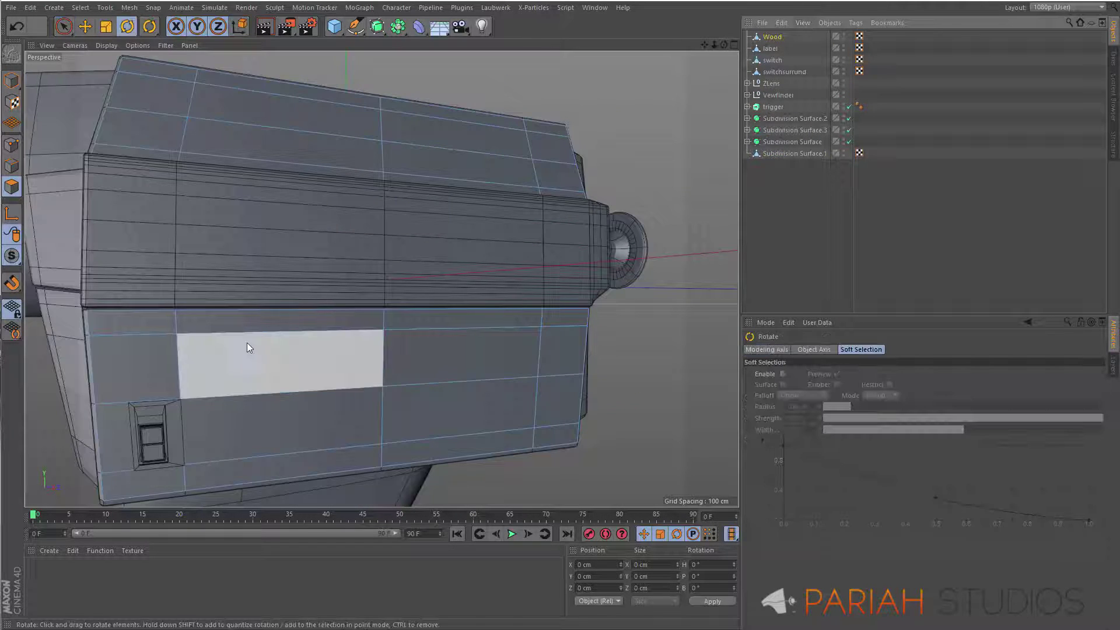
Step: Inset the Wood panel polygons as groups by 1.22 cm
alt+drag(247, 342, 297, 342)
key(k)
scroll(286, 183, up, 5)
scroll(260, 337, down, 3)
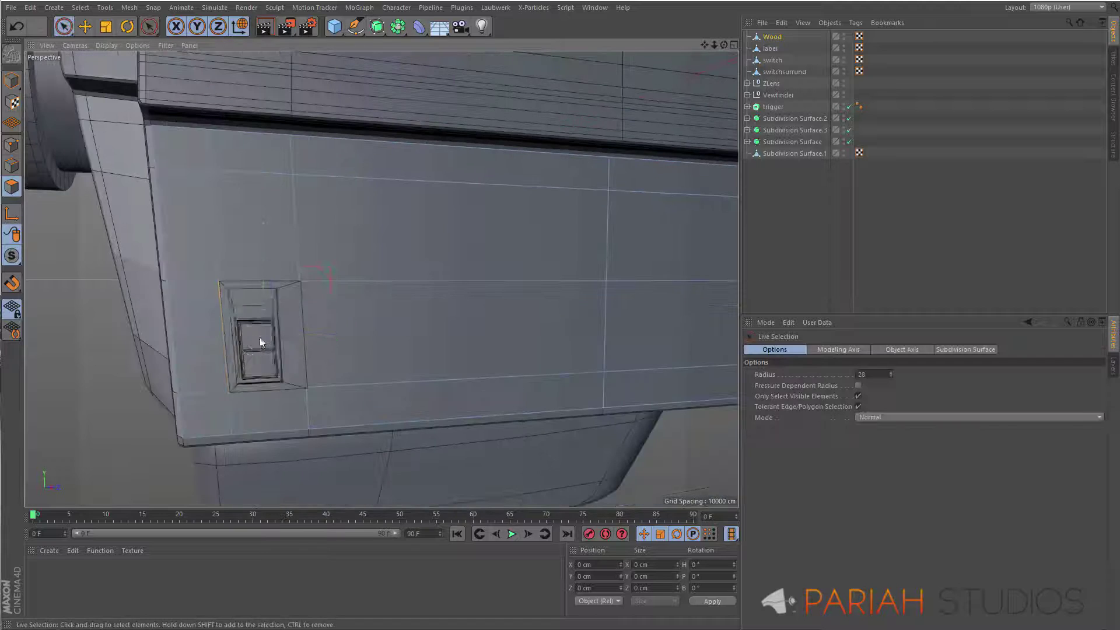
key(ctrl+z)
scroll(240, 242, down, 4)
key(i)
click(810, 409)
mouse_move(618, 281)
mouse_down()
mouse_move(648, 283)
mouse_move(616, 262)
mouse_up()
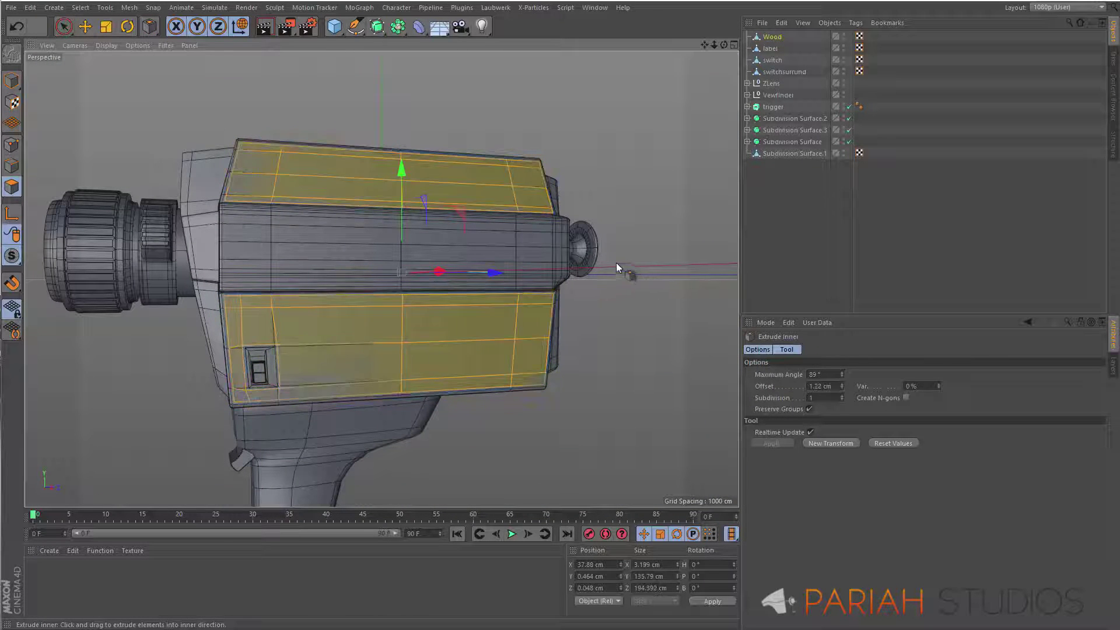
key(F4)
scroll(502, 331, up, 5)
Step: Return to a single perspective view and orbit to inspect the inset wood panels
key(F5)
key(9)
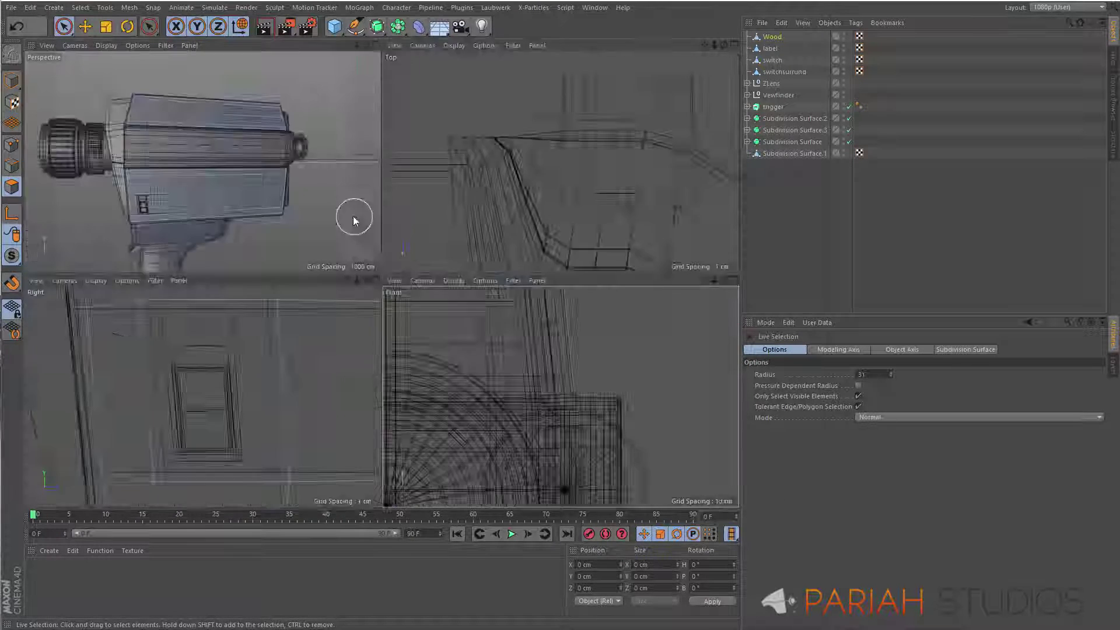
middle_click(352, 216)
alt+drag(227, 259, 345, 227)
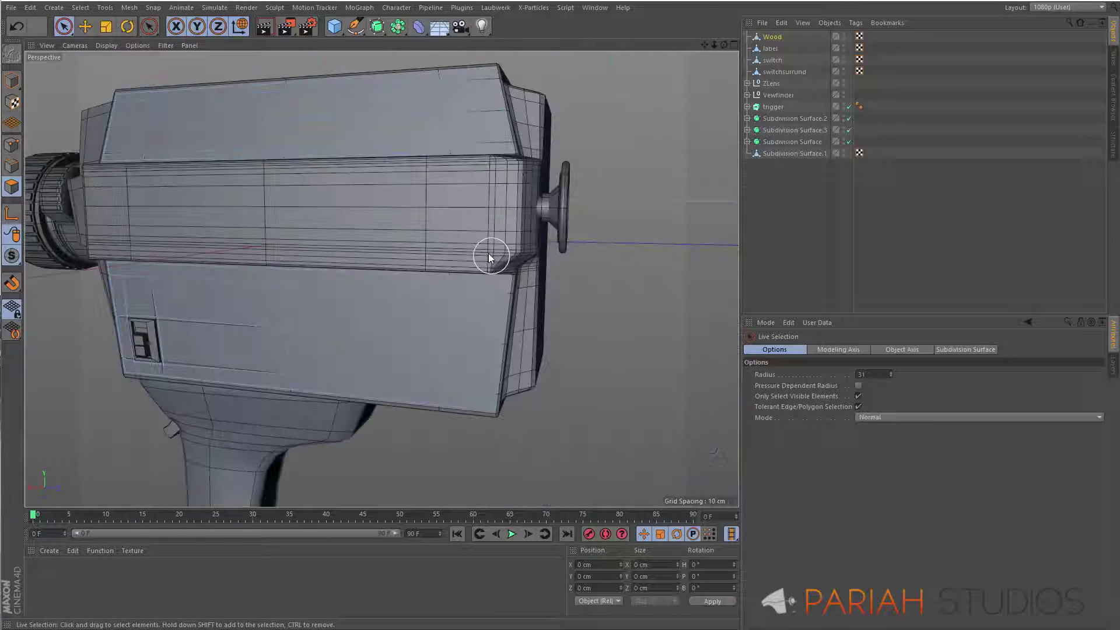
mouse_move(450, 271)
alt+mouse_down()
mouse_move(387, 308)
mouse_move(290, 295)
mouse_move(482, 232)
mouse_move(380, 300)
mouse_move(420, 263)
mouse_move(400, 317)
alt+mouse_up()
scroll(400, 318, up, 3)
Step: Make Subdivision Surface.2 editable and switch to edge loop selection on the grip
click(787, 119)
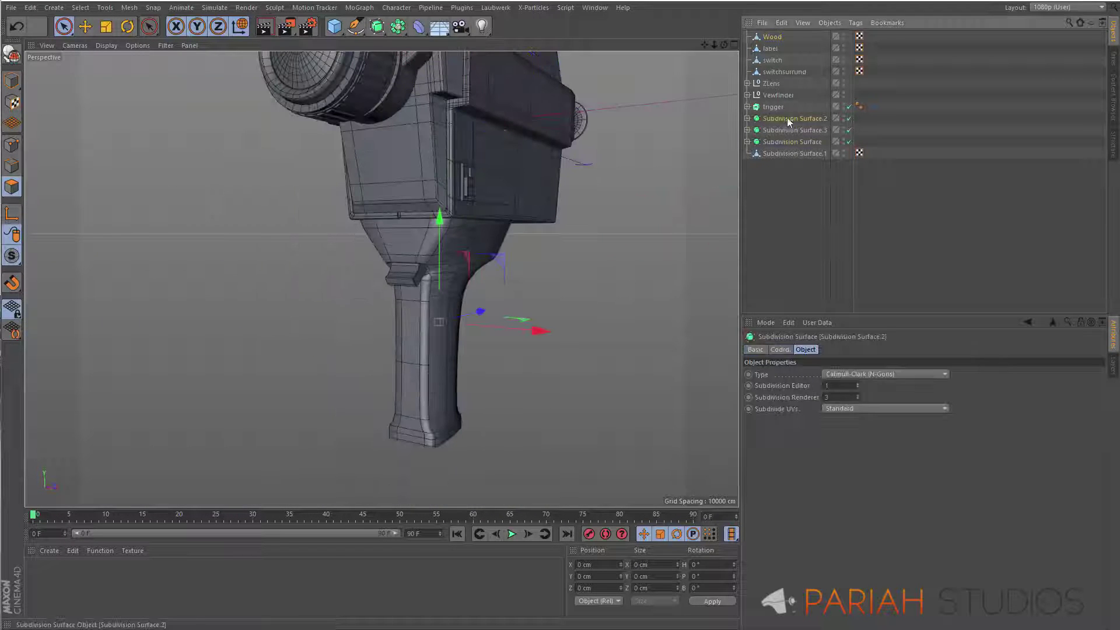
key(c)
key(u)
key(l)
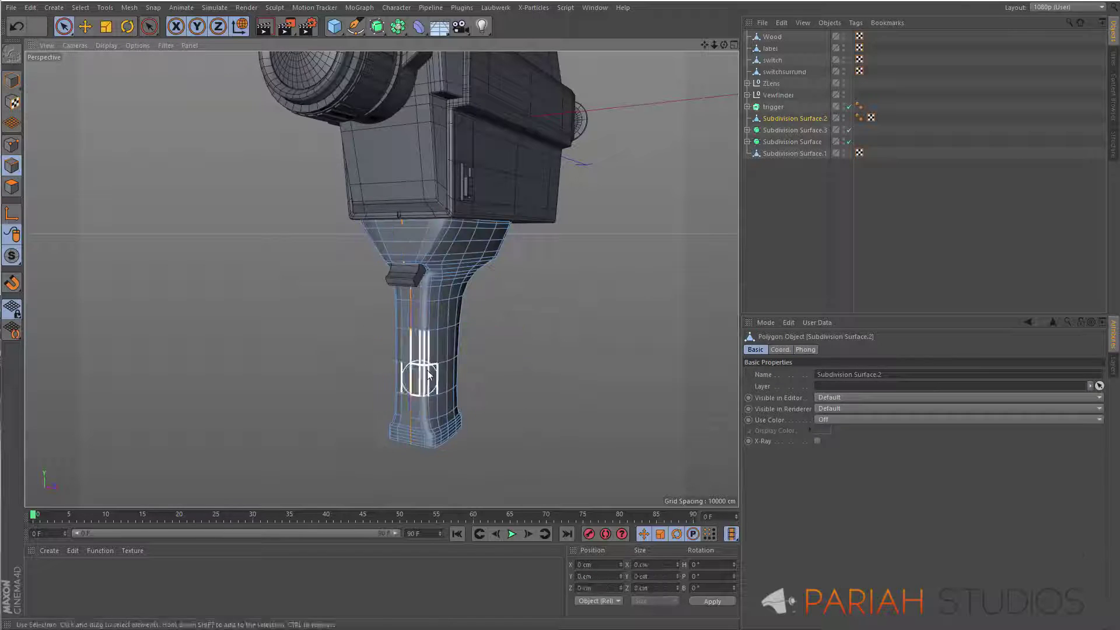
click(411, 350)
Step: Select the edge loop at the grip's base and extrude it inward as a seam
scroll(427, 412, up, 3)
scroll(419, 282, up, 2)
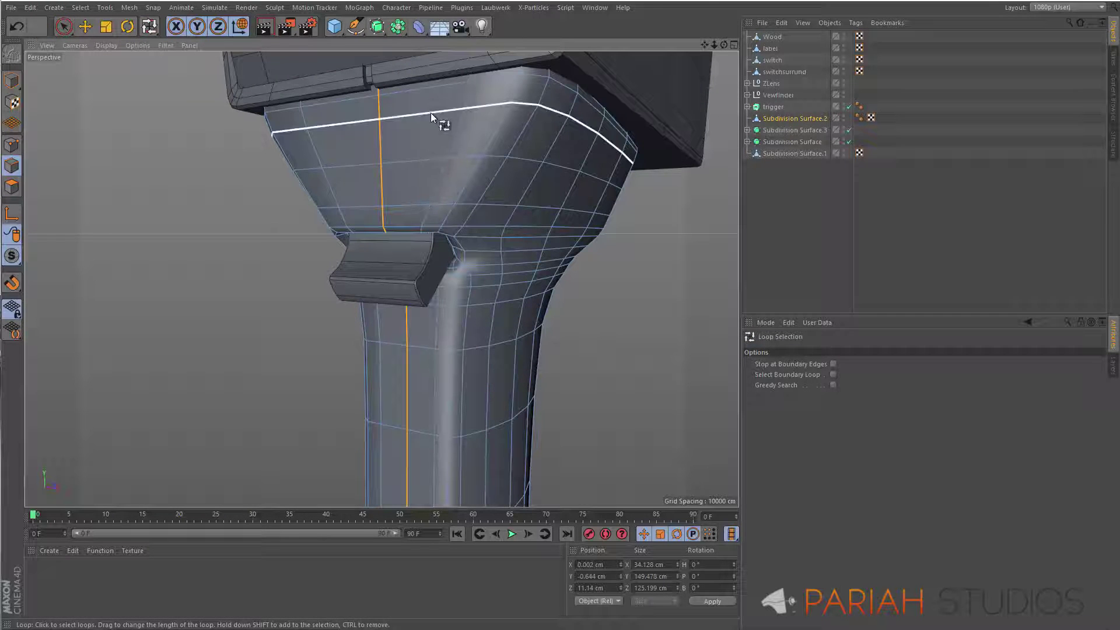
scroll(407, 408, down, 3)
scroll(380, 430, up, 3)
key(space)
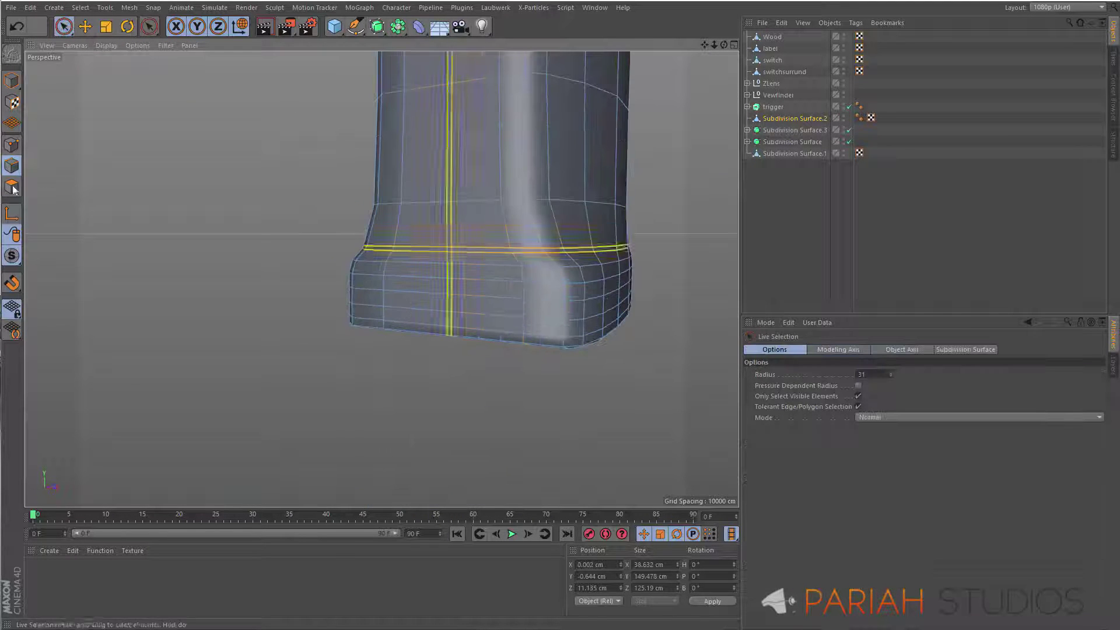
click(449, 248)
key(d)
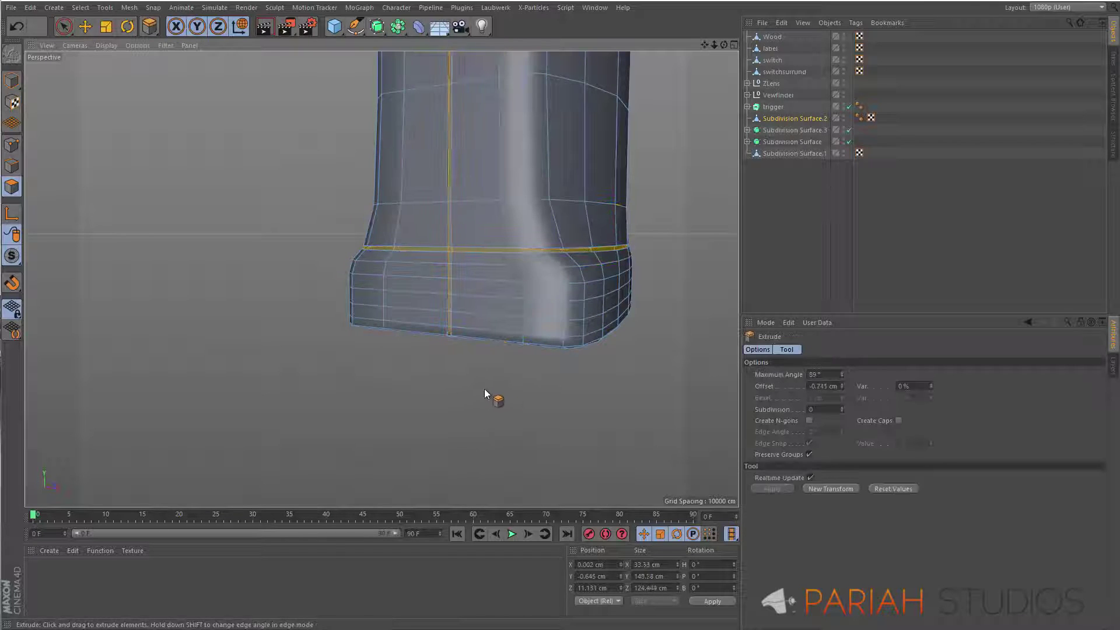
key(space)
scroll(474, 270, down, 4)
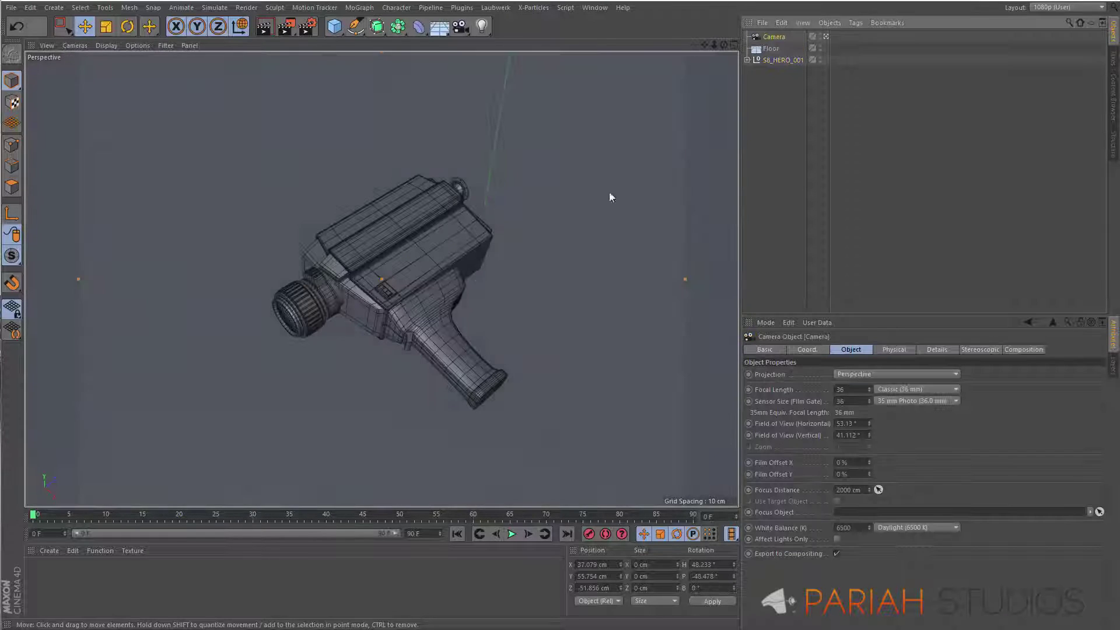
Step: Load the OverheadSoftbox lighting preset from the Content Browser
scroll(980, 164, down, 3)
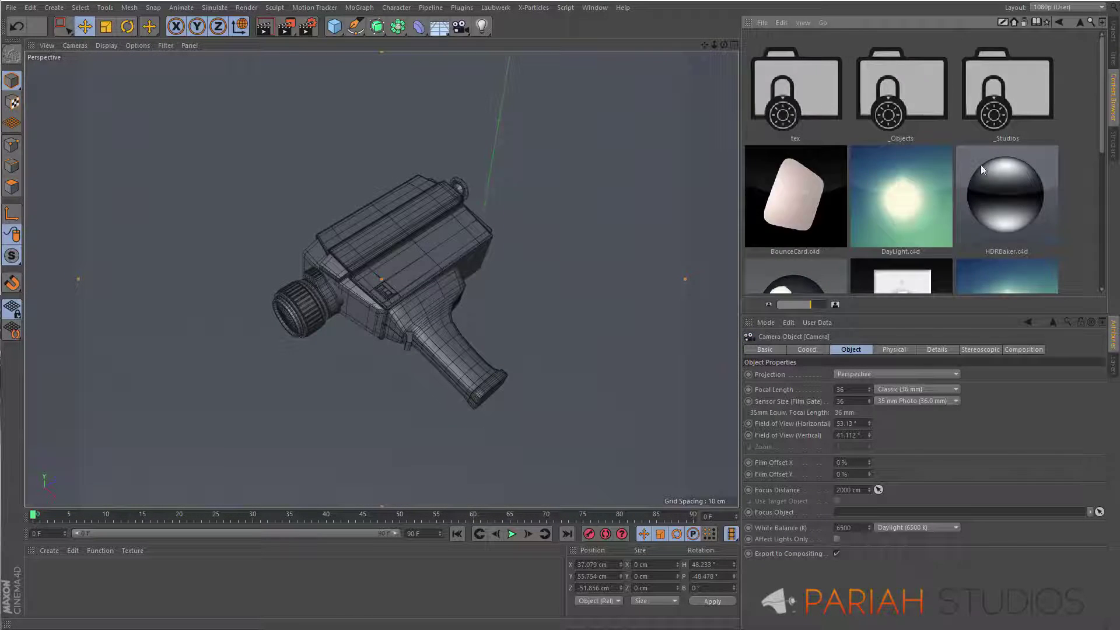
scroll(1090, 267, down, 3)
double_click(912, 120)
Step: Switch the renderer to Physical and select the overhead softbox light
key(ctrl+b)
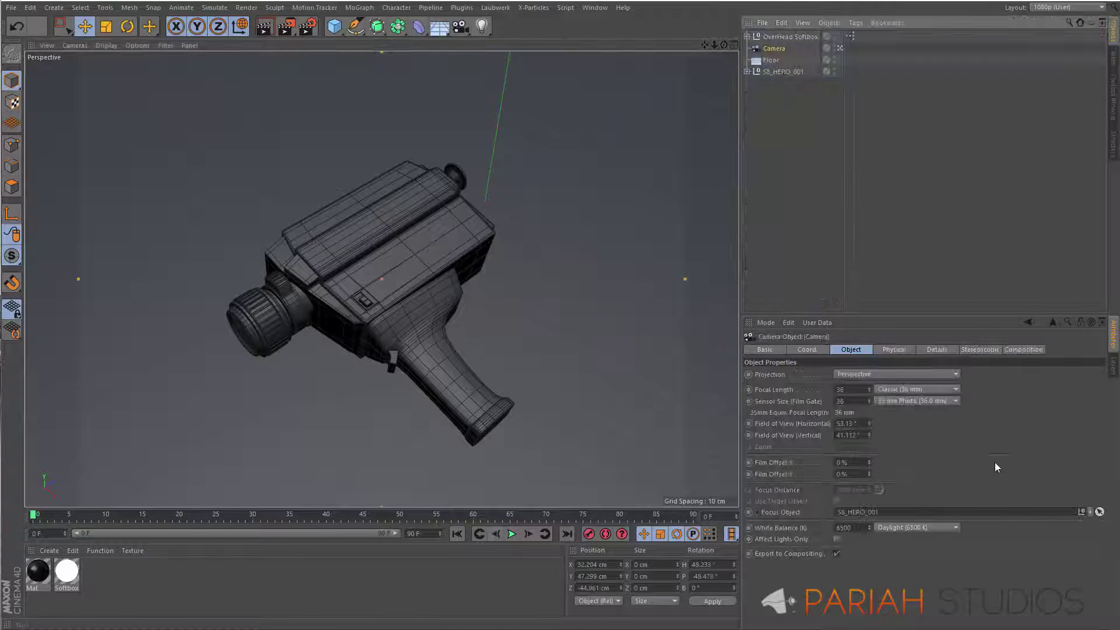
click(311, 32)
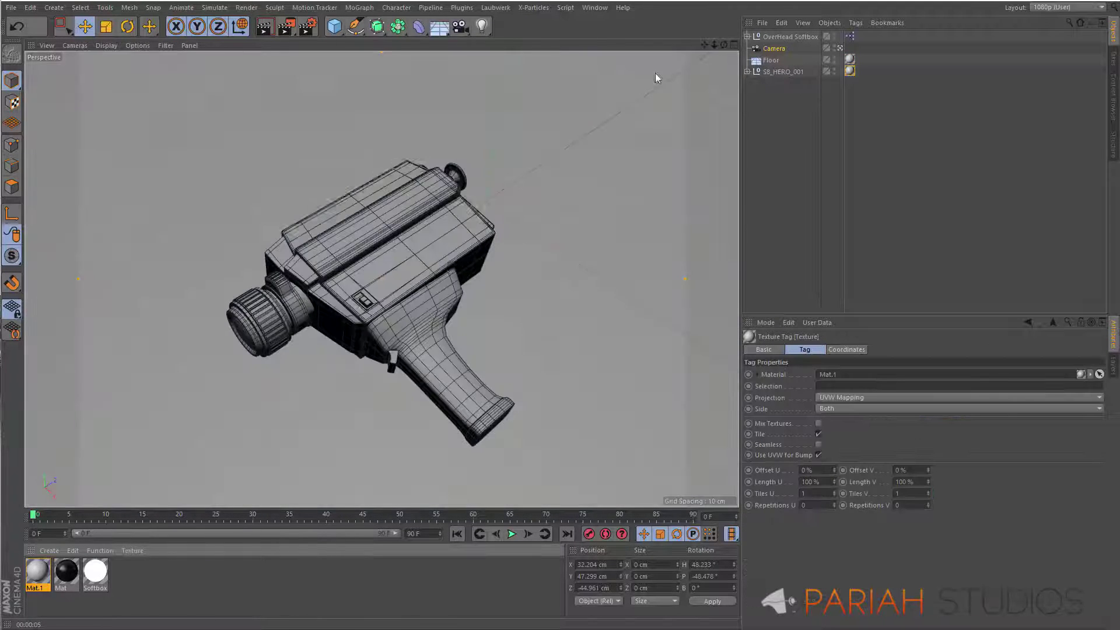
middle_click(656, 72)
click(790, 36)
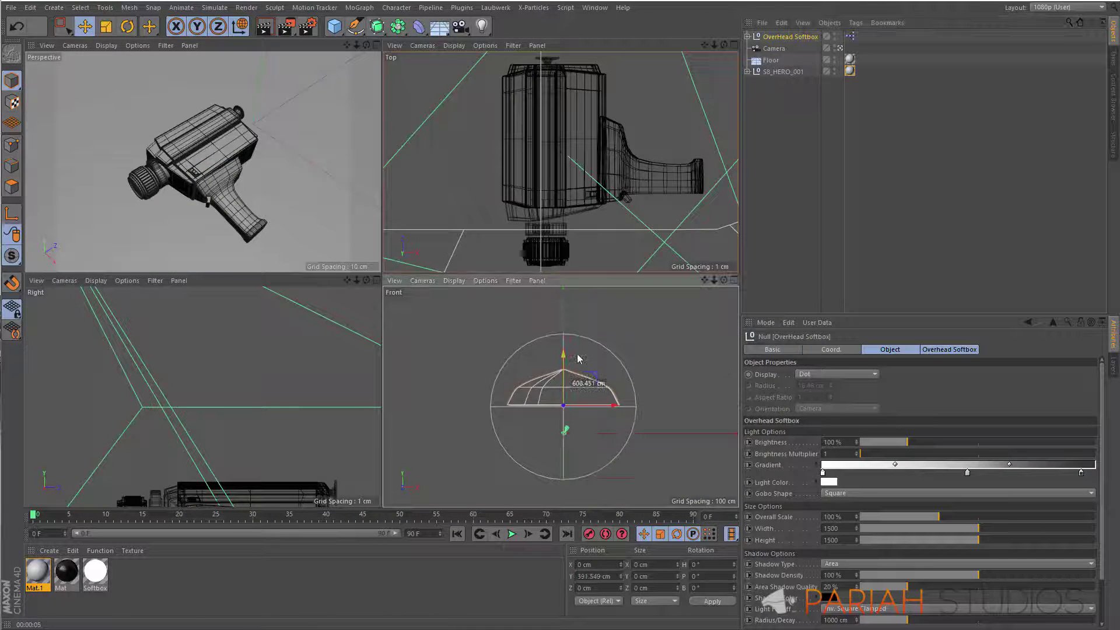
Step: Make the softbox shape circular, shrink its overall scale, and test-render the perspective view
click(957, 493)
click(834, 505)
drag(939, 516, 917, 518)
scroll(613, 422, up, 5)
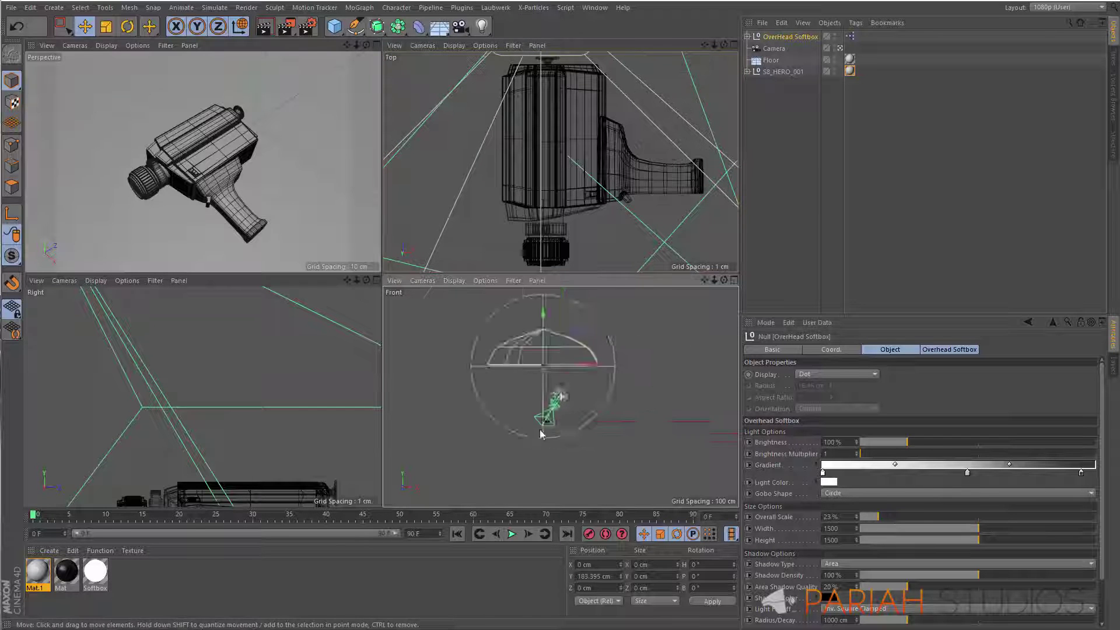
key(F1)
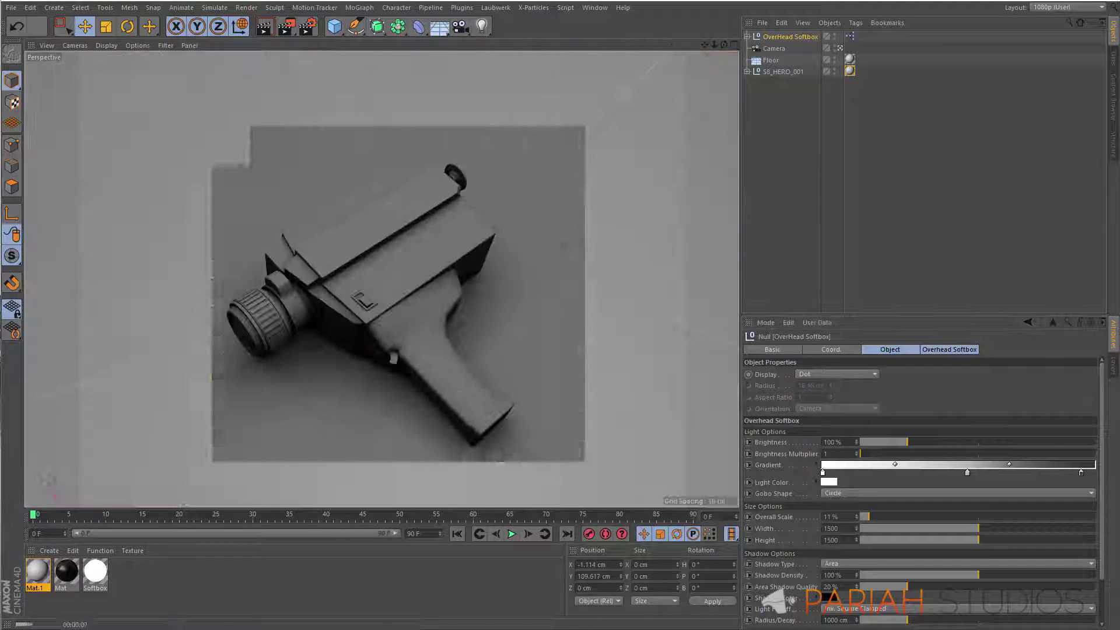
Step: Set the render settings sampler to Progressive
key(ctrl+b)
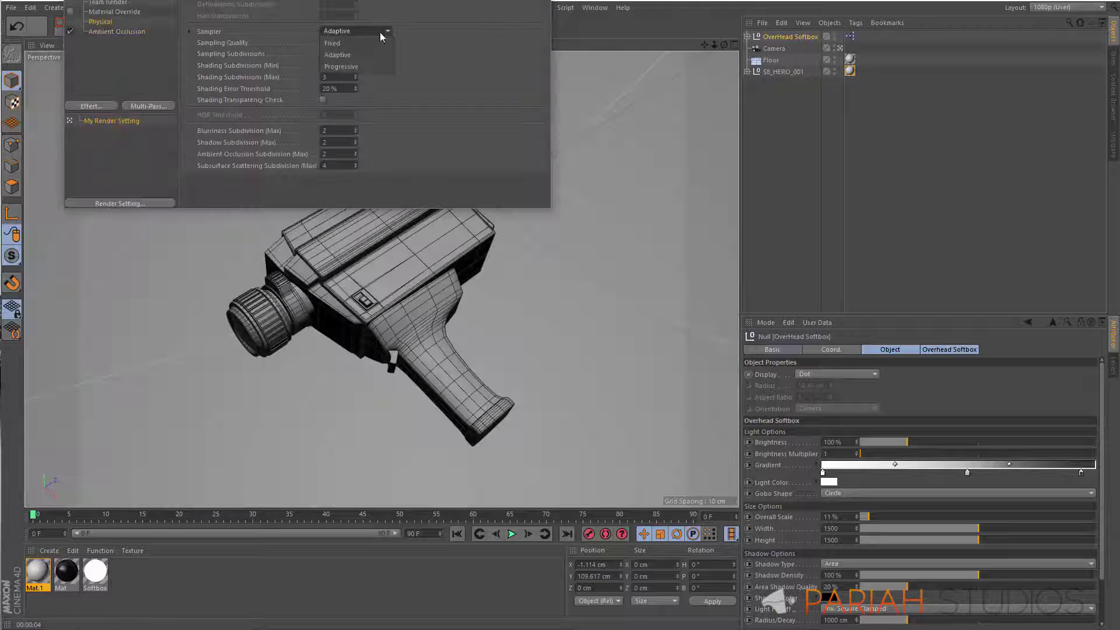
click(341, 67)
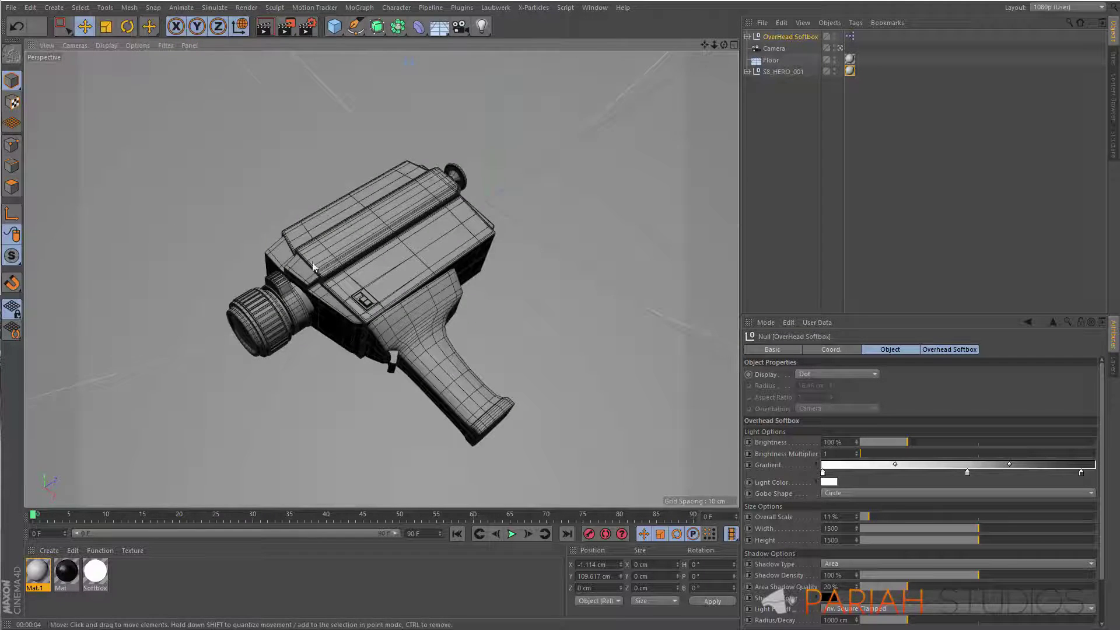
key(F5)
Step: Show the scene camera's physical settings and start a progressive test render in the maximized perspective
click(773, 48)
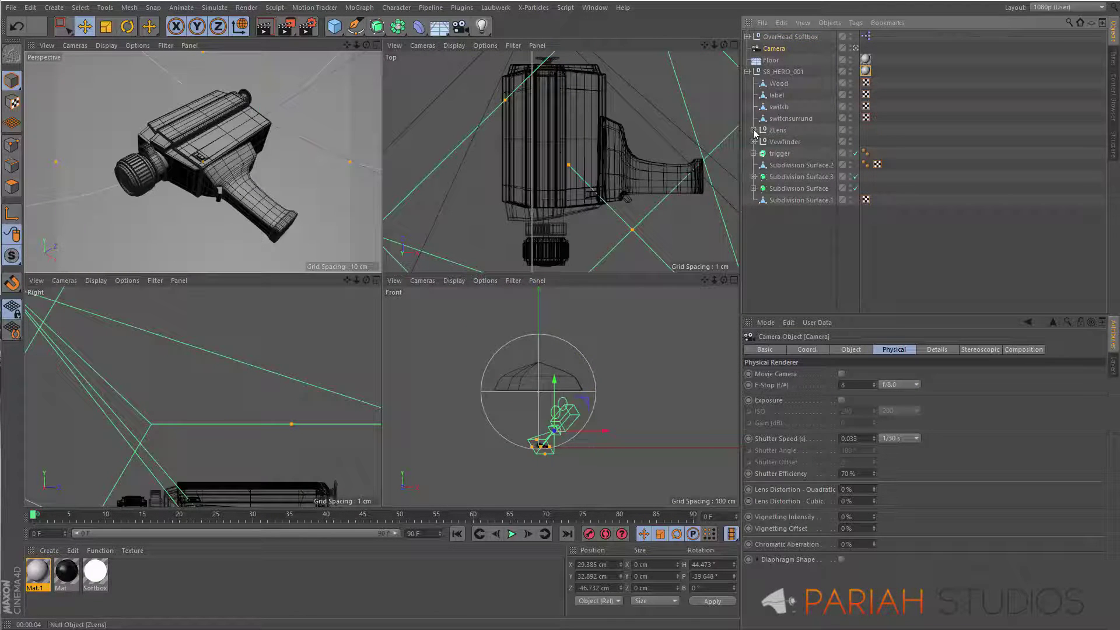
click(753, 130)
click(889, 349)
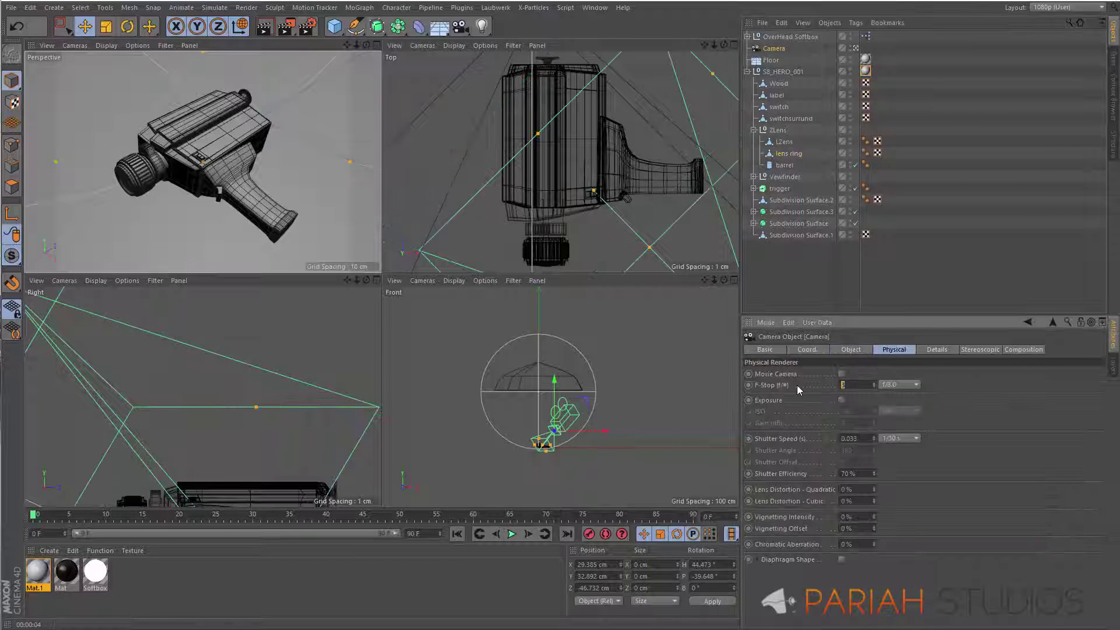
text(1.2)
middle_click(256, 49)
key(ctrl+r)
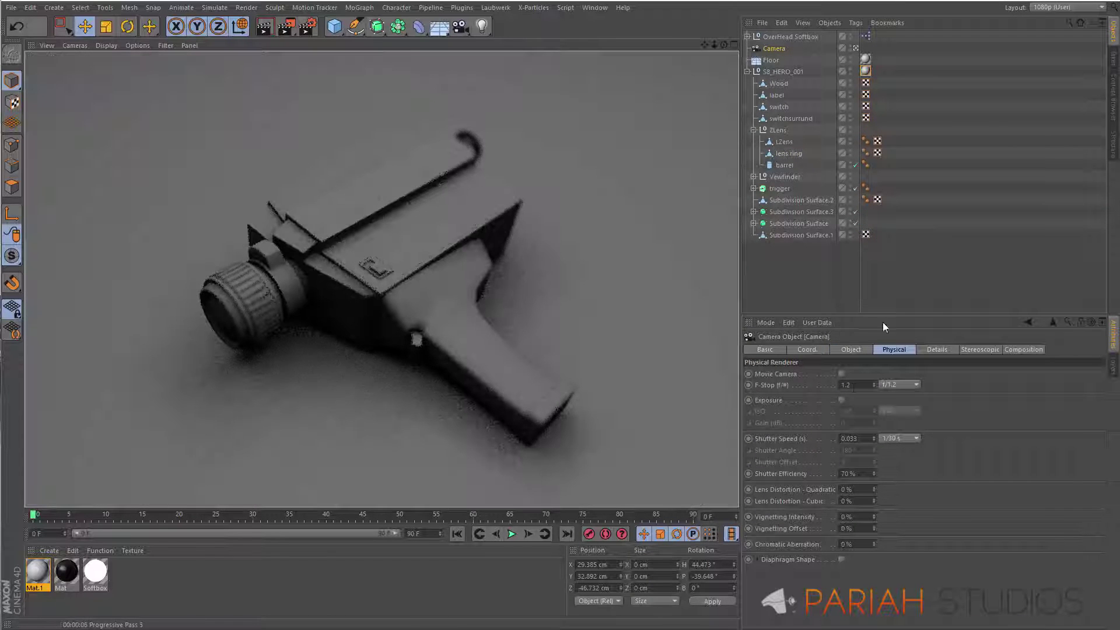